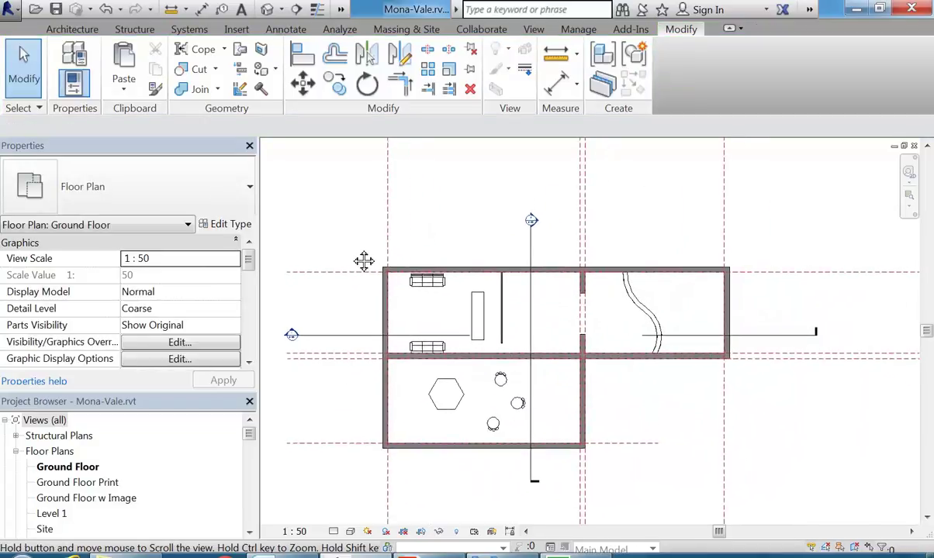
Step: Pan and zoom the ground floor plan, then open the default {3D} view of the house
mouse_move(384, 328)
middle_mouse_down()
mouse_move(402, 355)
mouse_move(395, 315)
middle_mouse_up()
scroll(382, 306, "up", 1)
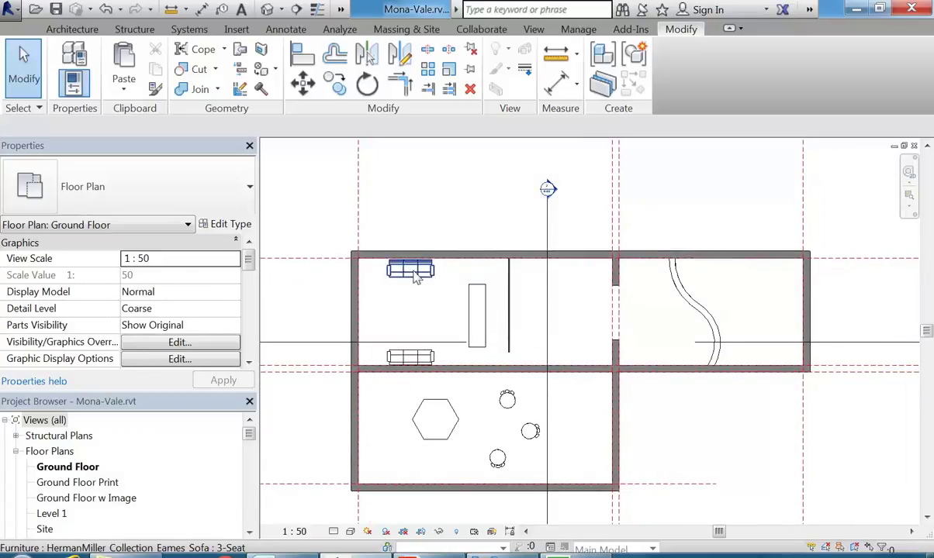
scroll(416, 277, "up", 2)
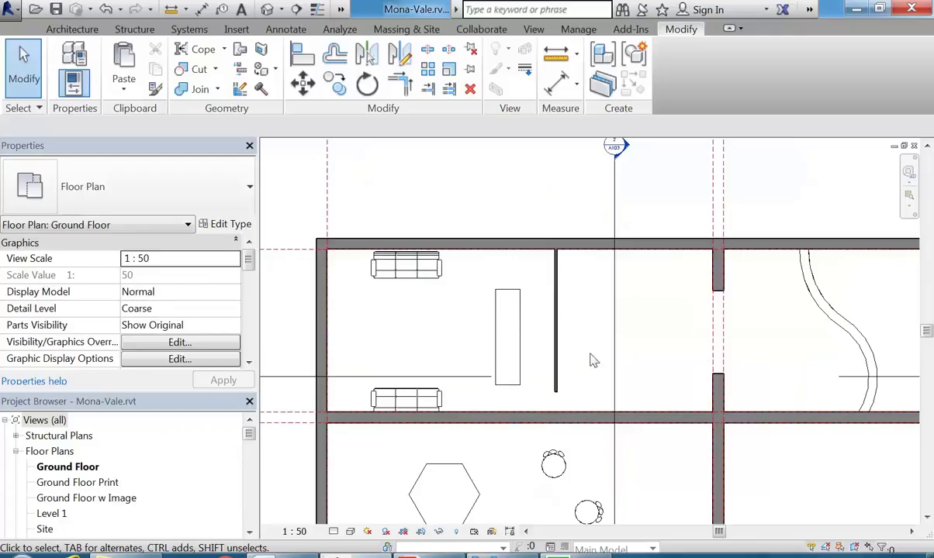
scroll(504, 330, "down", 2)
left_click(239, 445)
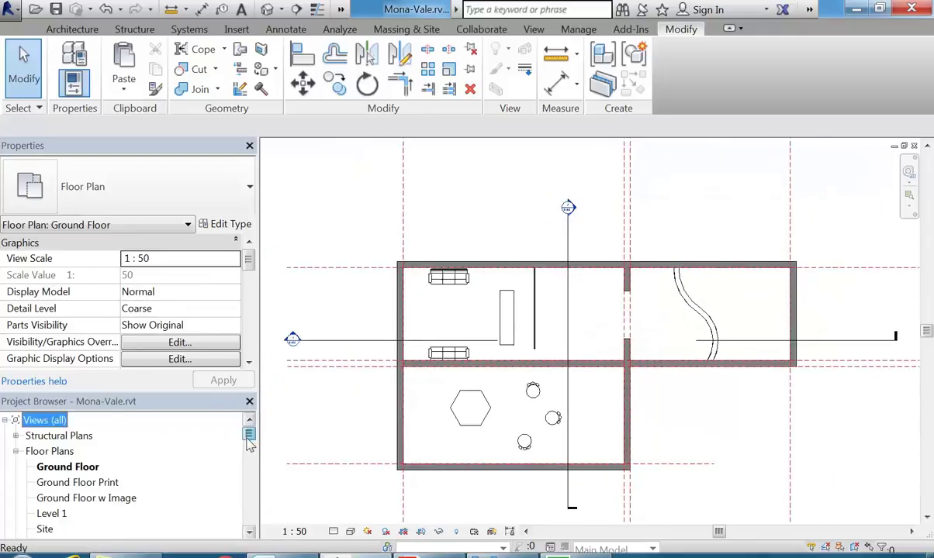
scroll(240, 446, "down", 3)
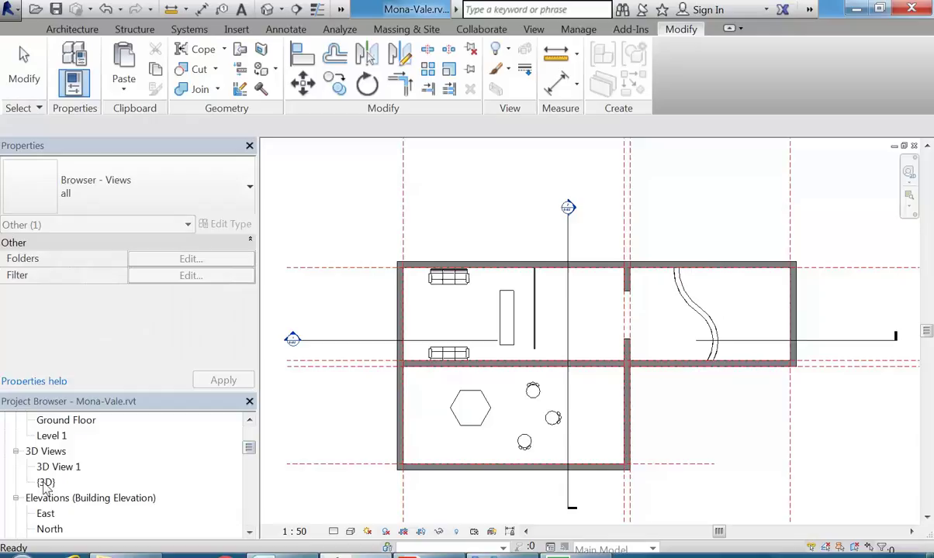
double_click(46, 483)
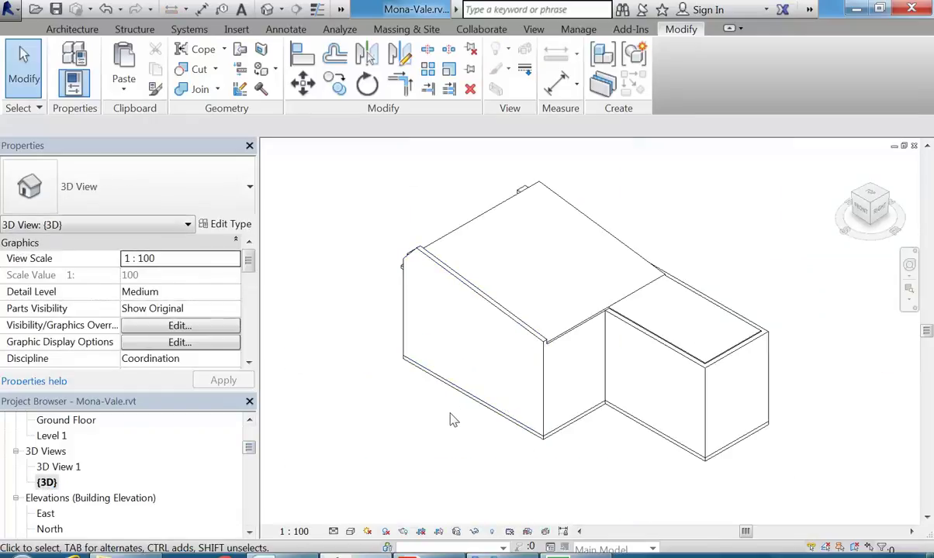
left_click(268, 12)
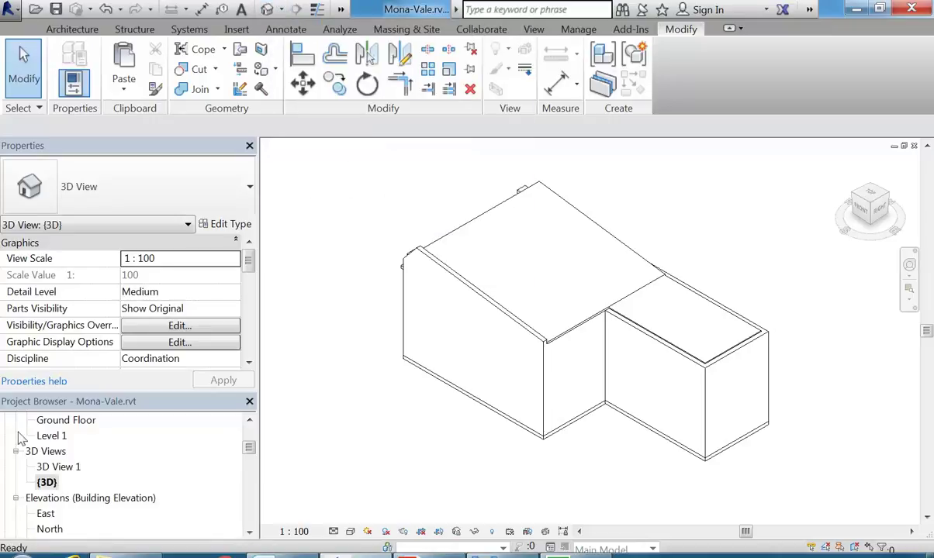
Step: Orbit and zoom the house, then open the perspective 3D View 1
left_click(47, 484)
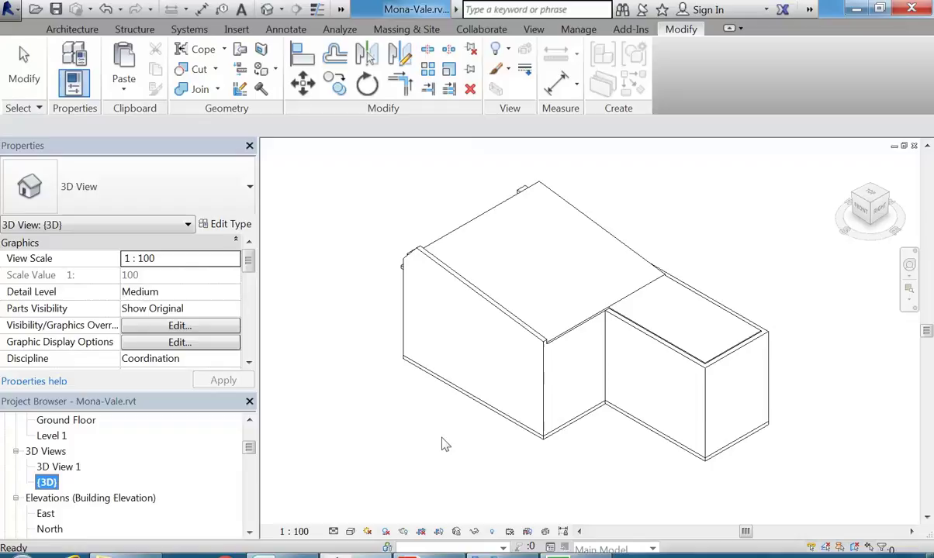
middle_click_drag(432, 425, 604, 365, "shift")
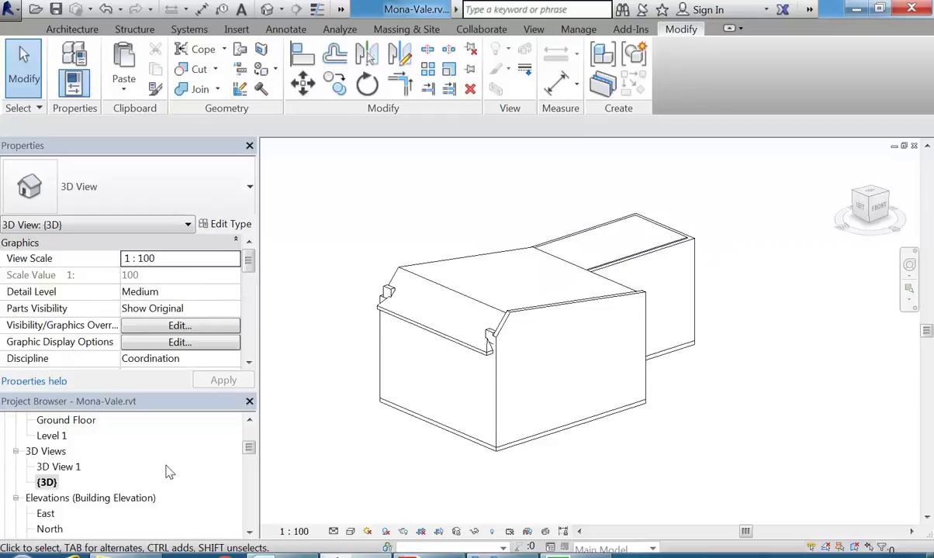
scroll(440, 348, "up", 2)
scroll(285, 434, "up", 2)
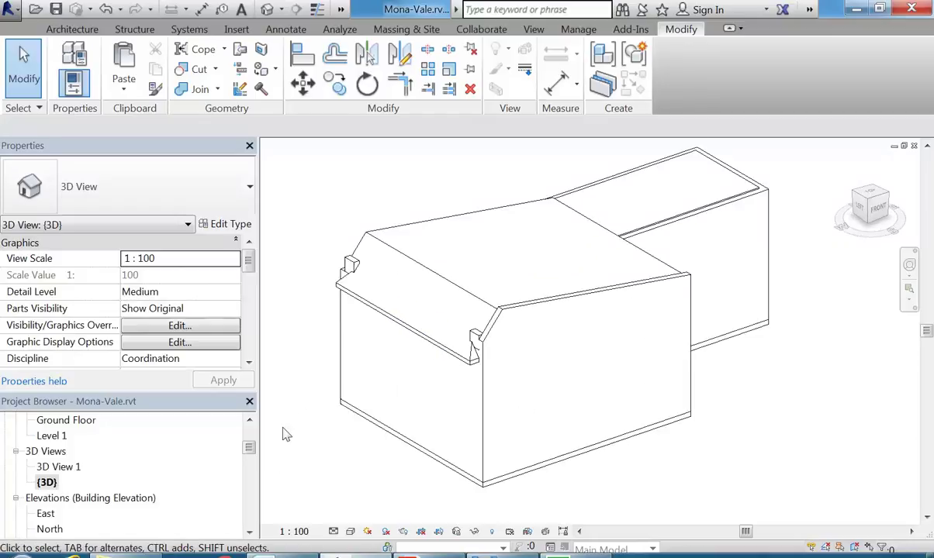
double_click(58, 467)
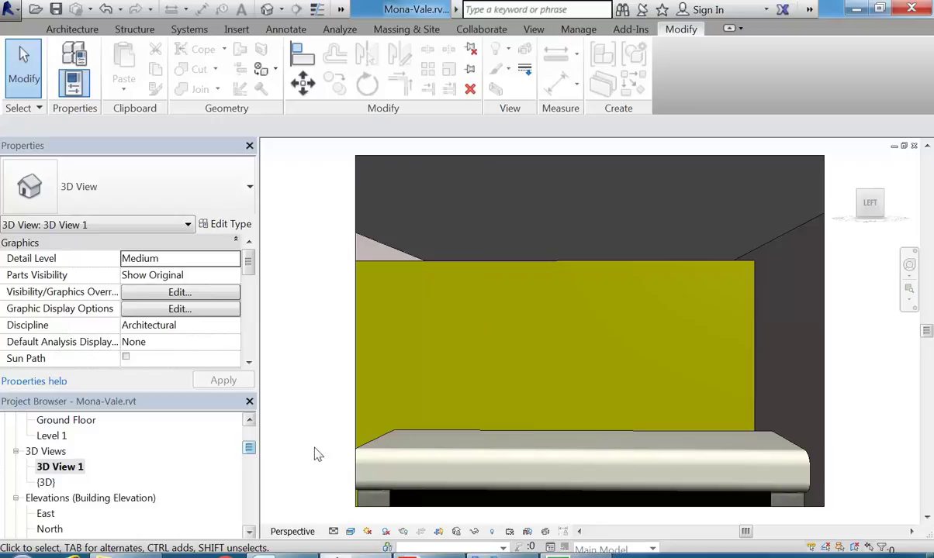
left_click(598, 439)
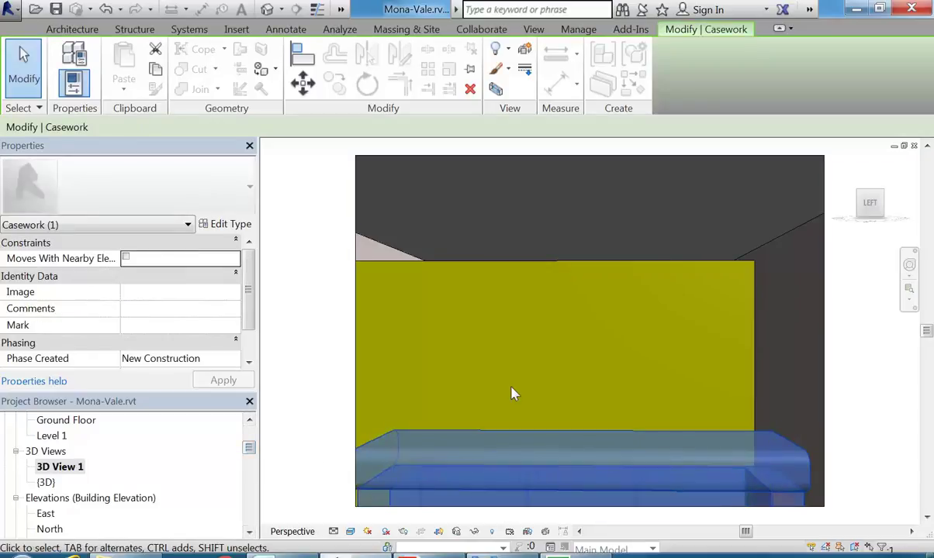
key("Escape")
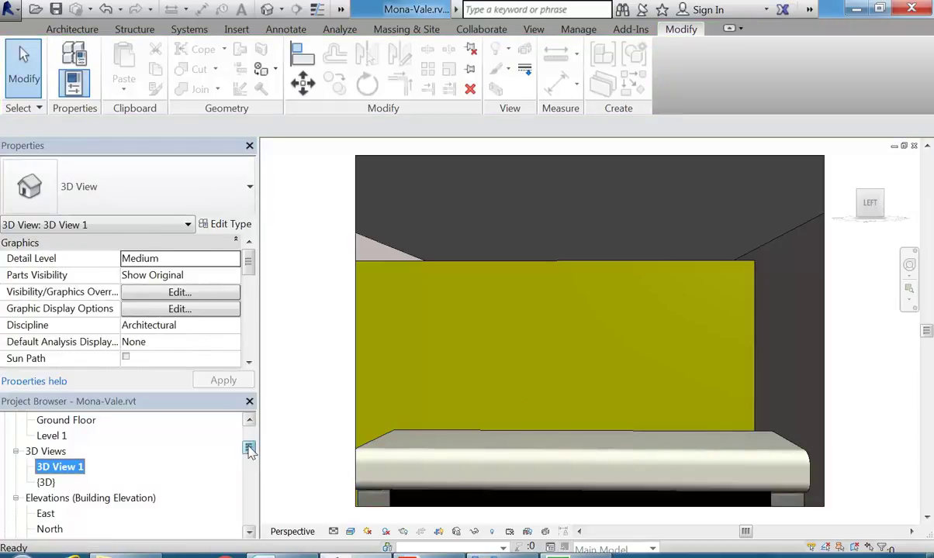
left_click_drag(249, 447, 249, 434)
Step: Open Section 1 from the Ground Floor section head, zoom through both storeys, then reopen Ground Floor
double_click(67, 468)
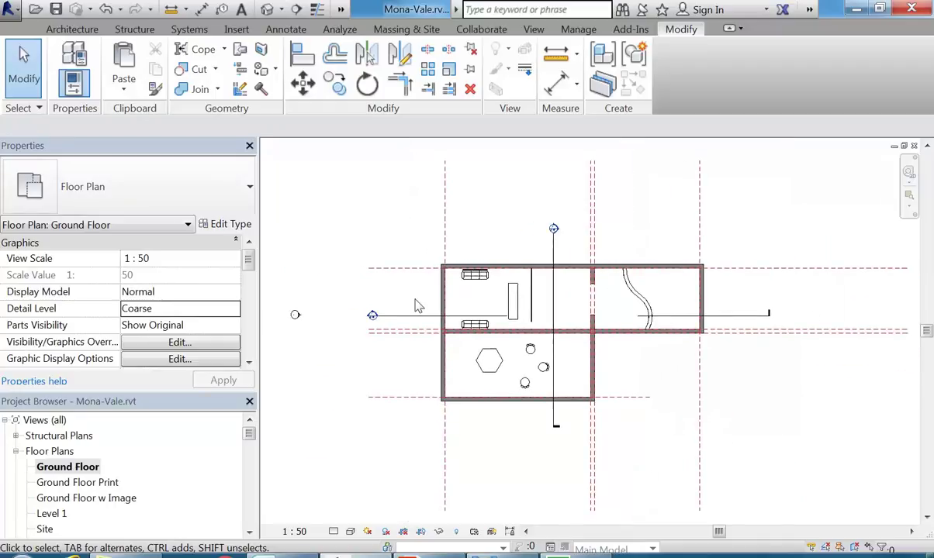
scroll(416, 307, "up", 2)
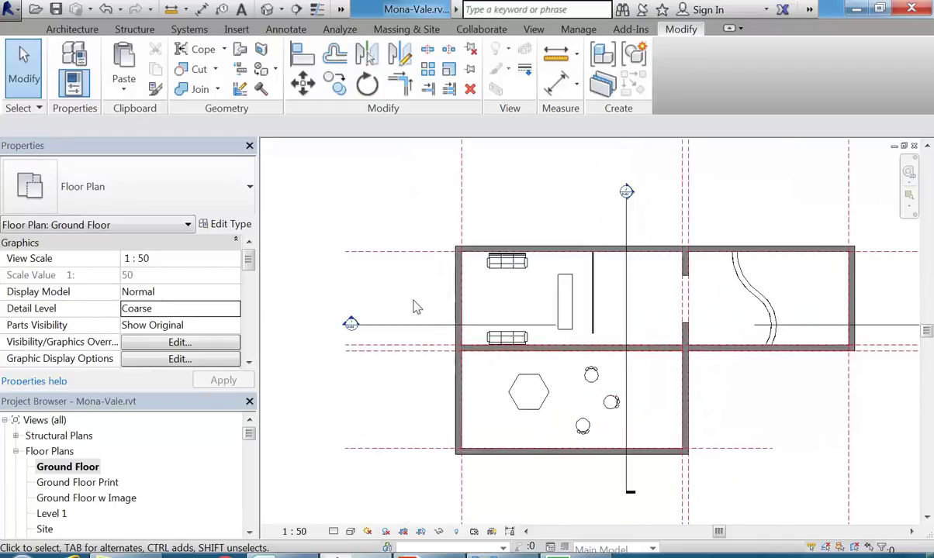
double_click(351, 324)
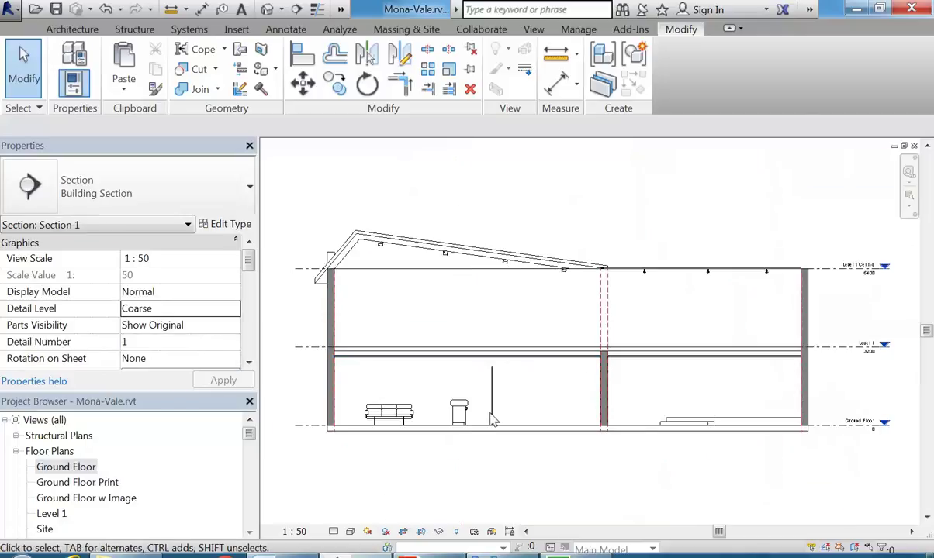
scroll(411, 395, "up", 3)
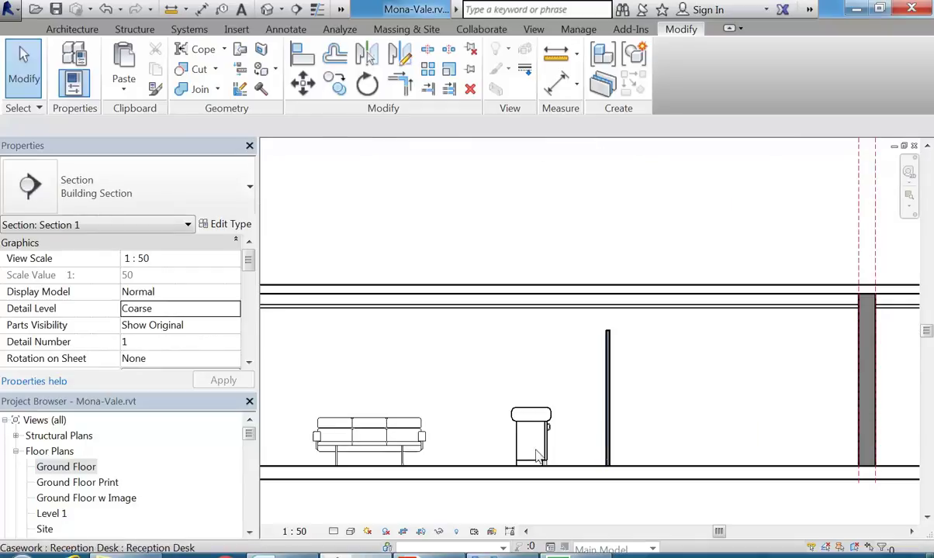
scroll(494, 425, "down", 3)
scroll(496, 425, "down", 4)
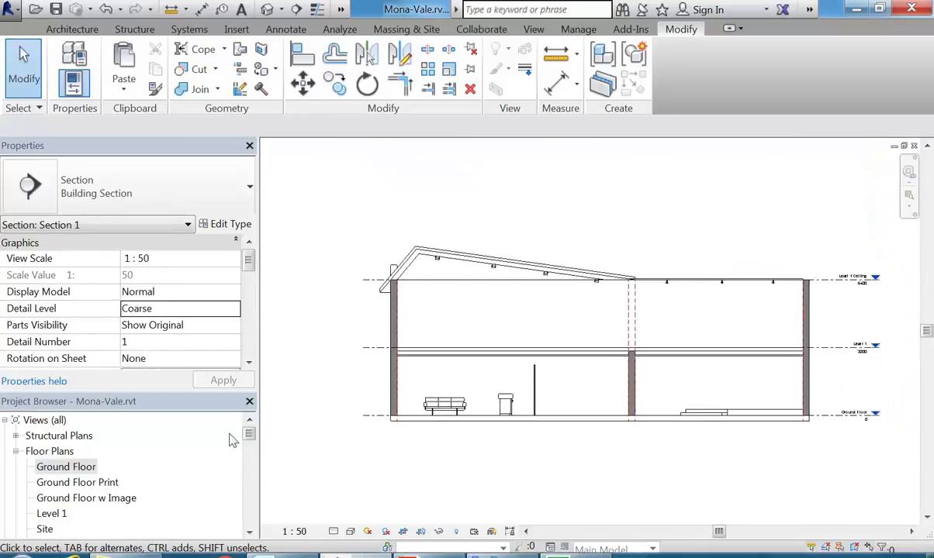
left_click(73, 483)
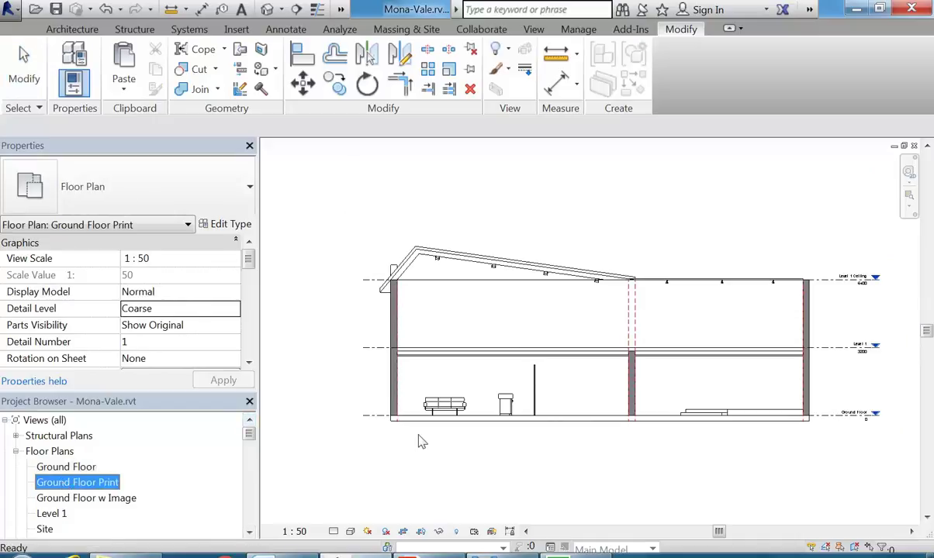
double_click(56, 468)
Step: Switch to the default 3D view and select {3D} in the Project Browser
scroll(504, 240, "down", 2)
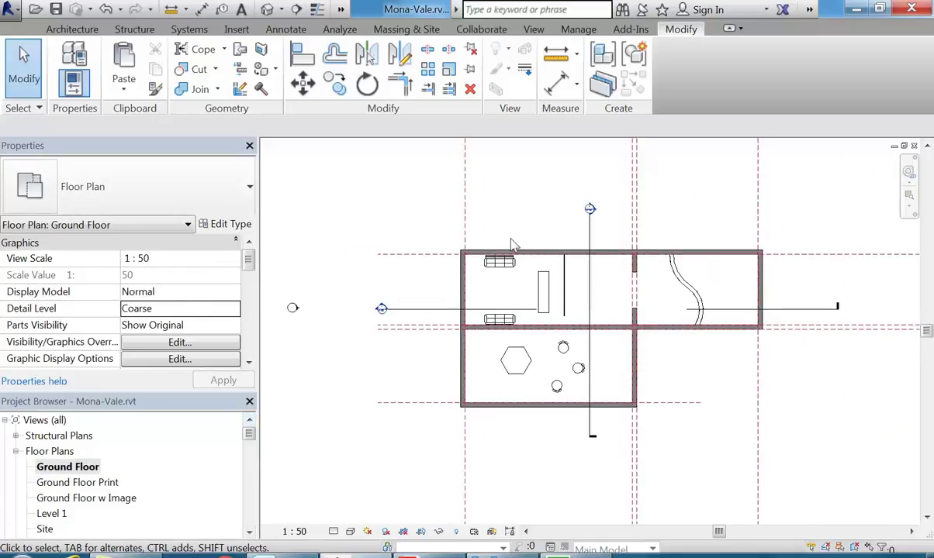
left_click(267, 9)
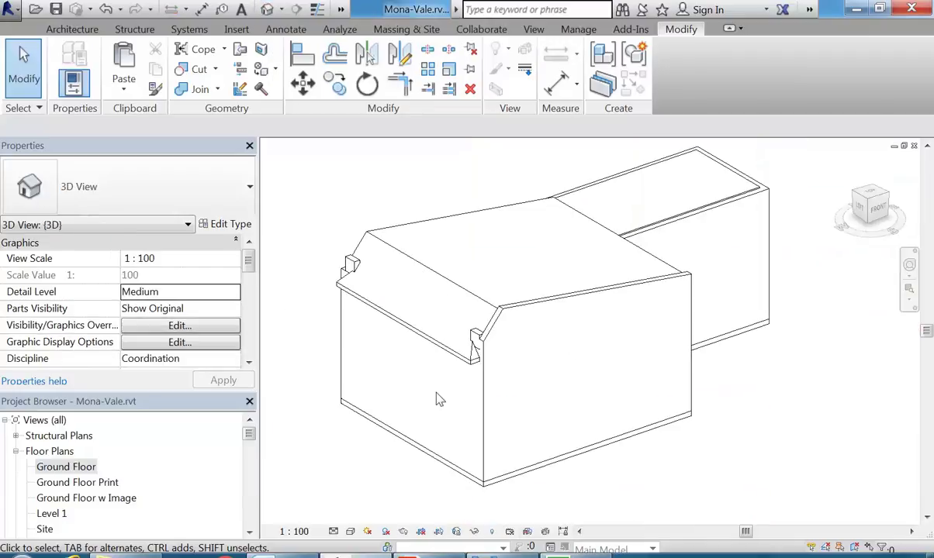
scroll(439, 399, "down", 2)
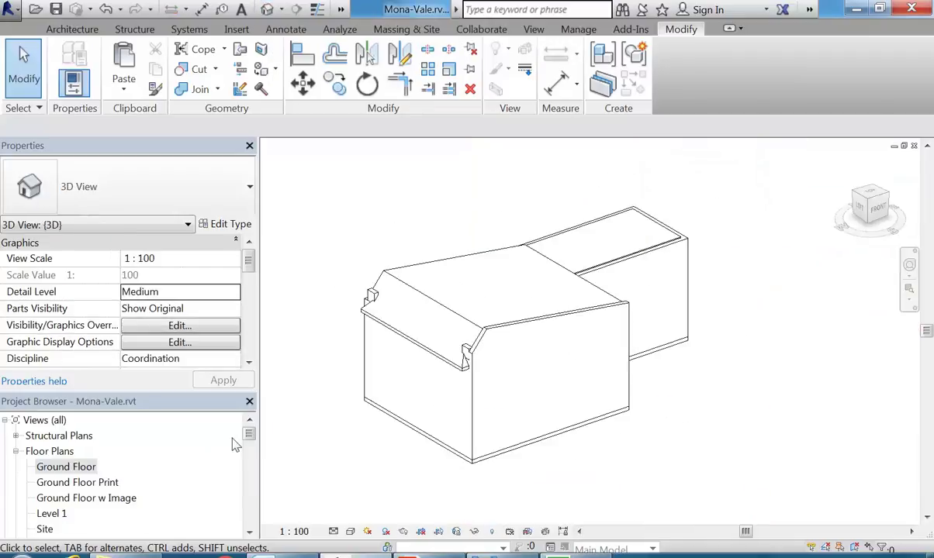
left_click_drag(248, 434, 248, 449)
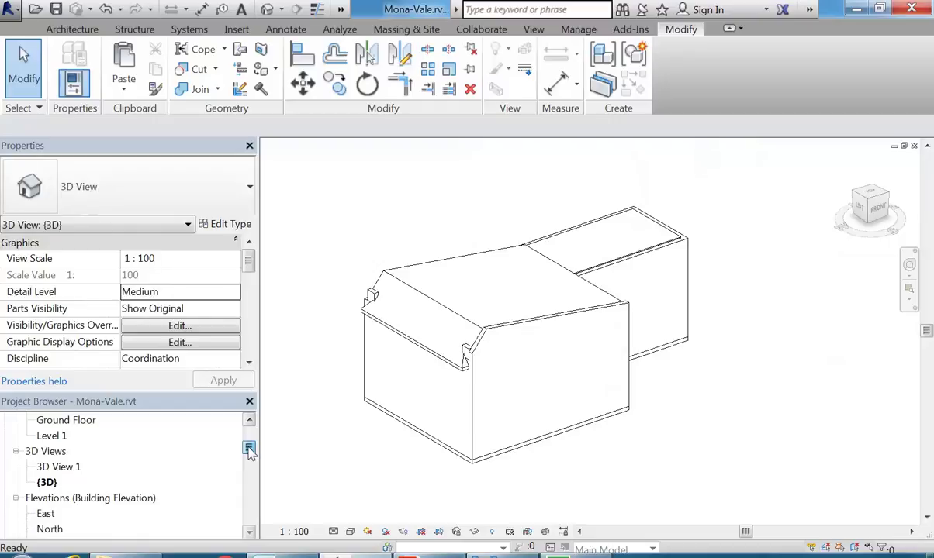
left_click(45, 484)
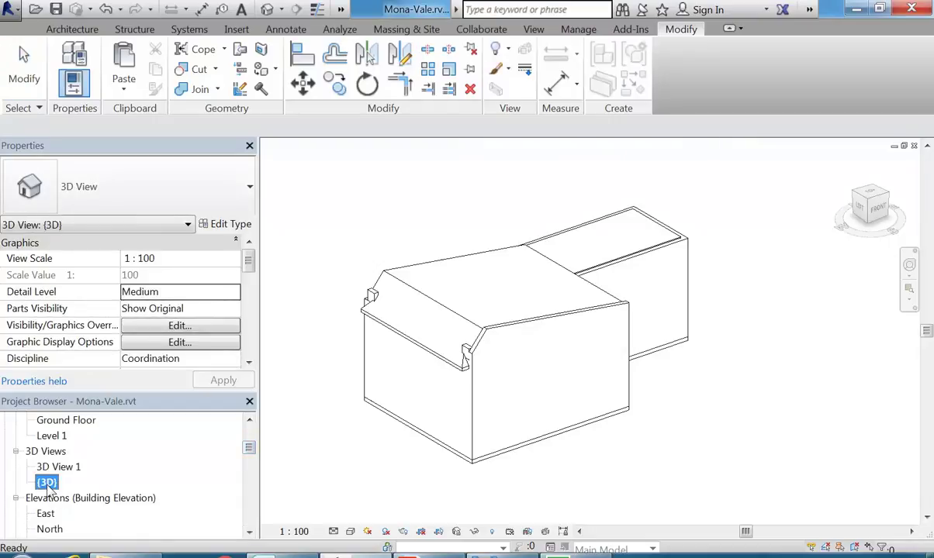
Step: Duplicate the {3D} view as {3D} Copy 1 and reopen the Ground Floor plan
right_click(49, 489)
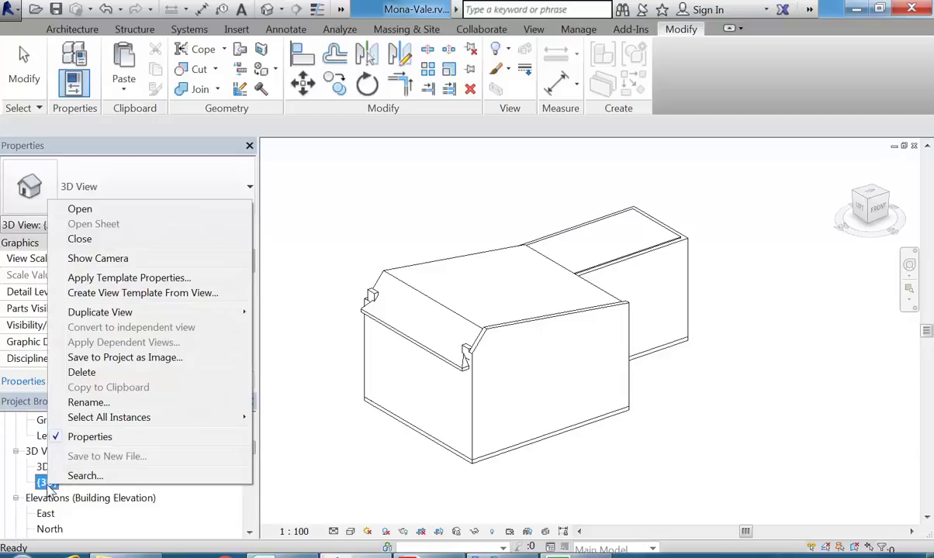
left_click(41, 469)
left_click(46, 483)
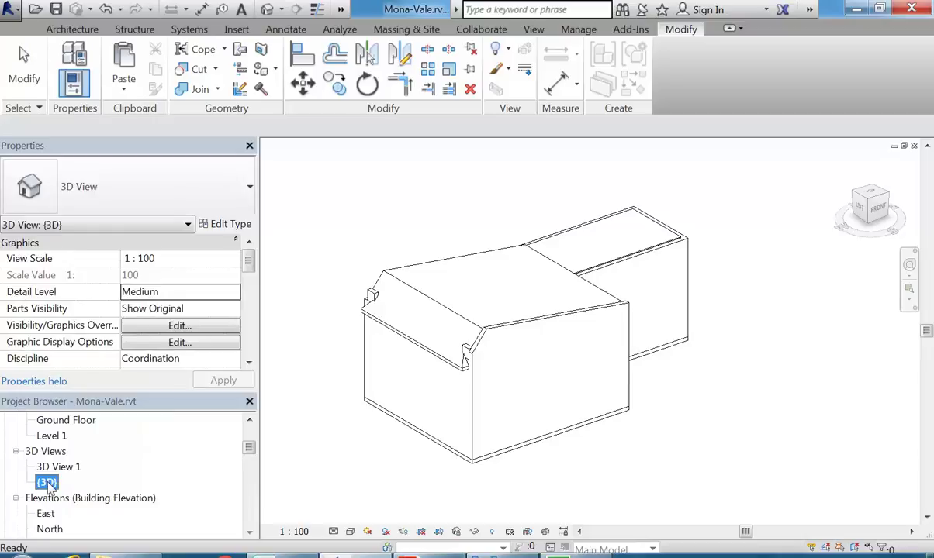
right_click(48, 484)
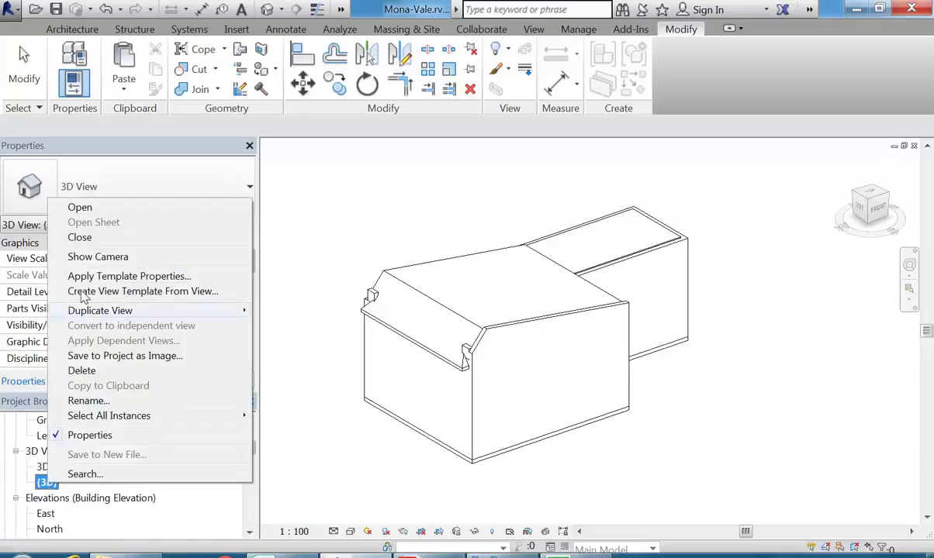
mouse_move(98, 310)
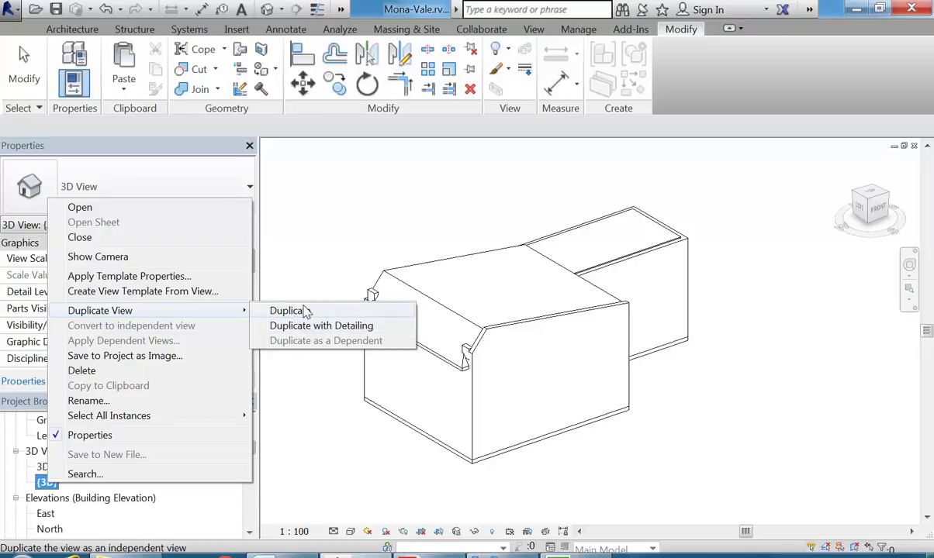
left_click(304, 312)
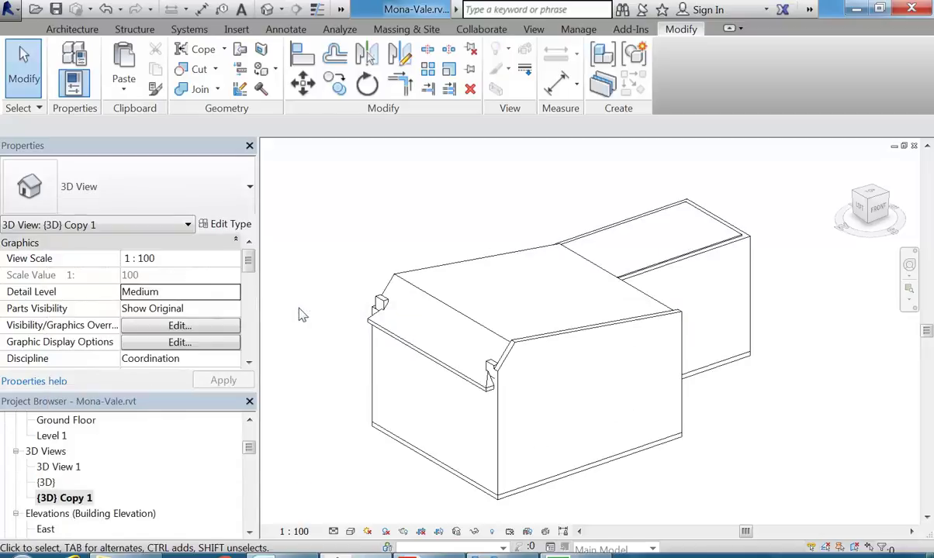
left_click(64, 498)
left_click_drag(247, 454, 249, 432)
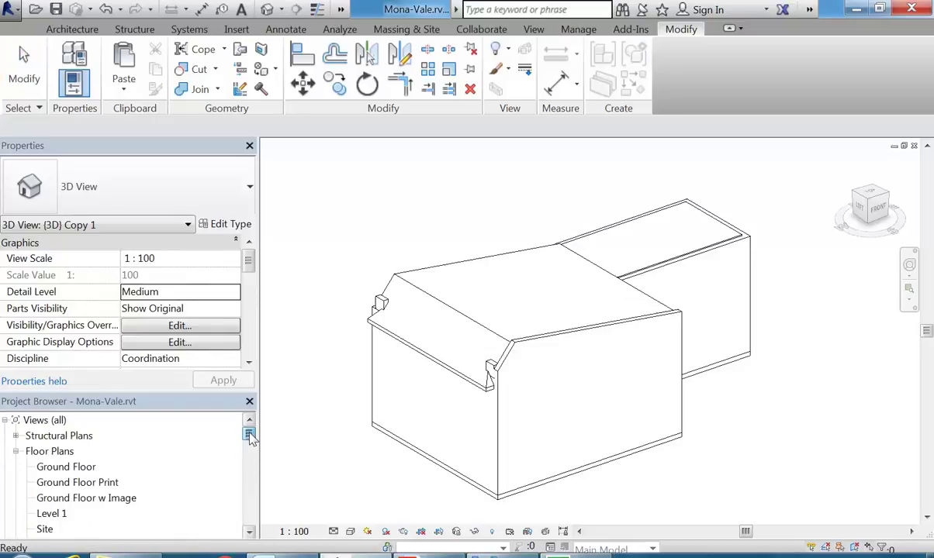
double_click(81, 470)
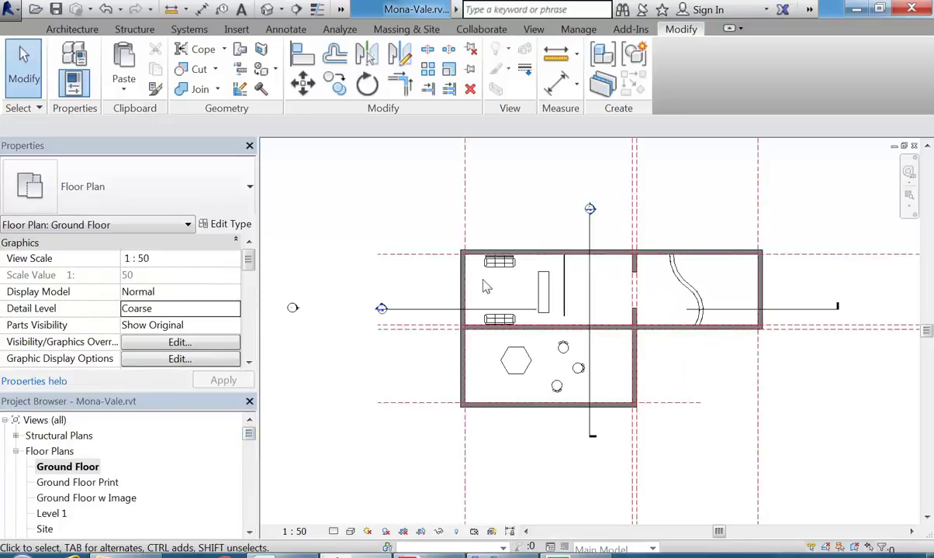
Step: Start an Annotate text note using the Arial 3.0mm text type
left_click(281, 31)
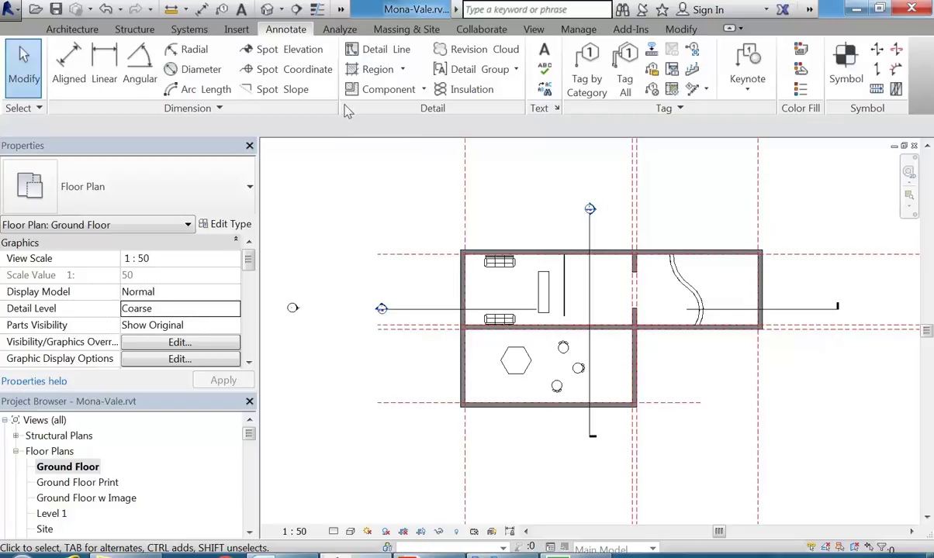
left_click(546, 53)
scroll(494, 298, "up", 2)
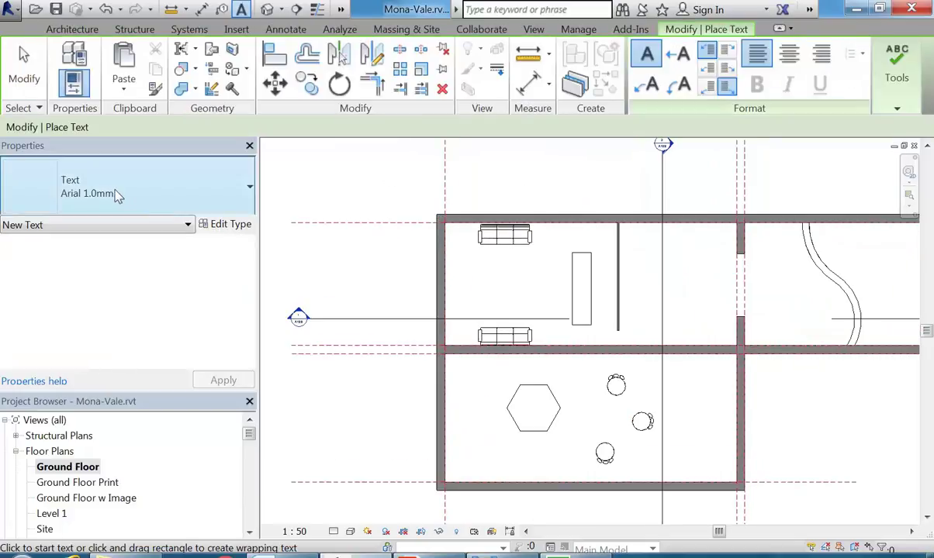
left_click(116, 194)
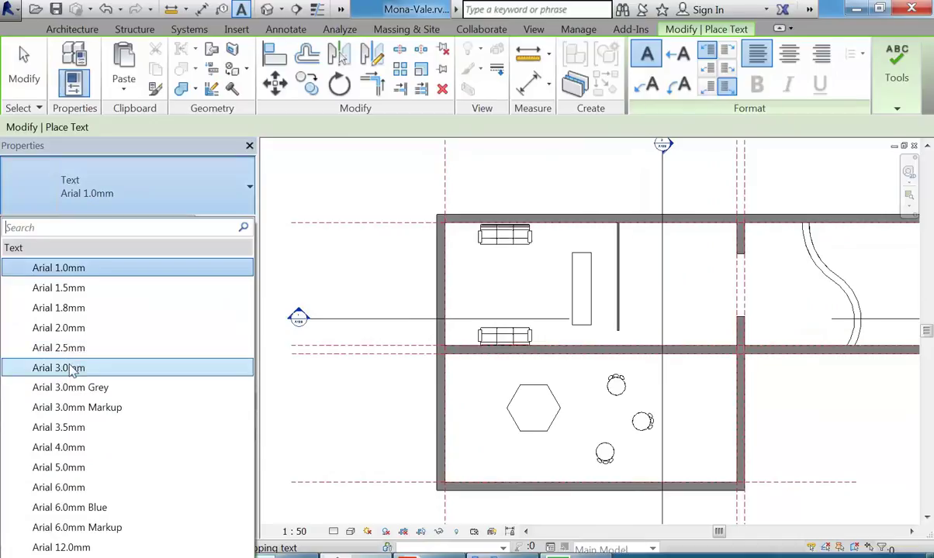
left_click(72, 369)
scroll(500, 309, "up", 3)
Step: Place the text 'FOYER' in a box in the room between the two sofas
left_click_drag(405, 277, 472, 317)
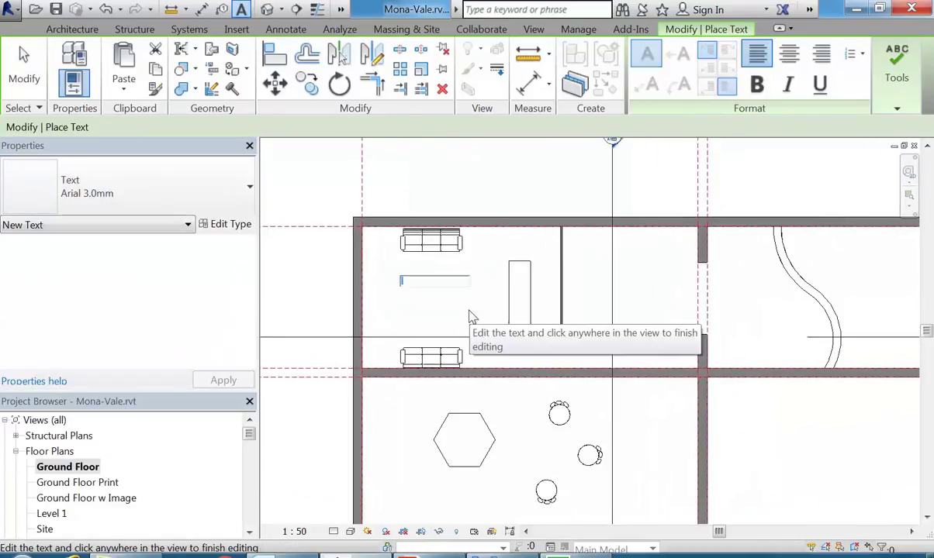
type("FO")
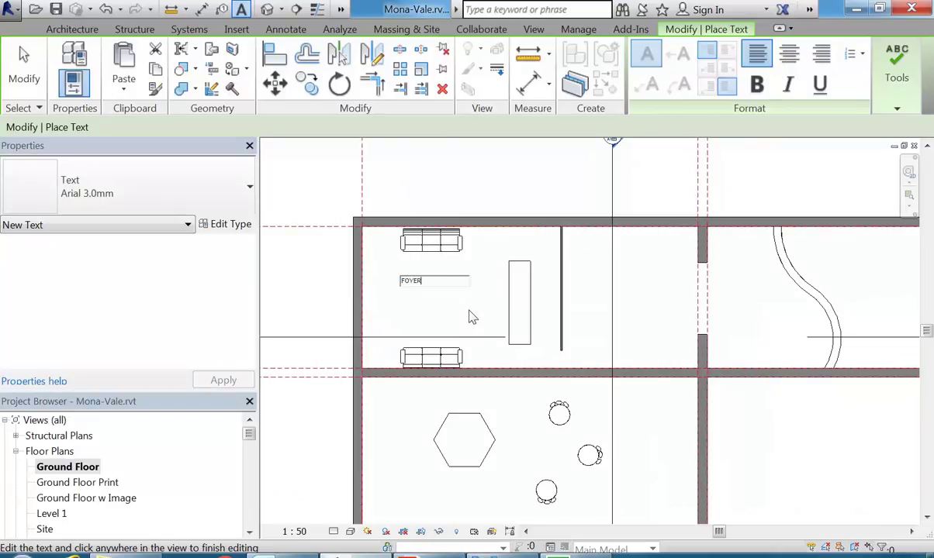
type("YER")
left_click(474, 314)
scroll(410, 298, "up", 2)
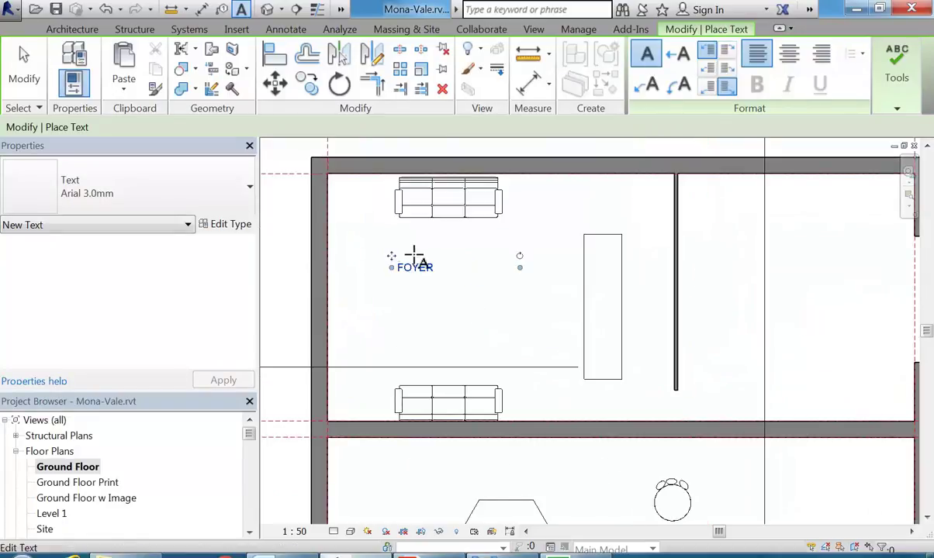
right_click(388, 232)
right_click(432, 249)
left_click(438, 254)
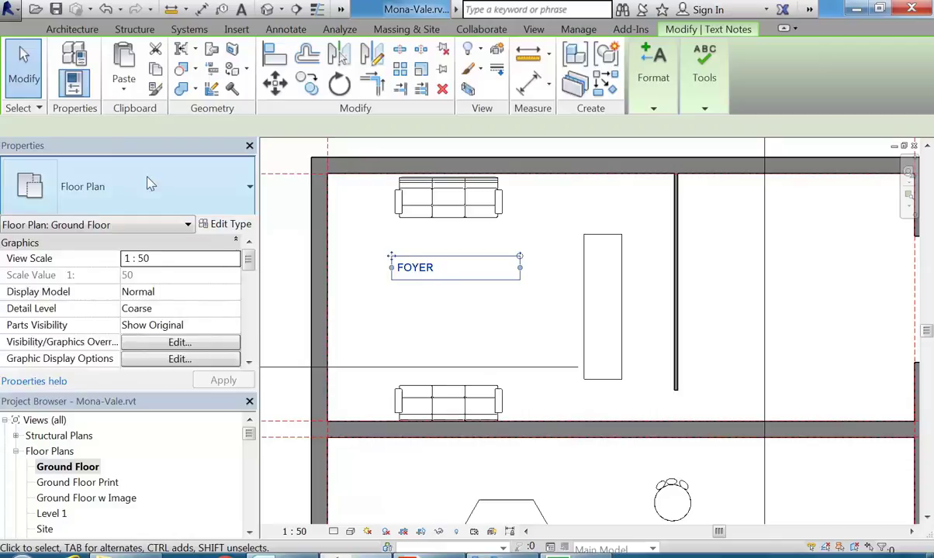
Step: Change FOYER to the Arial 5.0mm text type and move it lower in the room
left_click(127, 180)
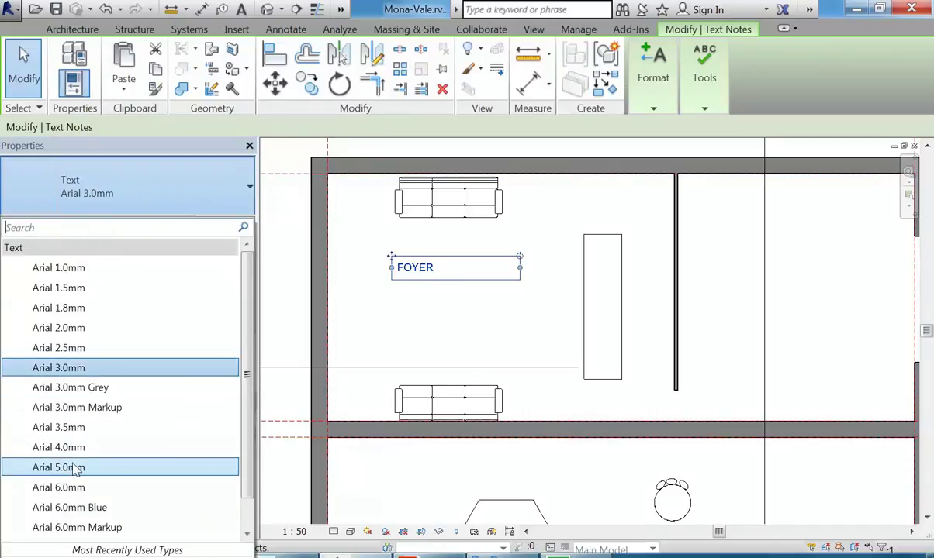
left_click(78, 469)
left_click_drag(394, 256, 407, 293)
left_click(391, 277)
scroll(401, 277, "down", 1)
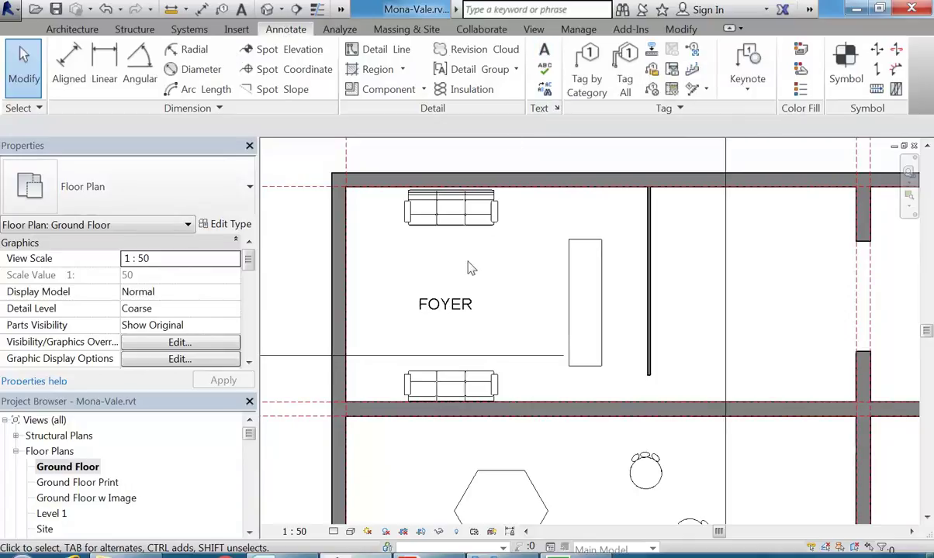
left_click(72, 29)
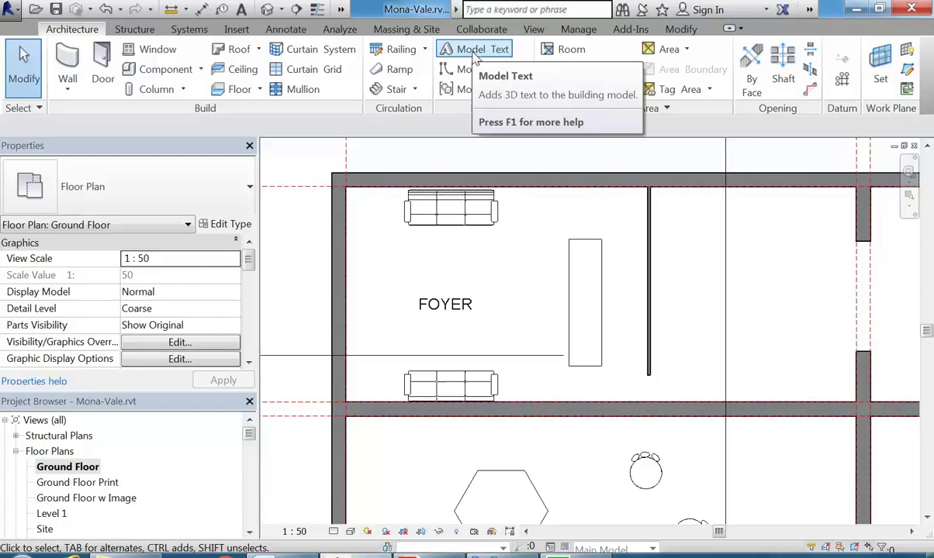
left_click(286, 29)
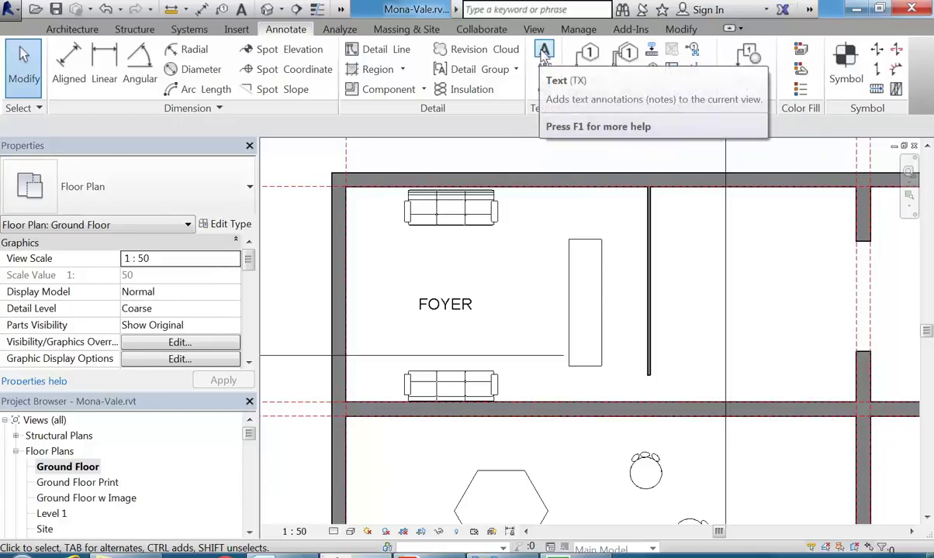
scroll(431, 267, "down", 2)
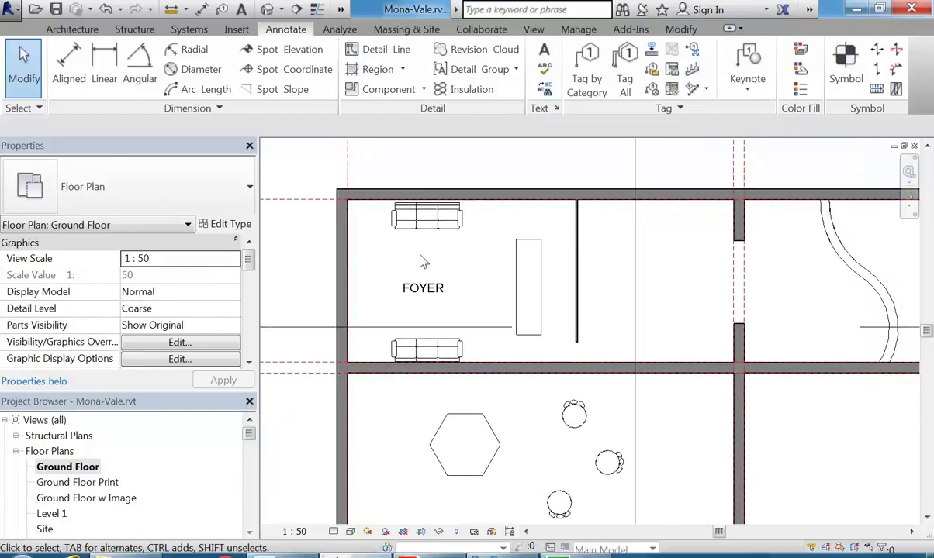
scroll(423, 262, "down", 1)
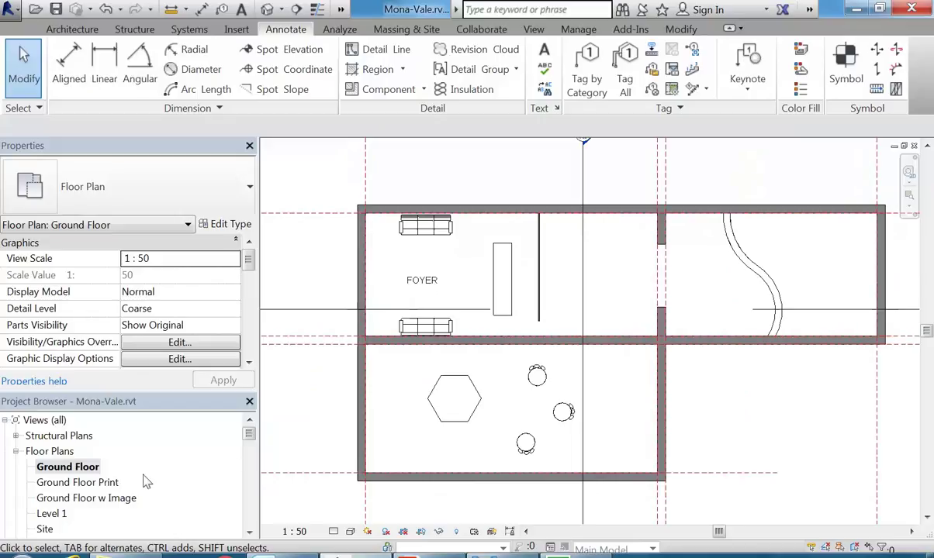
Step: Duplicate the Ground Floor view, then undo the duplication
right_click(55, 470)
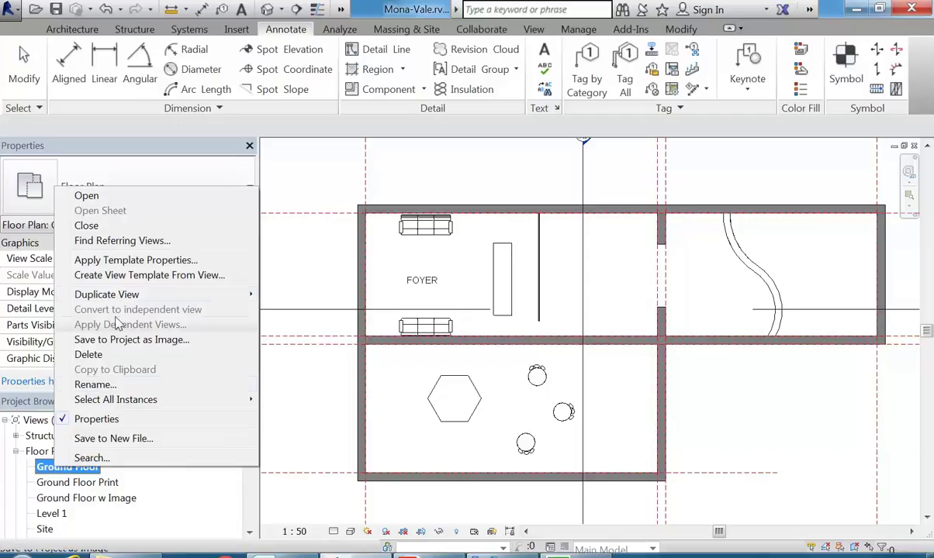
mouse_move(118, 298)
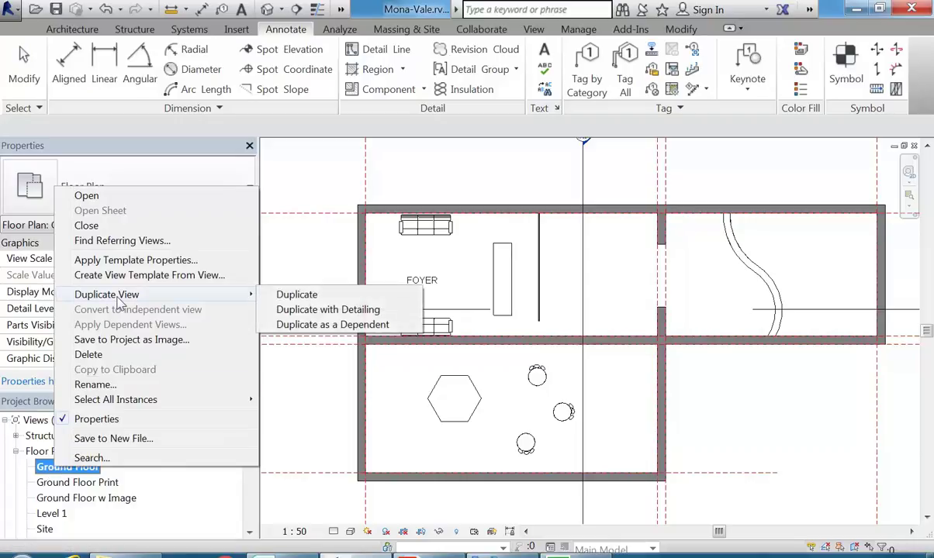
left_click(313, 298)
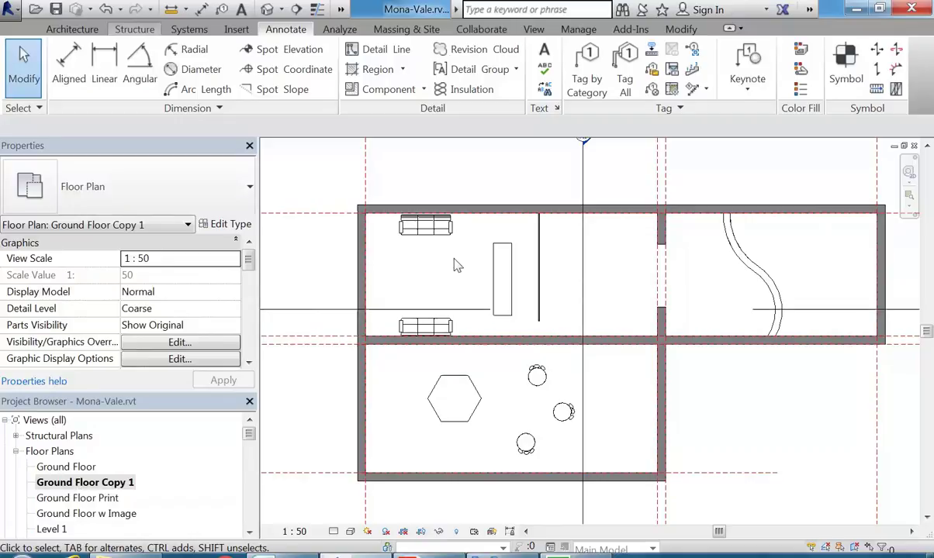
left_click(107, 9)
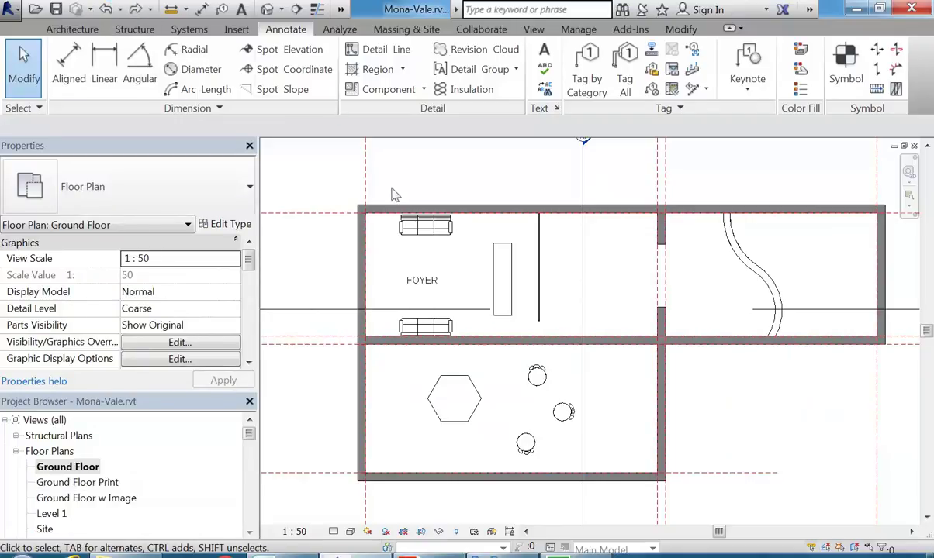
middle_click_drag(414, 175, 414, 203)
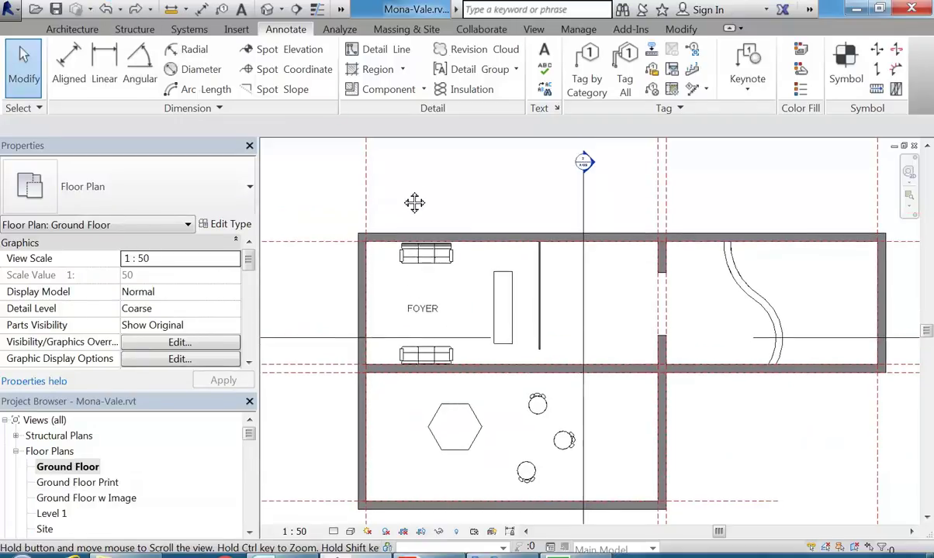
Step: Add an aligned dimension between the left and right reference planes above the plan
left_click(69, 63)
left_click(369, 202)
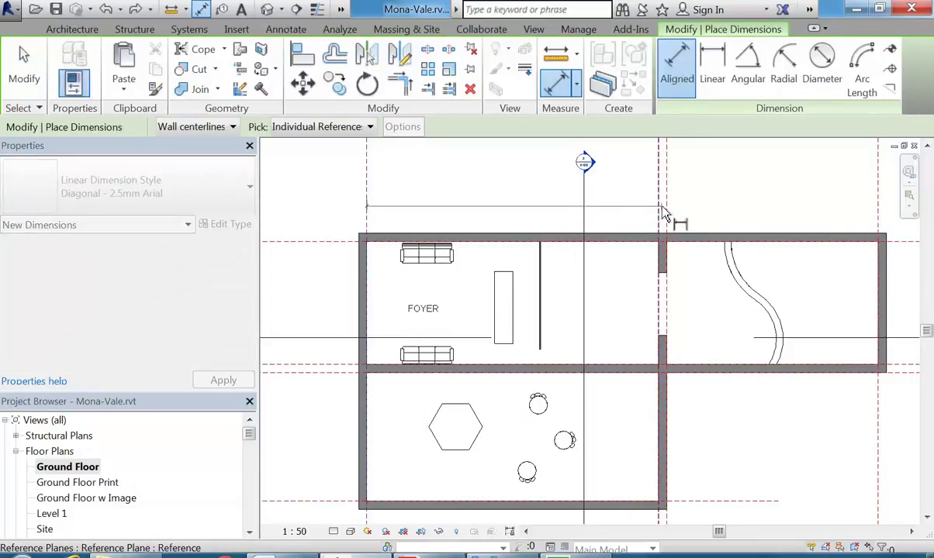
left_click(658, 200)
left_click(644, 186)
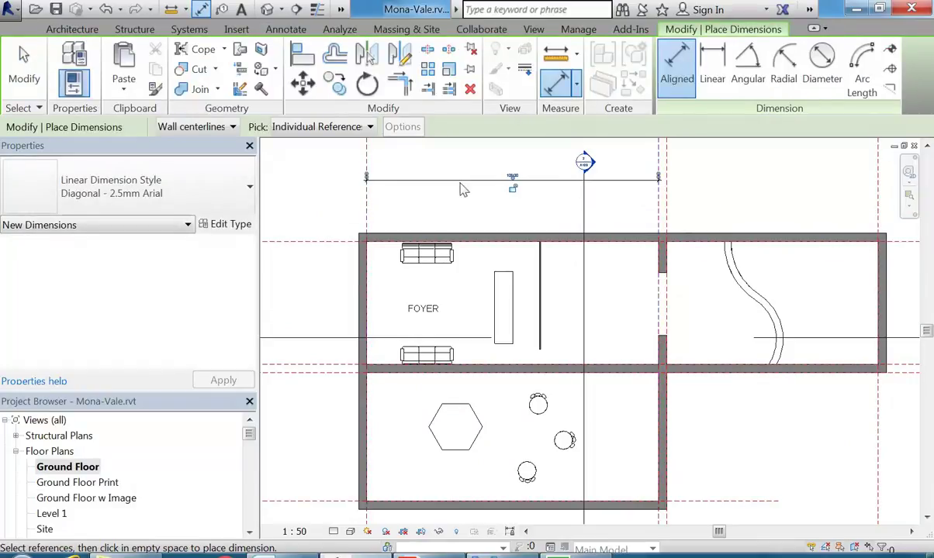
right_click(483, 190)
left_click(511, 198)
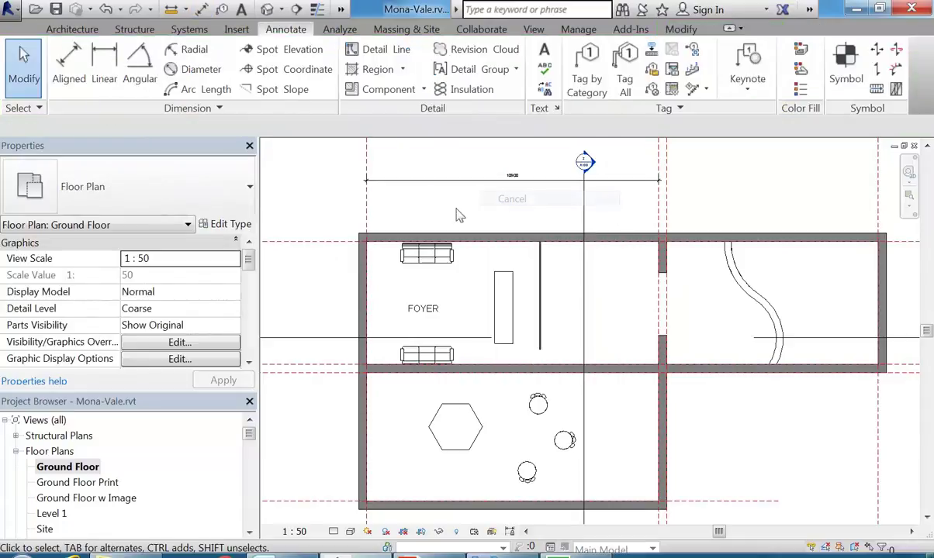
Step: Make a plain duplicate of the Ground Floor view, then undo it
right_click(78, 467)
mouse_move(155, 293)
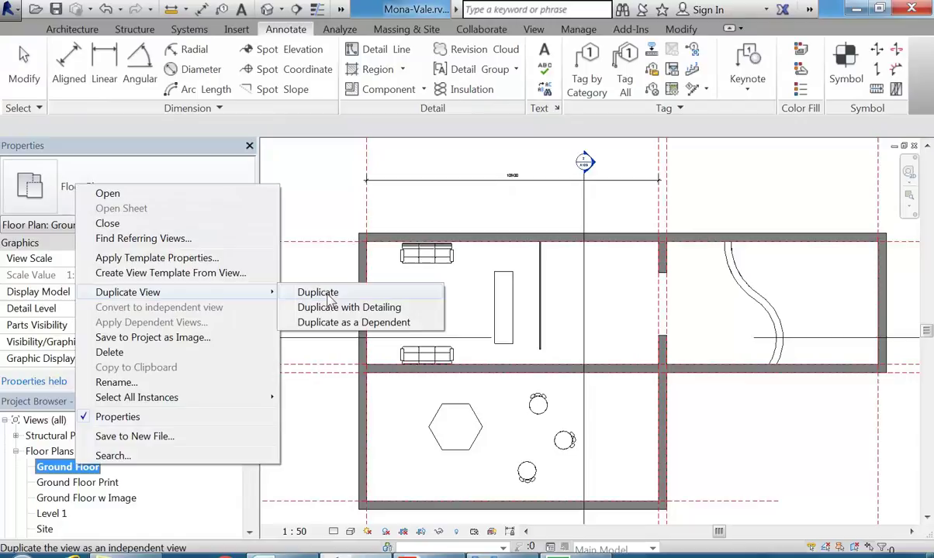
left_click(329, 295)
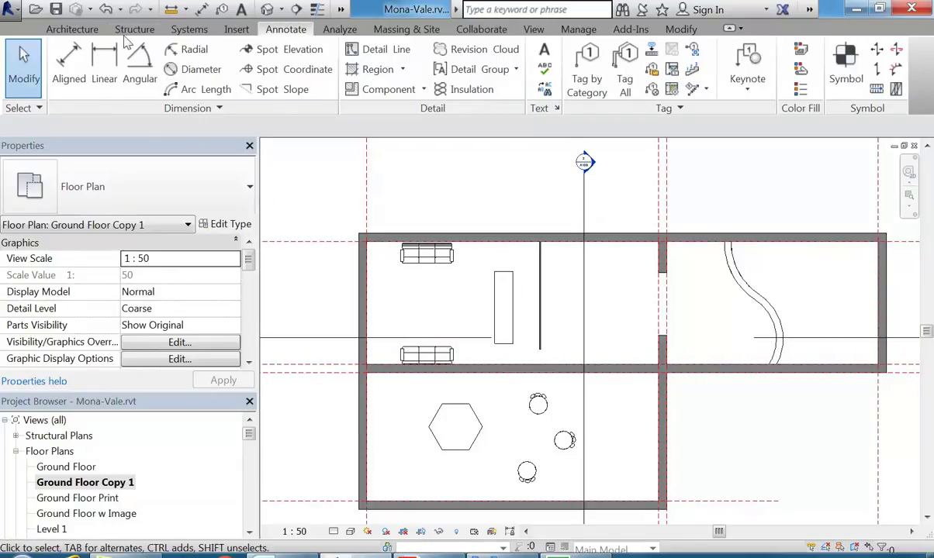
key("ctrl+z")
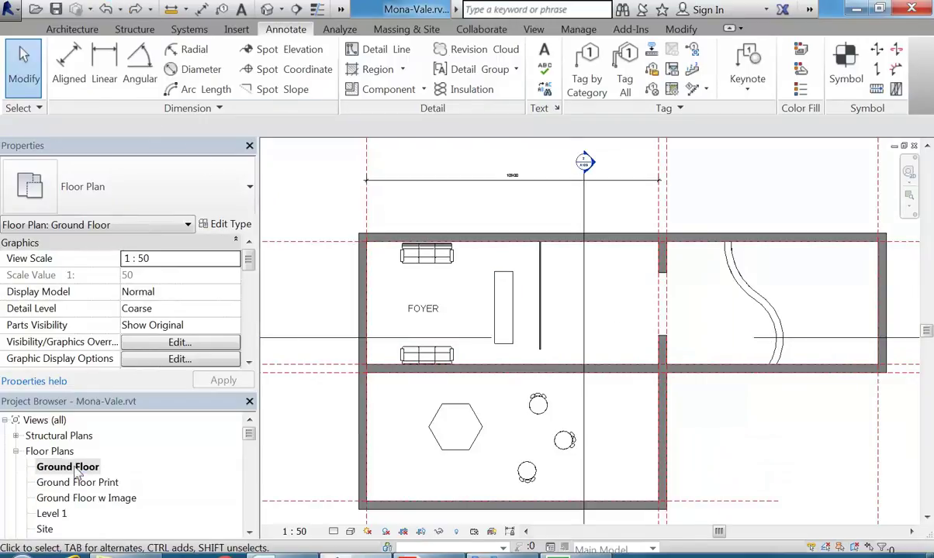
Step: Duplicate Ground Floor with detailing to create Ground Floor Copy 1
right_click(75, 467)
mouse_move(157, 300)
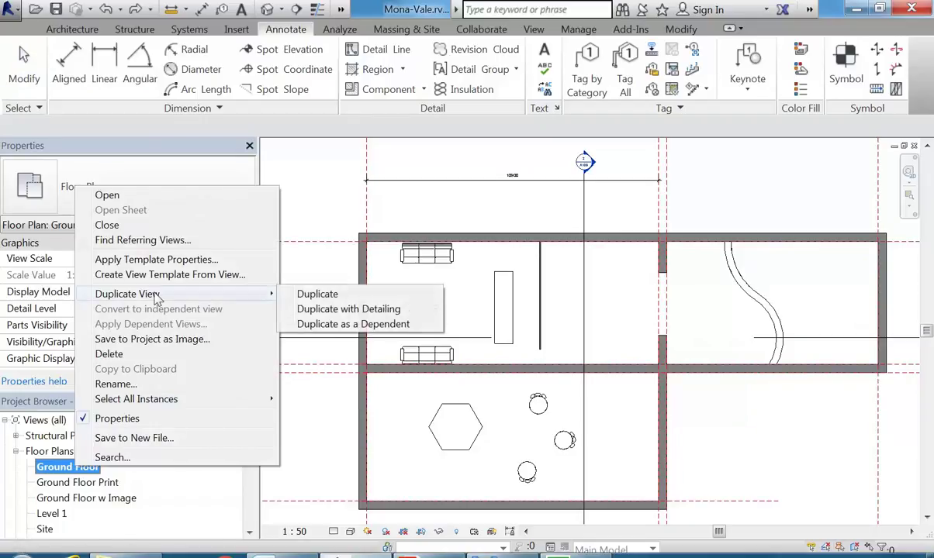
left_click(334, 310)
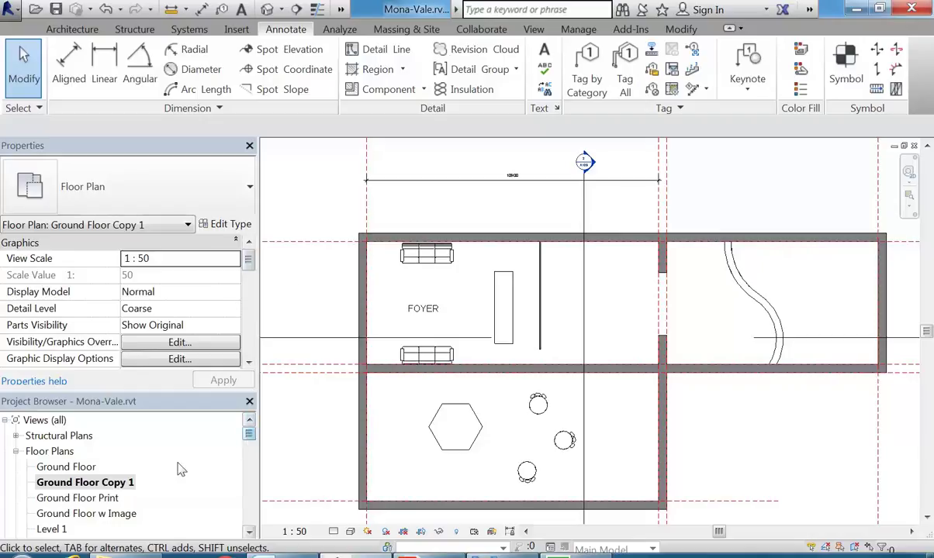
Step: Make a dependent duplicate of Ground Floor Copy 1
right_click(77, 482)
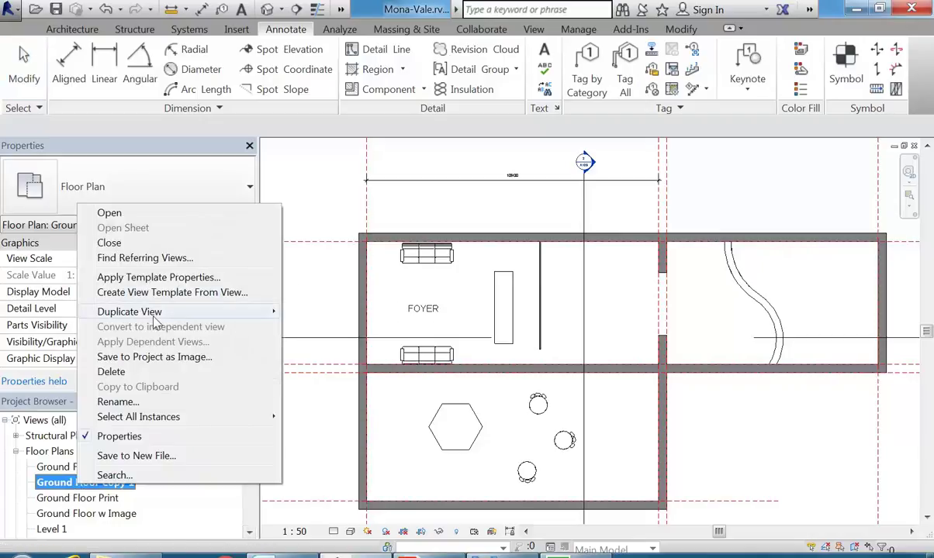
mouse_move(155, 311)
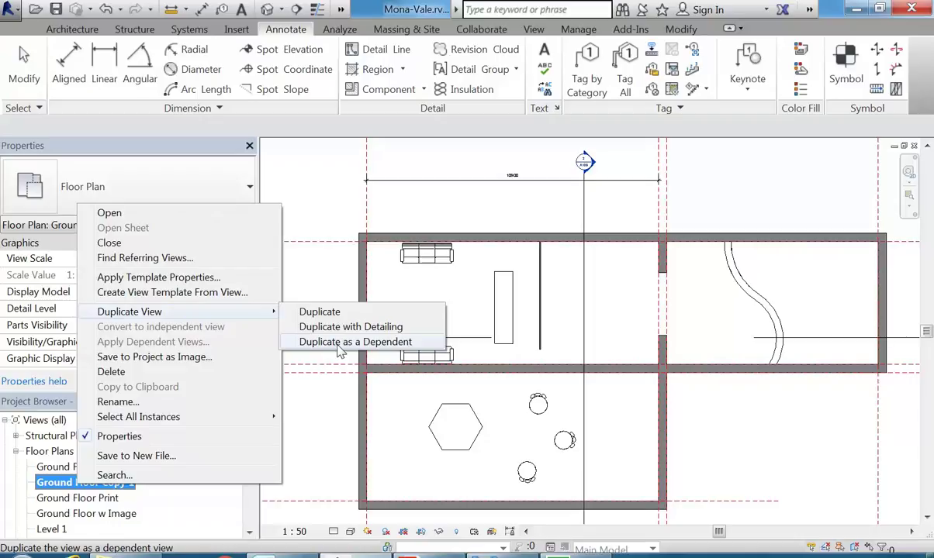
left_click(339, 342)
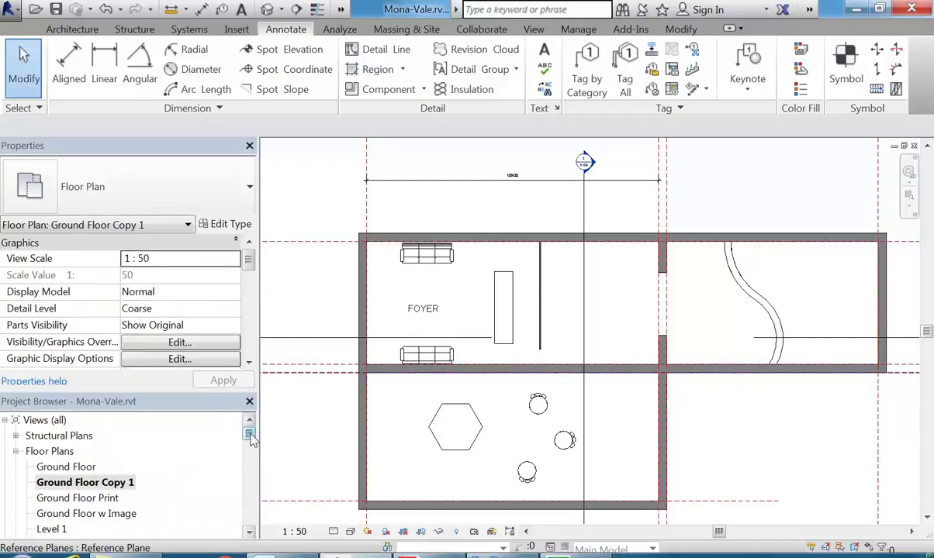
left_click_drag(249, 425, 249, 456)
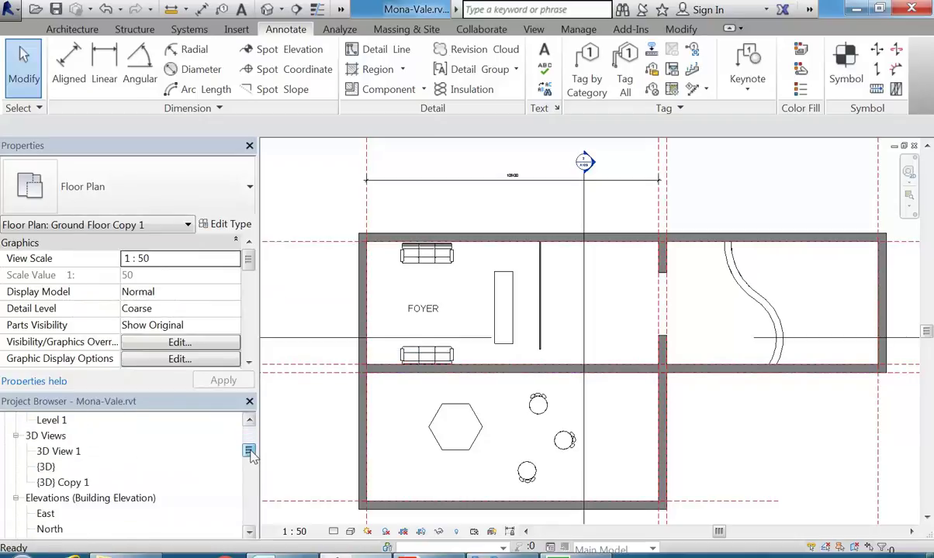
Step: Open {3D} Copy 1, then orbit and zoom the line-drawn house model
double_click(65, 484)
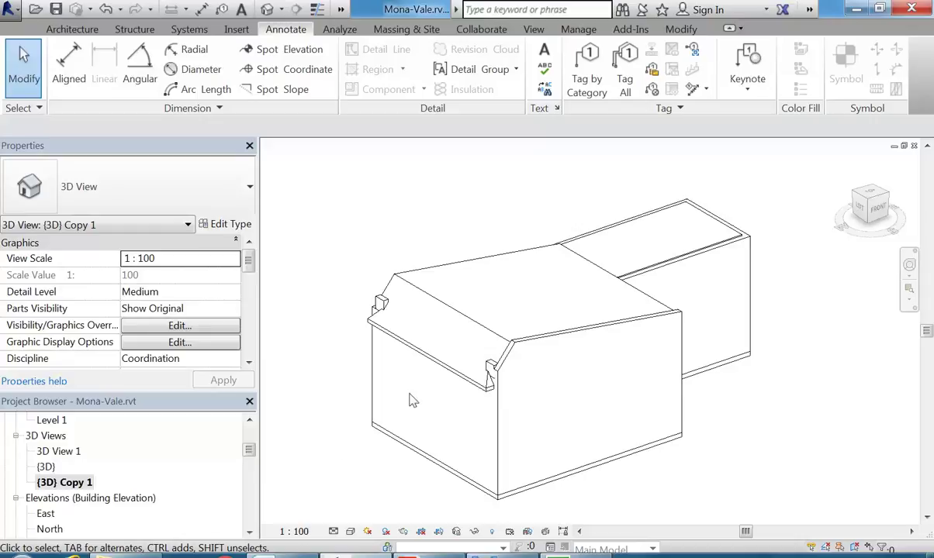
middle_click_drag(413, 401, 437, 392, "shift")
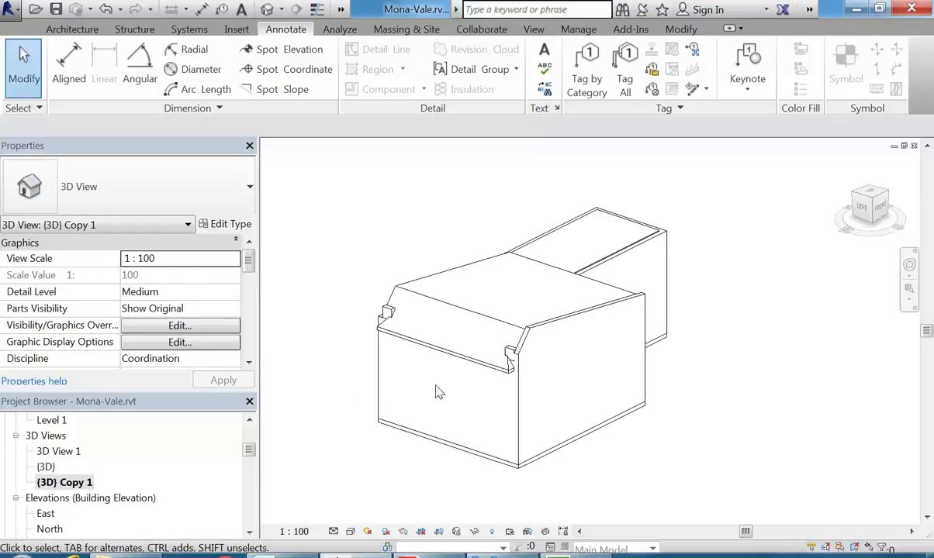
scroll(437, 391, "up", 1)
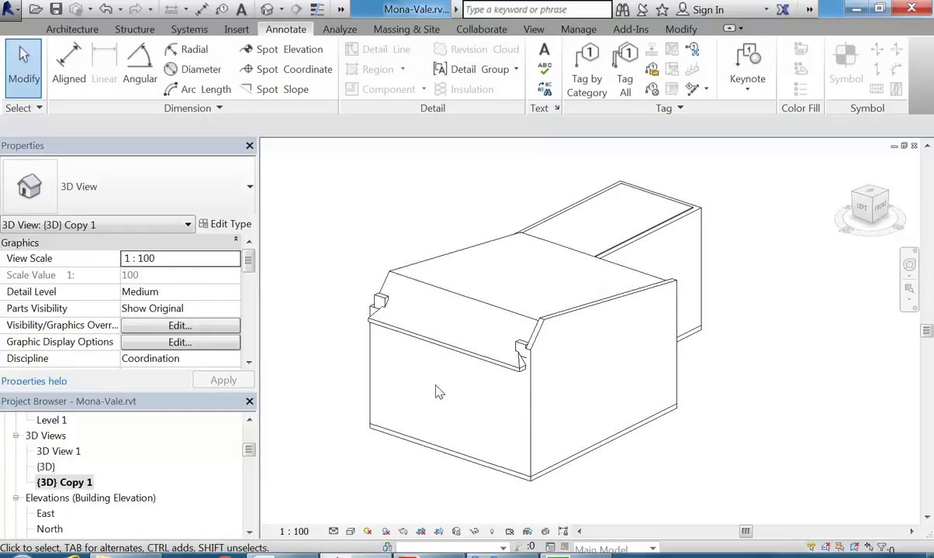
Step: Rename the {3D} Copy 1 view, entering '3D Section Box' in the Rename View dialog
right_click(51, 486)
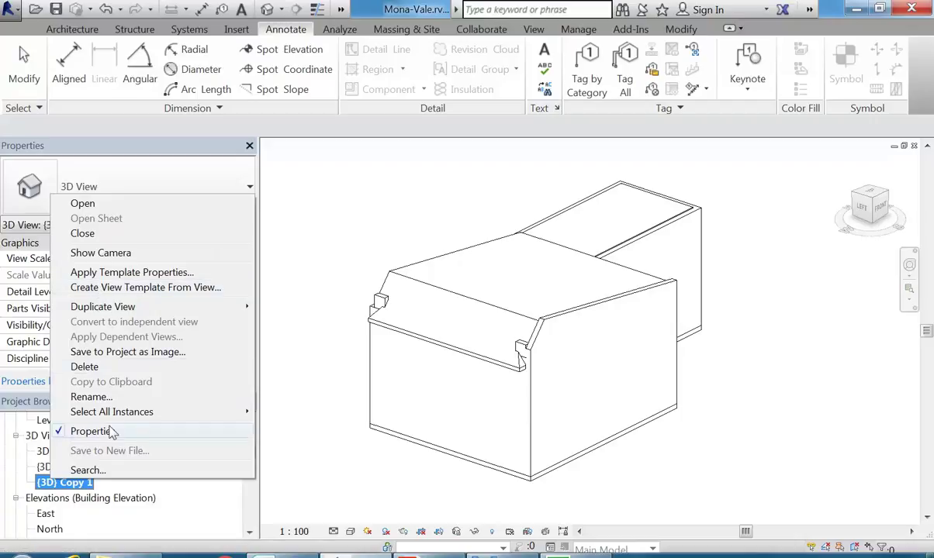
left_click(87, 397)
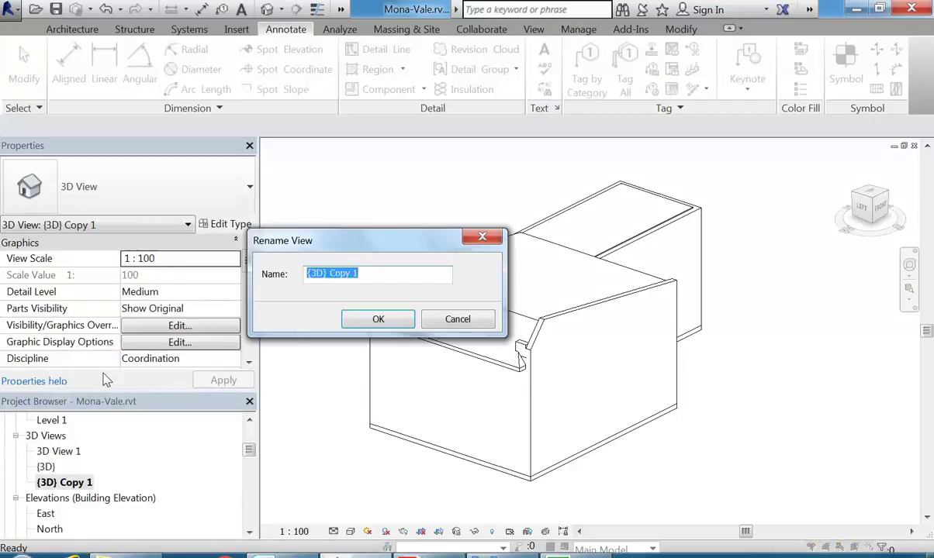
type("3D Section Box")
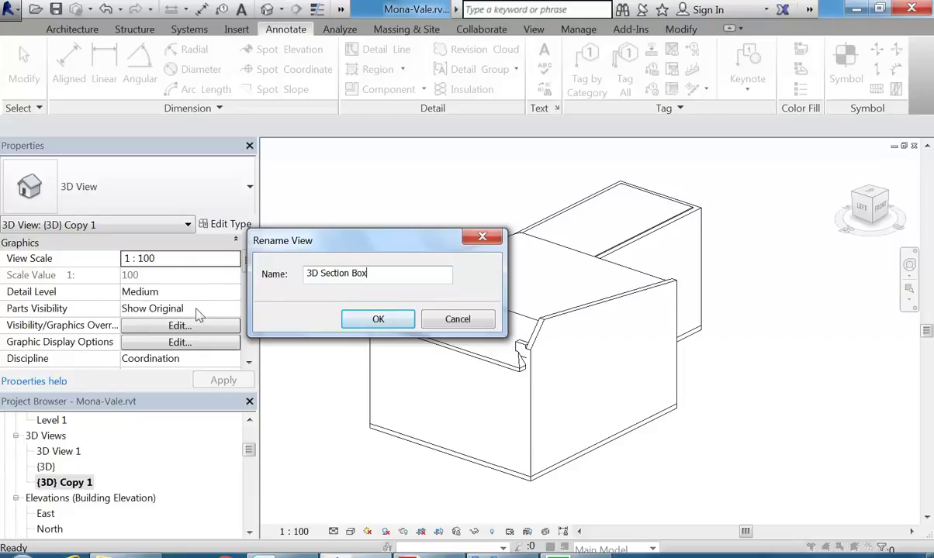
key("ctrl+shift+Left")
key("ctrl+shift+Left")
key("End")
Step: Confirm the name 3D Section Box and check Section Box under the view's Extents properties
left_click(382, 318)
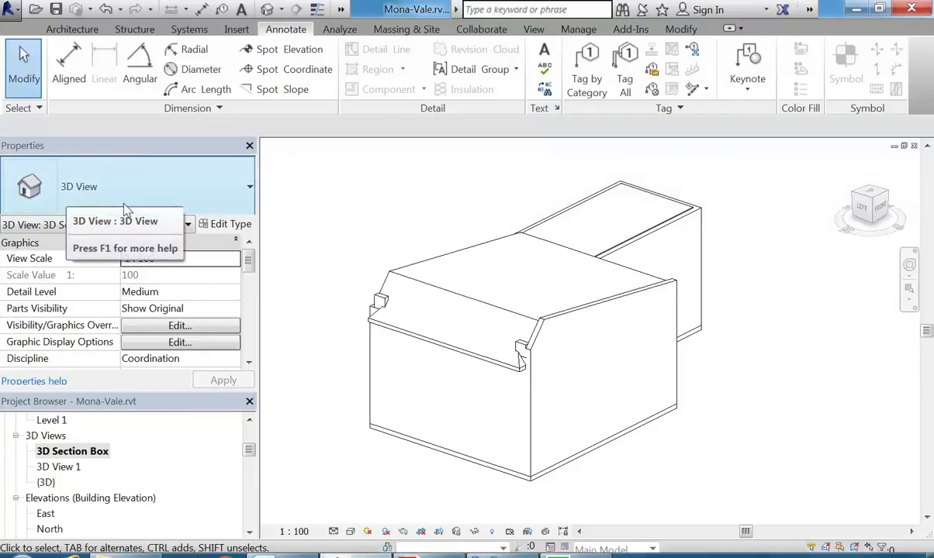
left_click(582, 316)
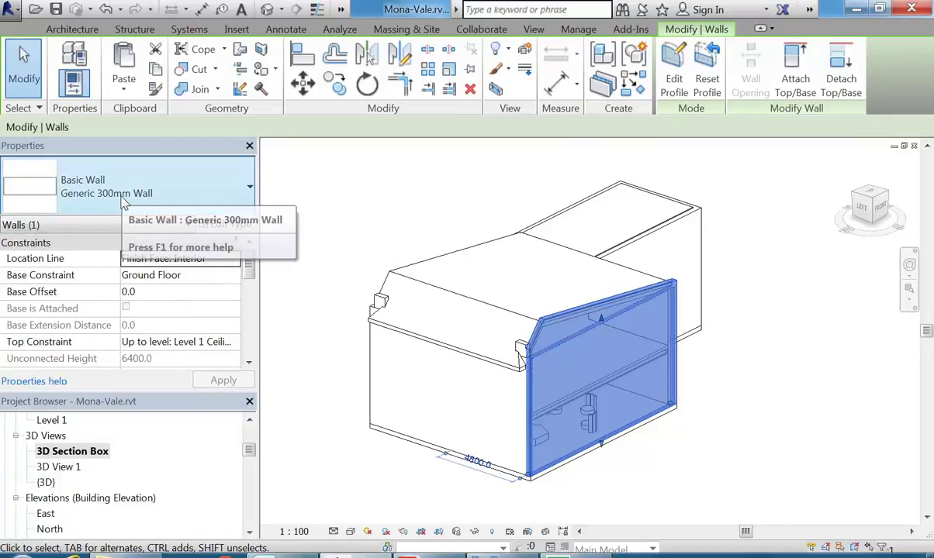
left_click(390, 237)
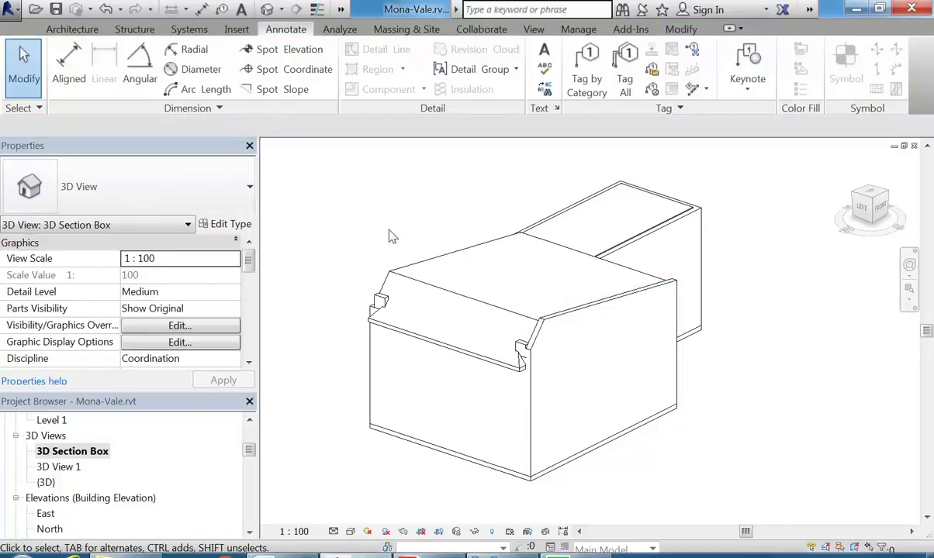
left_click_drag(248, 263, 251, 302)
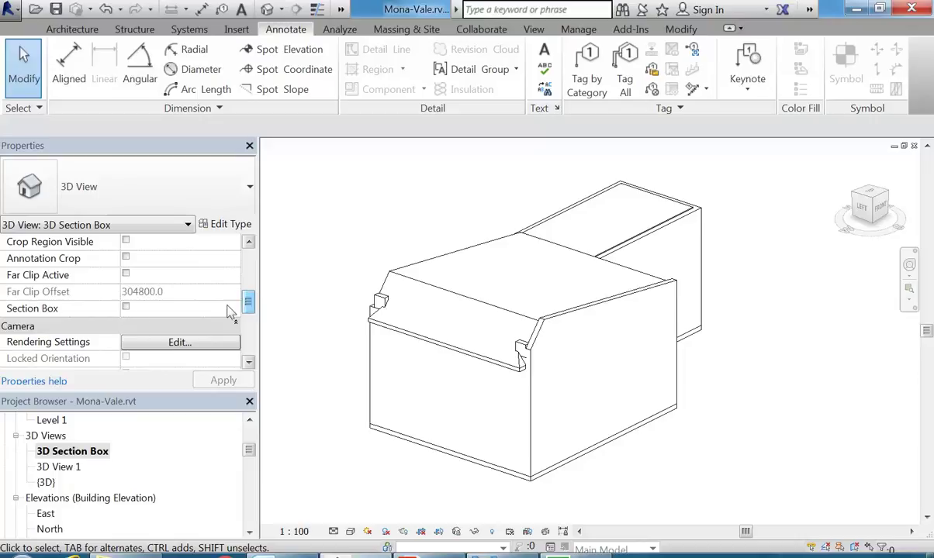
left_click(127, 308)
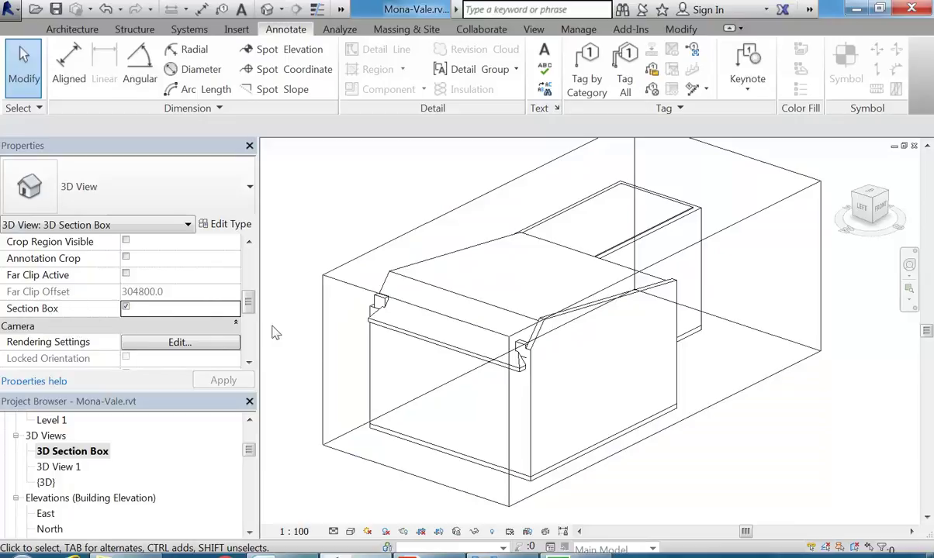
Step: Zoom and orbit the 3D Section Box view around the selected section box
mouse_move(247, 307)
left_mouse_down()
mouse_move(248, 272)
mouse_move(249, 301)
left_mouse_up()
scroll(250, 301, "down", 2)
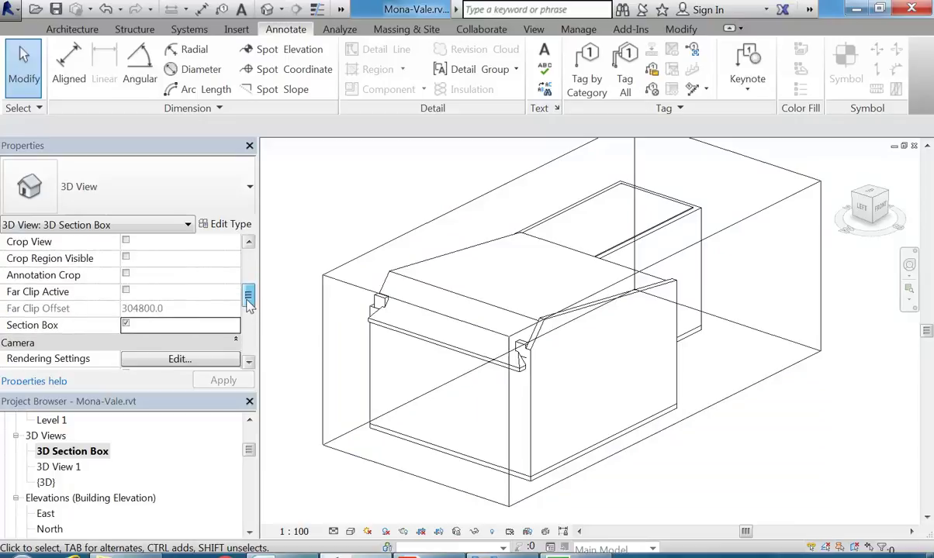
scroll(250, 298, "up", 1)
scroll(423, 225, "down", 2)
middle_click_drag(423, 225, 482, 250)
scroll(504, 260, "up", 2)
left_click(444, 266)
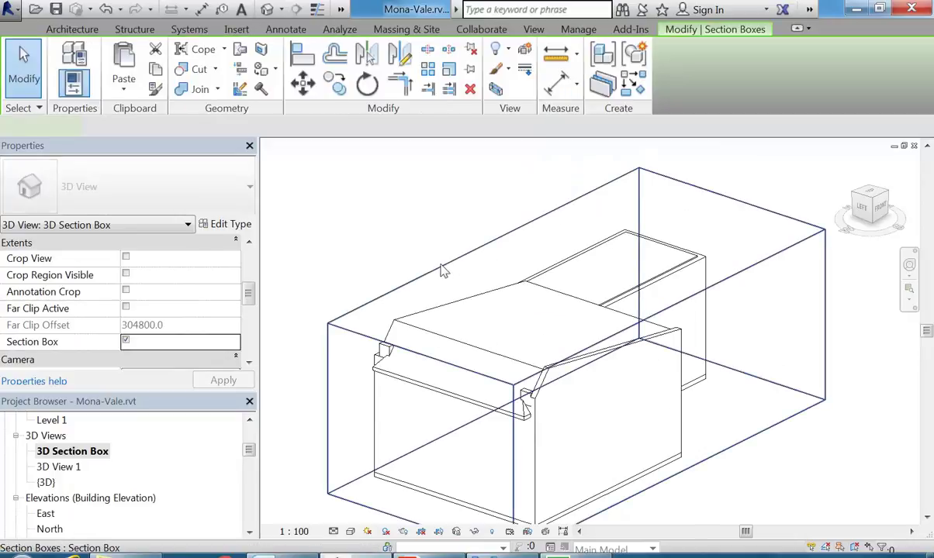
middle_click_drag(482, 396, 672, 349, "shift")
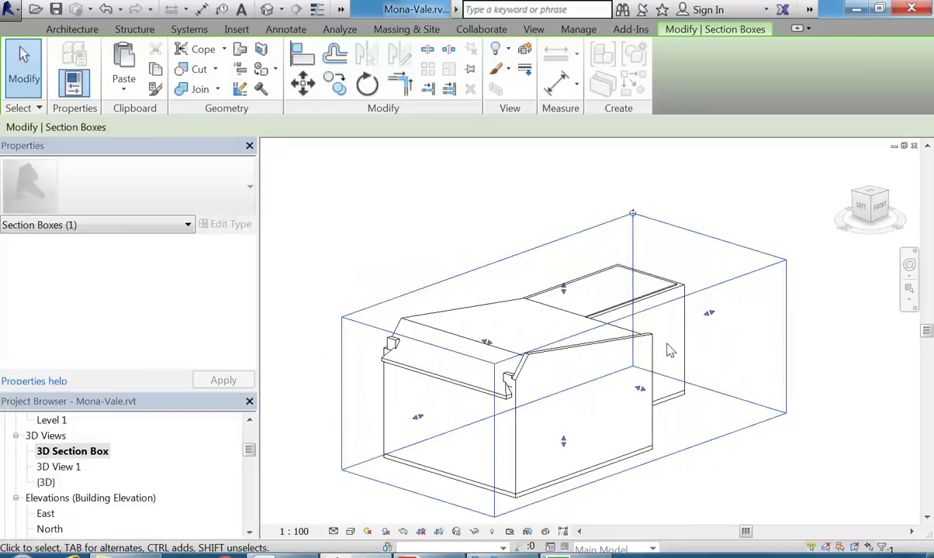
left_click(487, 253)
mouse_move(488, 252)
middle_mouse_down()
mouse_move(476, 237)
mouse_move(577, 348)
middle_mouse_up()
Step: Drag a section box face inward to reveal the building interior
left_click(487, 246)
scroll(650, 365, "up", 2)
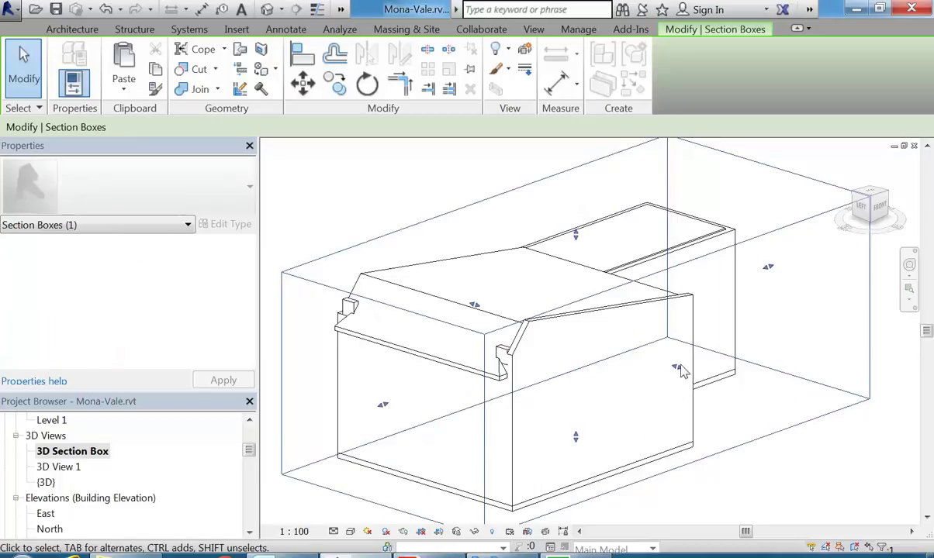
left_click_drag(678, 374, 573, 335)
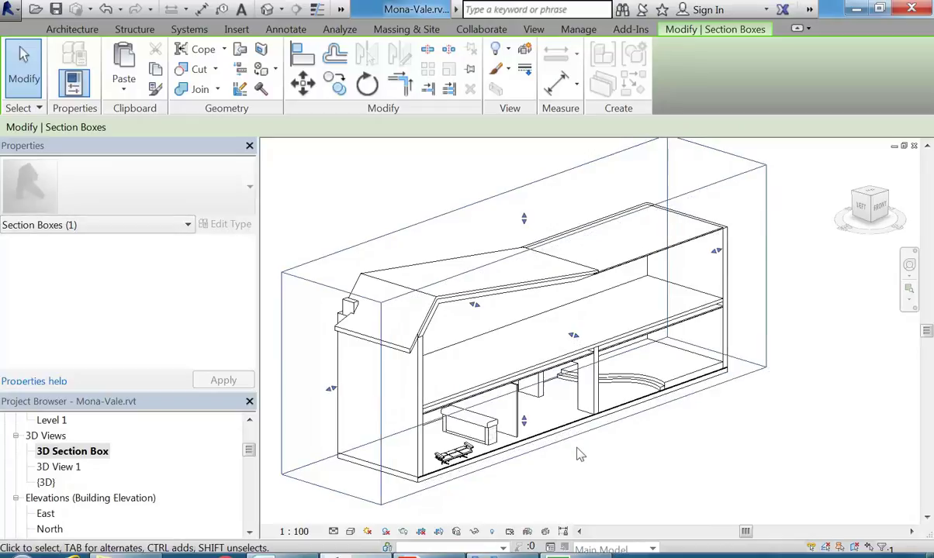
left_click(599, 481)
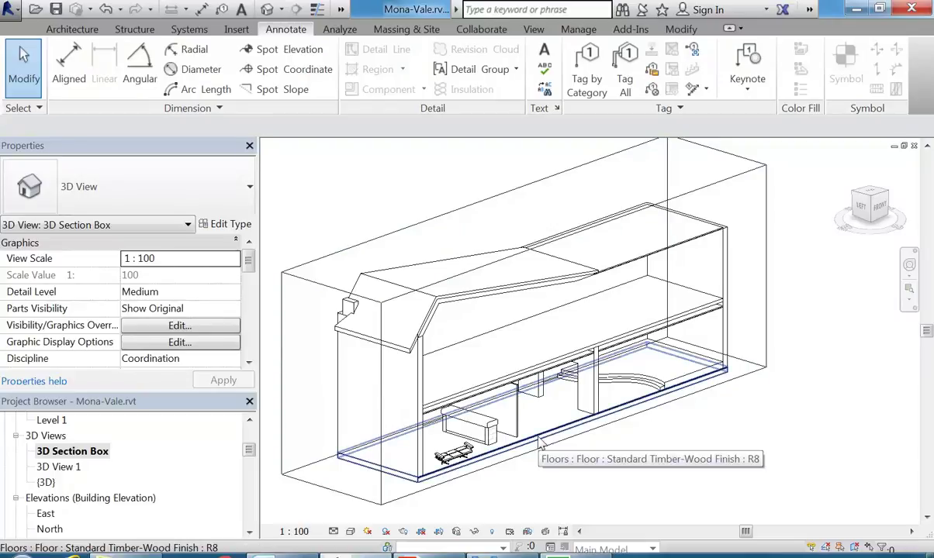
scroll(543, 443, "down", 2)
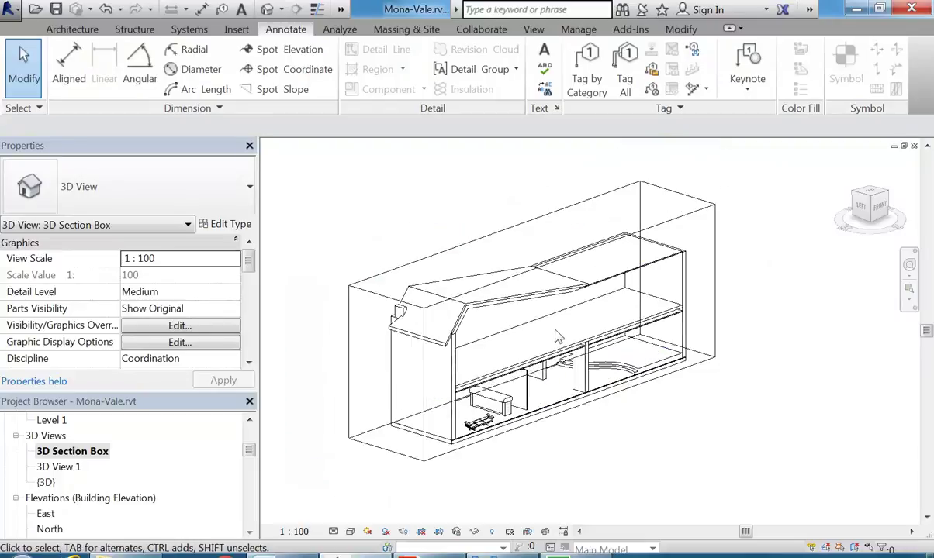
middle_click_drag(634, 467, 549, 465, "shift")
scroll(548, 466, "up", 2)
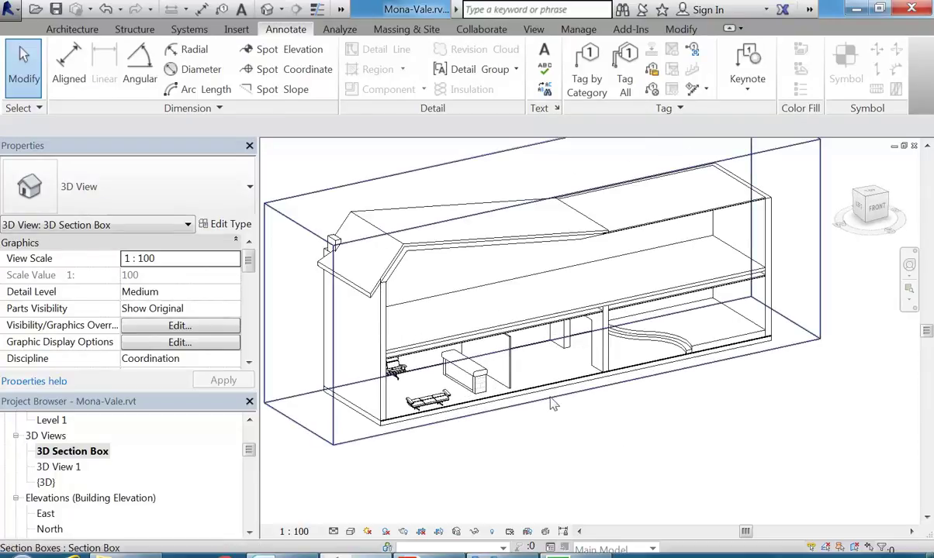
Step: Pull the box's side and far faces in to hide the building's right part
left_click(552, 396)
mouse_move(578, 293)
left_mouse_down()
mouse_move(589, 303)
mouse_move(588, 291)
mouse_move(559, 292)
mouse_move(577, 291)
left_mouse_up()
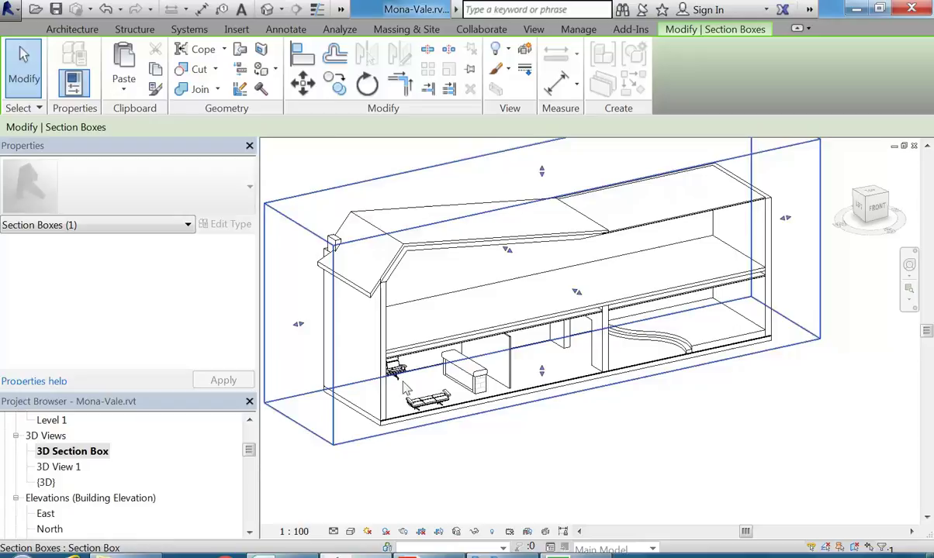
scroll(404, 388, "up", 4)
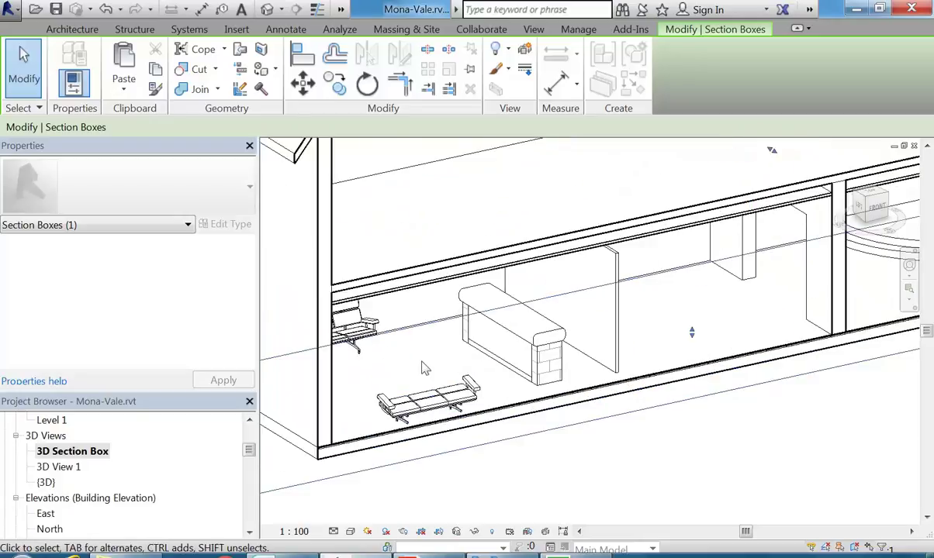
scroll(422, 369, "down", 3)
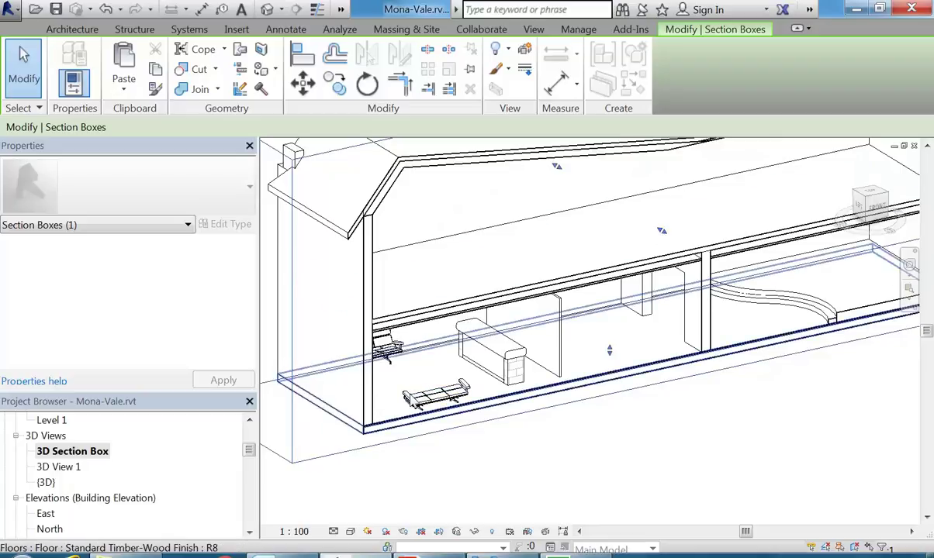
scroll(419, 400, "up", 3)
scroll(508, 368, "down", 4)
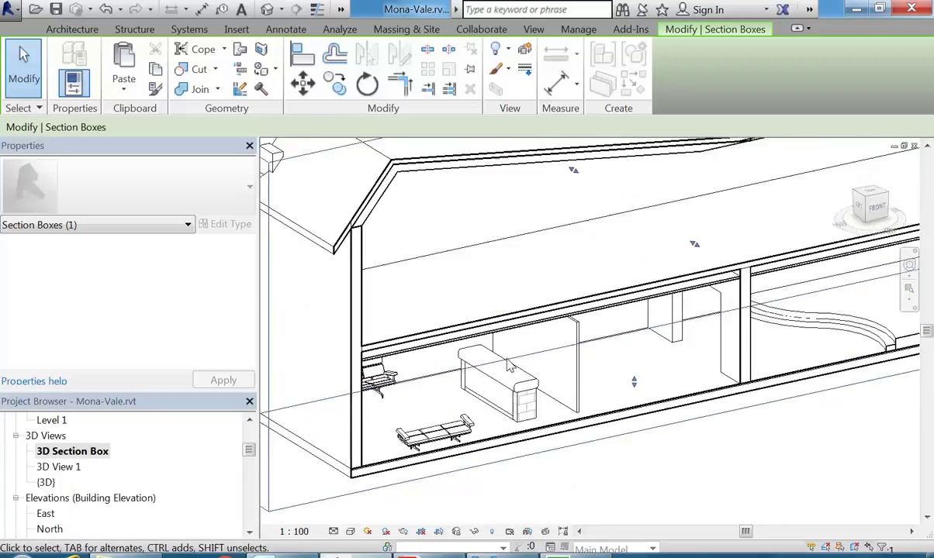
left_click_drag(691, 245, 704, 254)
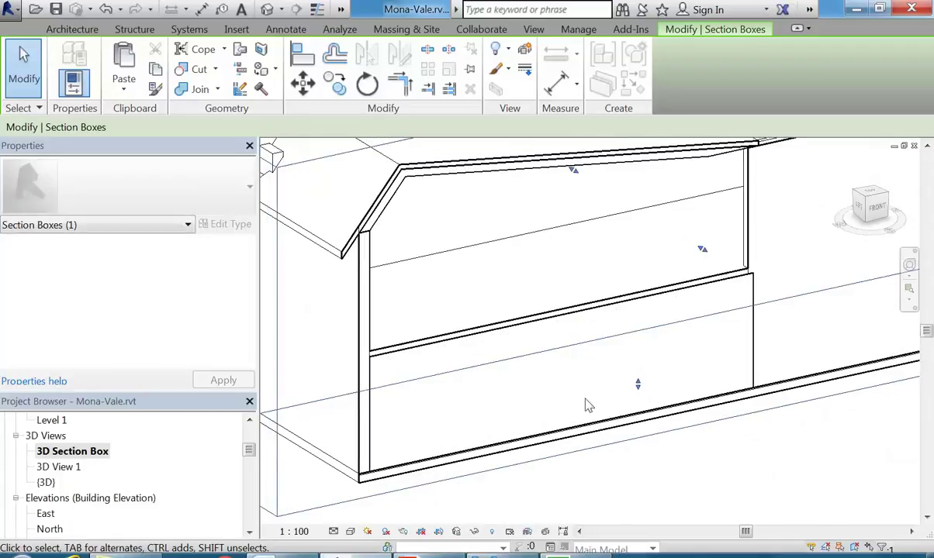
Step: Hide the front Generic 300mm ground-floor wall with Hide in View > Elements
key("Escape")
middle_click_drag(546, 367, 575, 365)
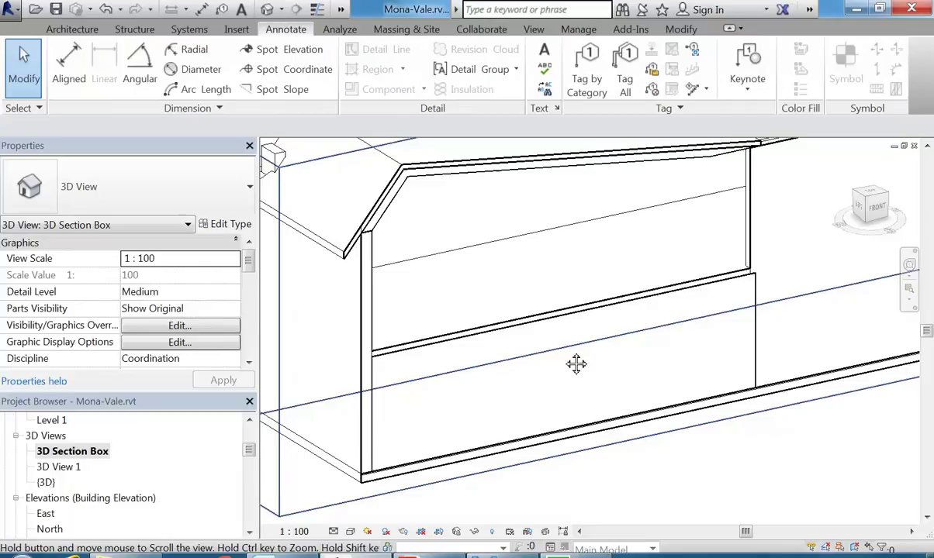
scroll(563, 339, "up", 3)
scroll(544, 320, "down", 1)
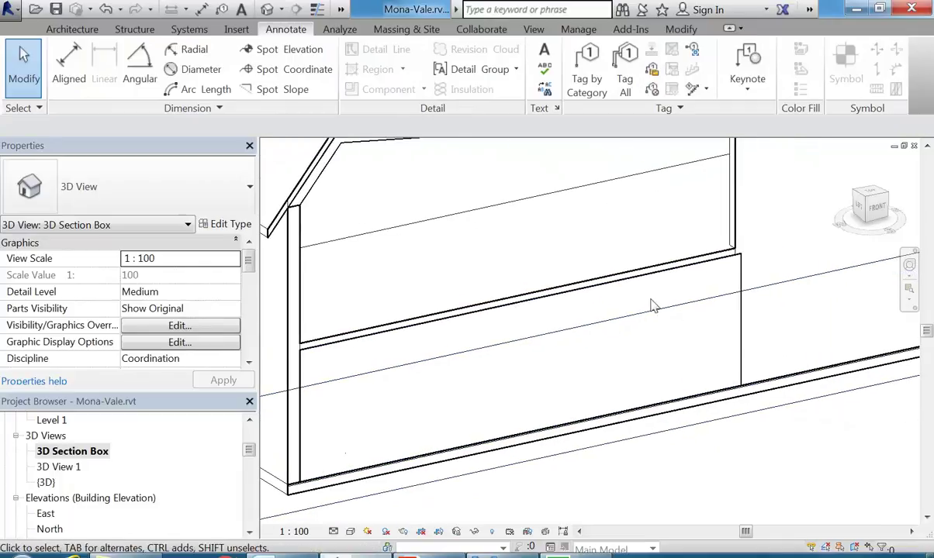
left_click(671, 346)
scroll(580, 336, "down", 2)
middle_click_drag(580, 336, 609, 365)
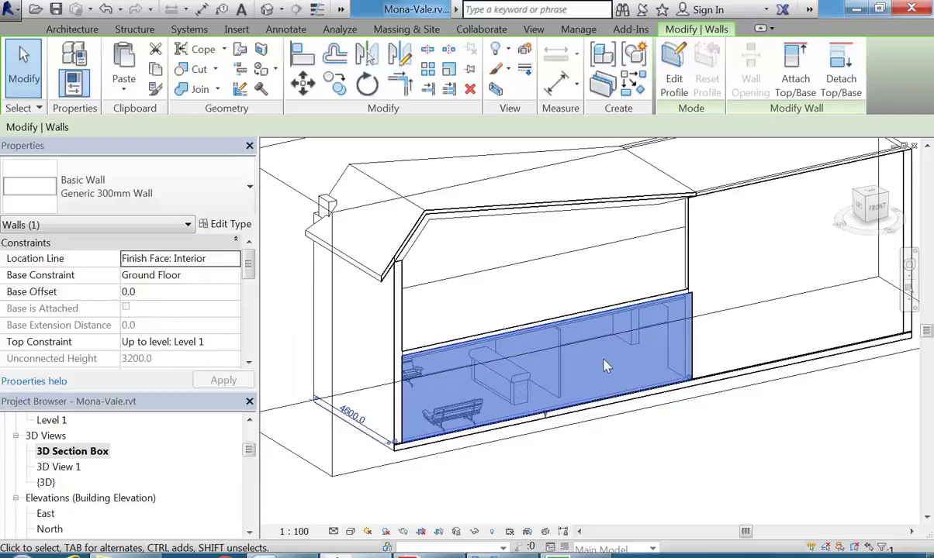
right_click(606, 366)
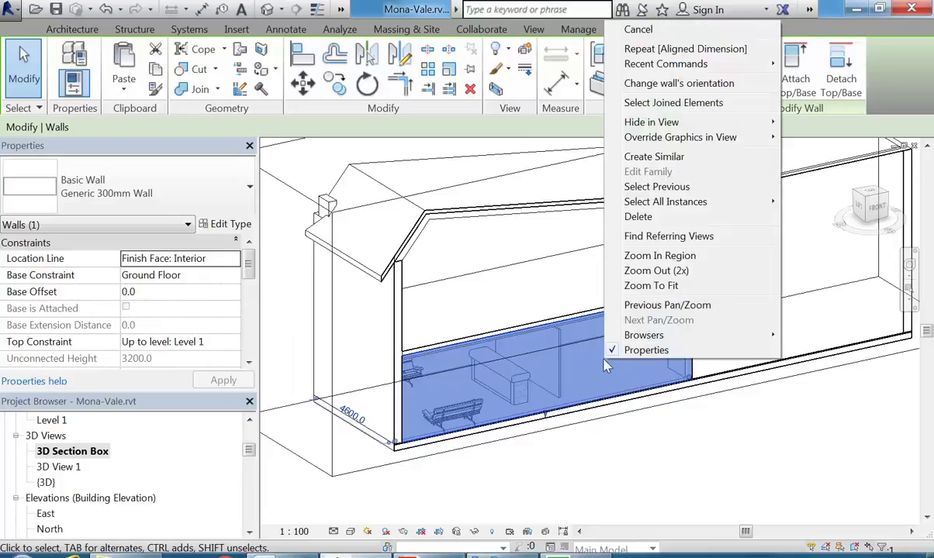
mouse_move(680, 122)
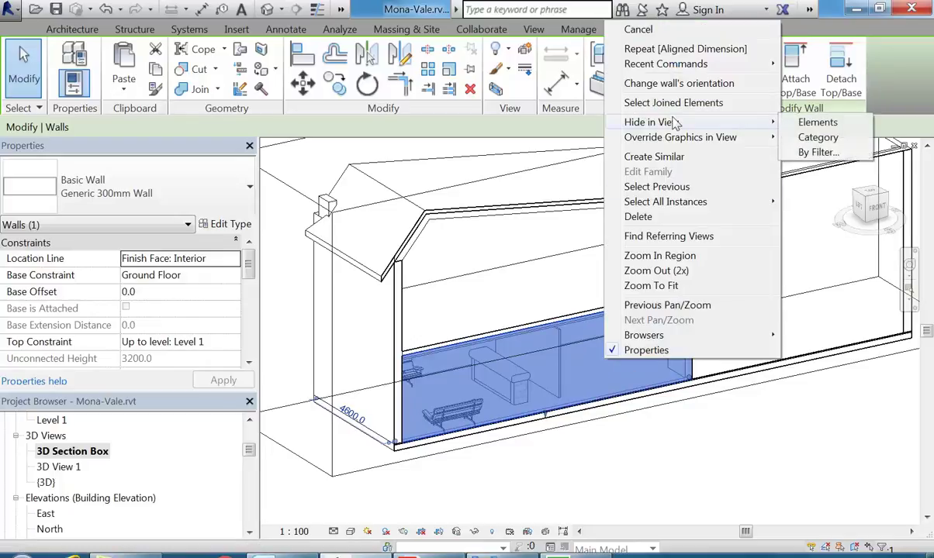
left_click(818, 122)
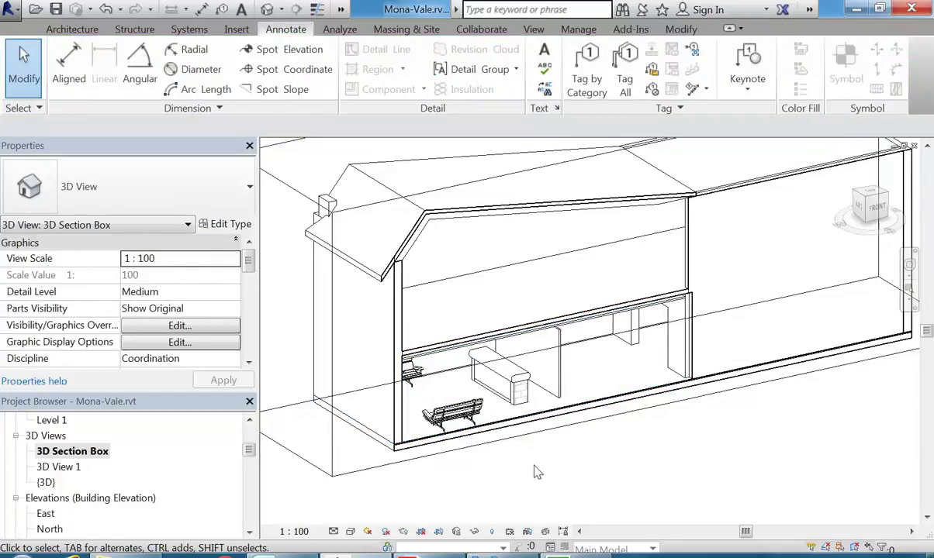
middle_click_drag(533, 473, 515, 479, "shift")
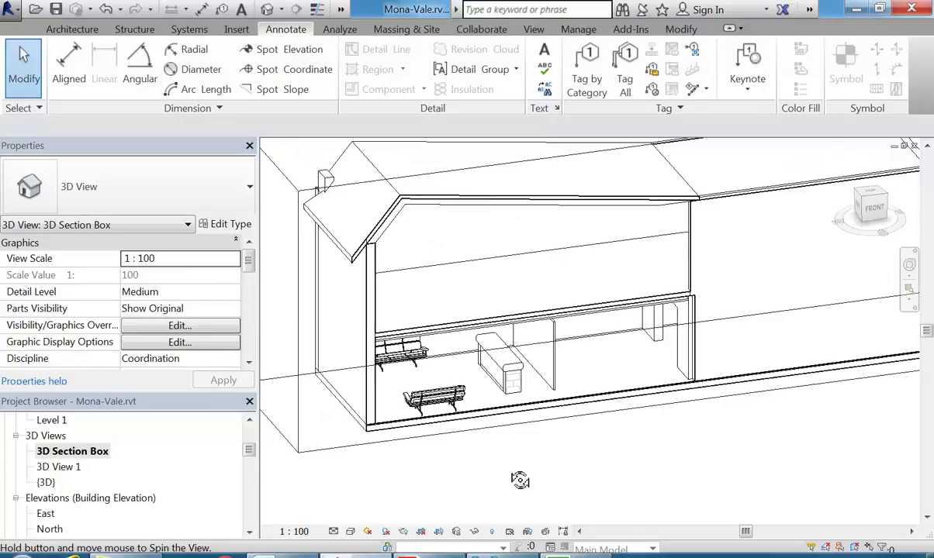
Step: Hide the section box outline in this view, then reframe the cut-open building
left_click(475, 436)
scroll(497, 478, "down", 4)
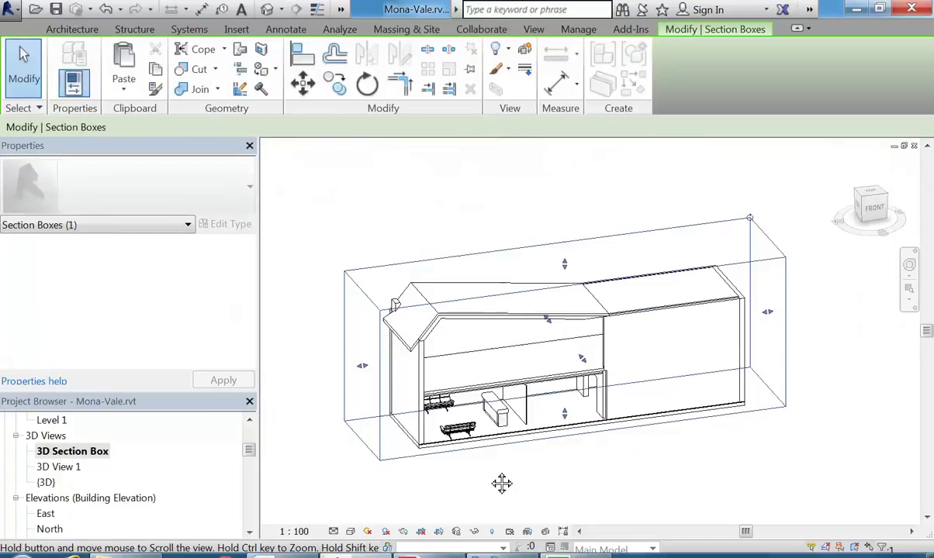
right_click(471, 444)
mouse_move(528, 212)
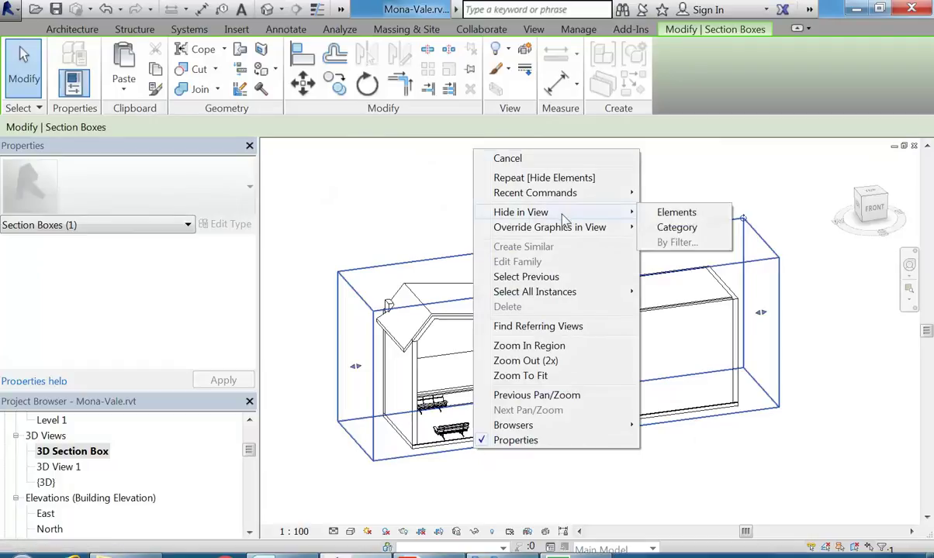
left_click(675, 213)
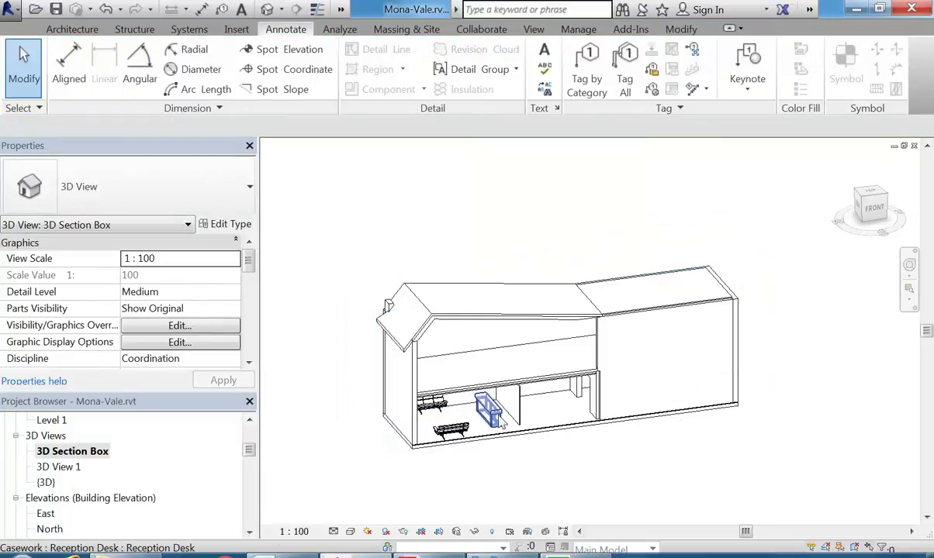
mouse_move(589, 440)
middle_mouse_down("shift")
mouse_move(433, 338)
mouse_move(471, 409)
mouse_move(588, 450)
middle_mouse_up("shift")
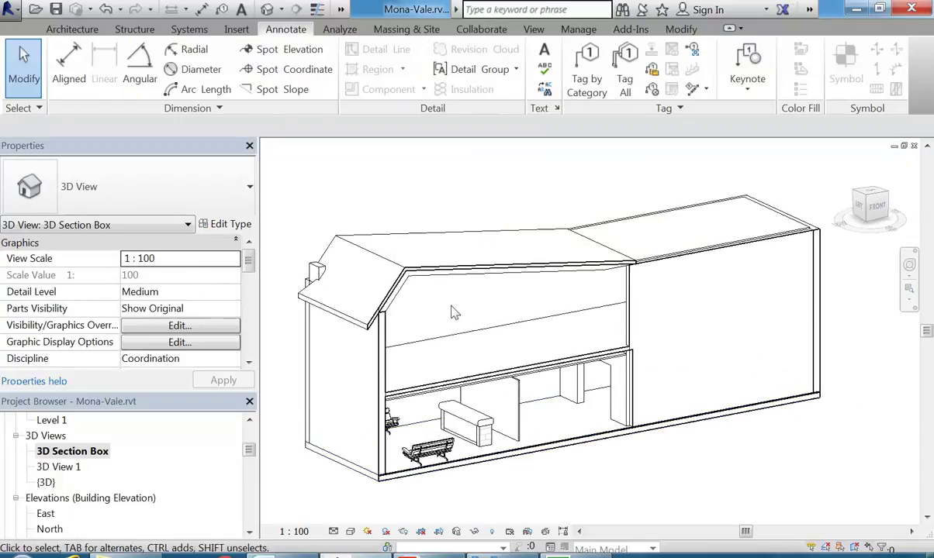
scroll(457, 320, "up", 3)
scroll(457, 321, "down", 1)
middle_click_drag(457, 320, 455, 293)
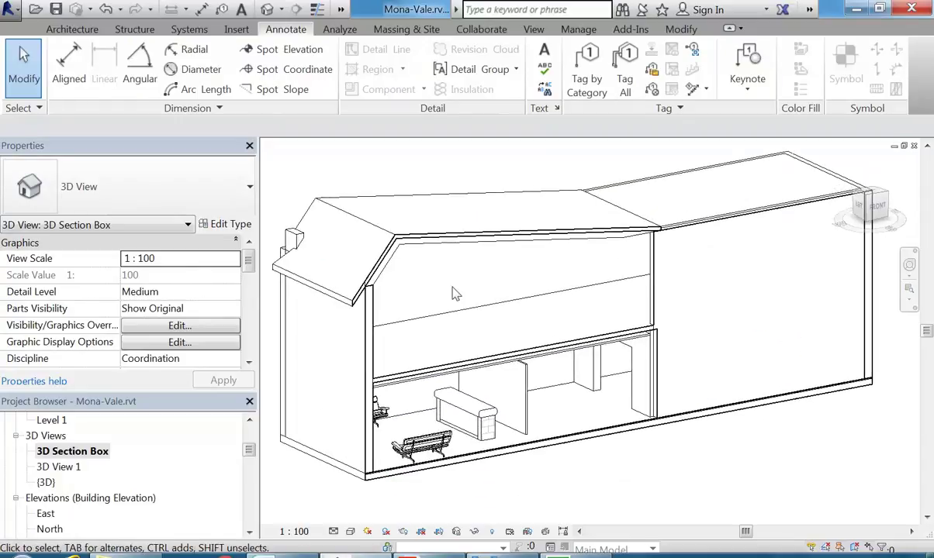
Step: Turn on Reveal Hidden Elements and orbit so the hidden section box is visible
left_click(493, 533)
scroll(496, 400, "down", 2)
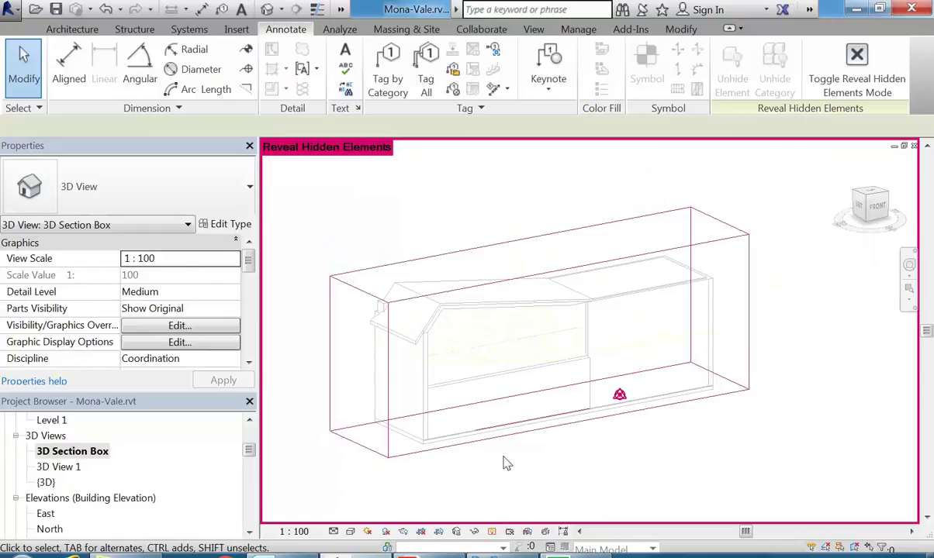
scroll(504, 463, "up", 5)
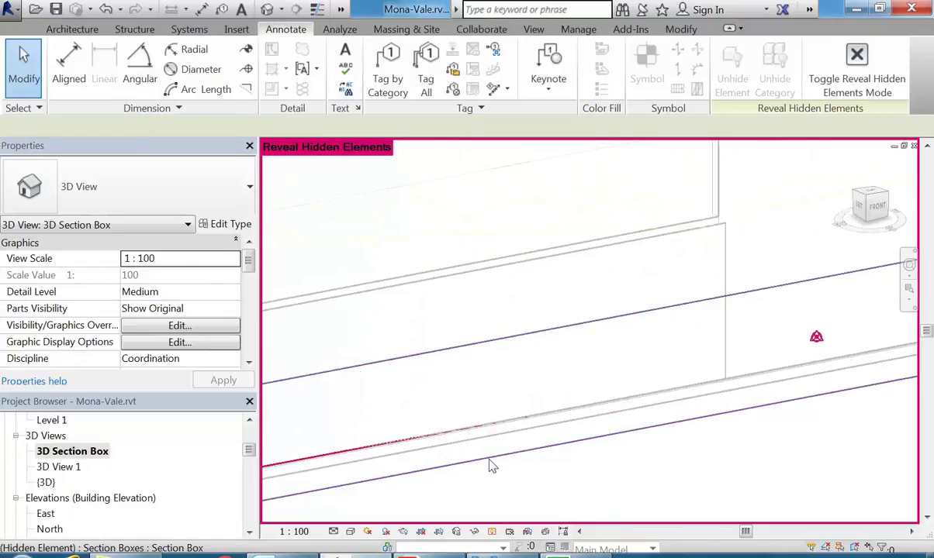
scroll(504, 435, "down", 2)
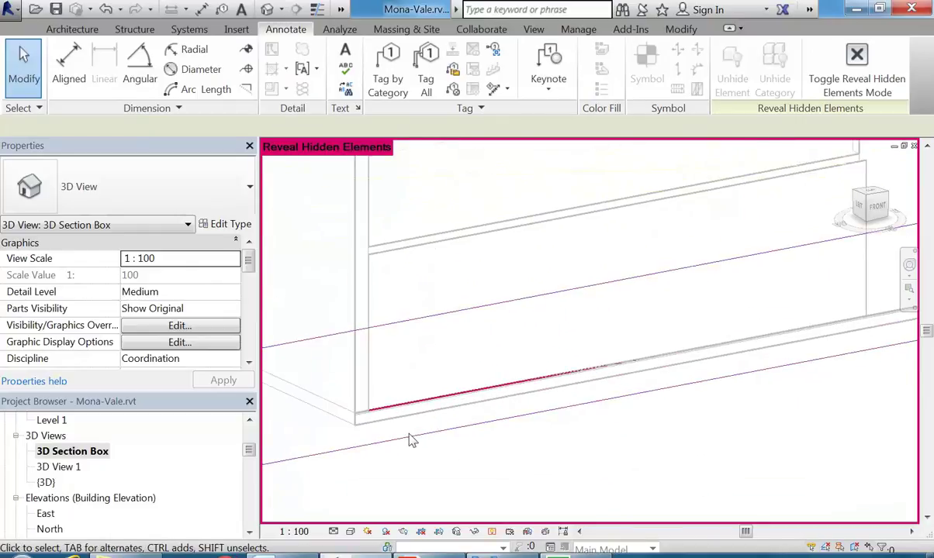
scroll(455, 429, "down", 2)
scroll(427, 350, "down", 2)
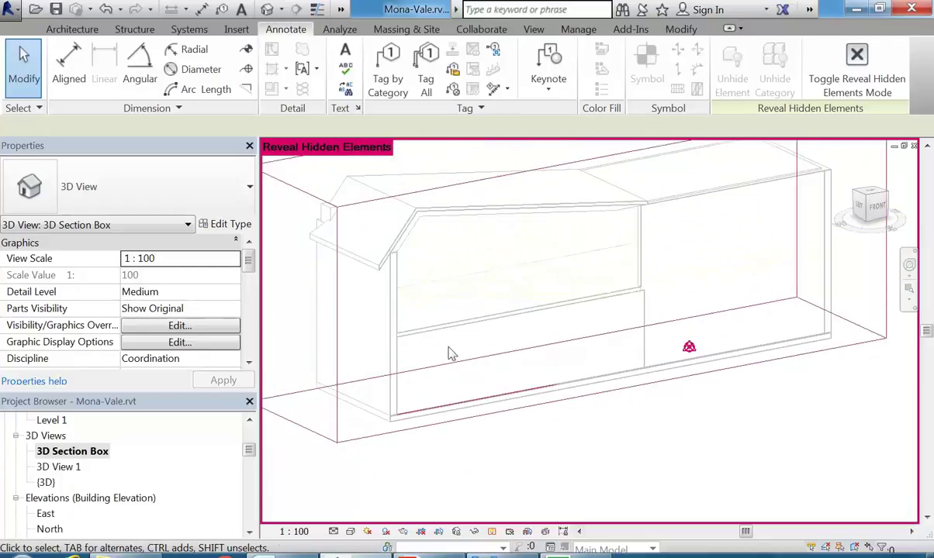
middle_click_drag(453, 354, 594, 204, "shift")
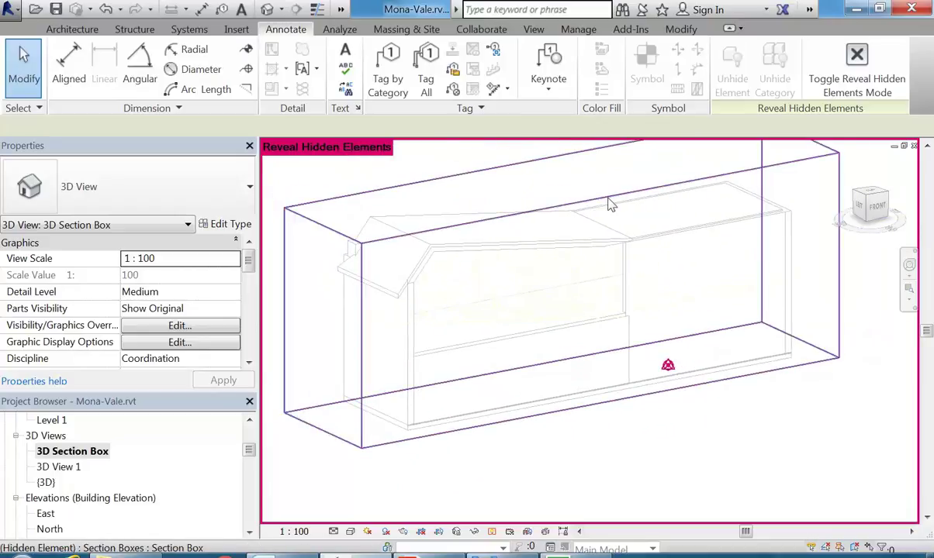
Step: Select the hidden section box and make a first adjustment to its top height
left_click(610, 204)
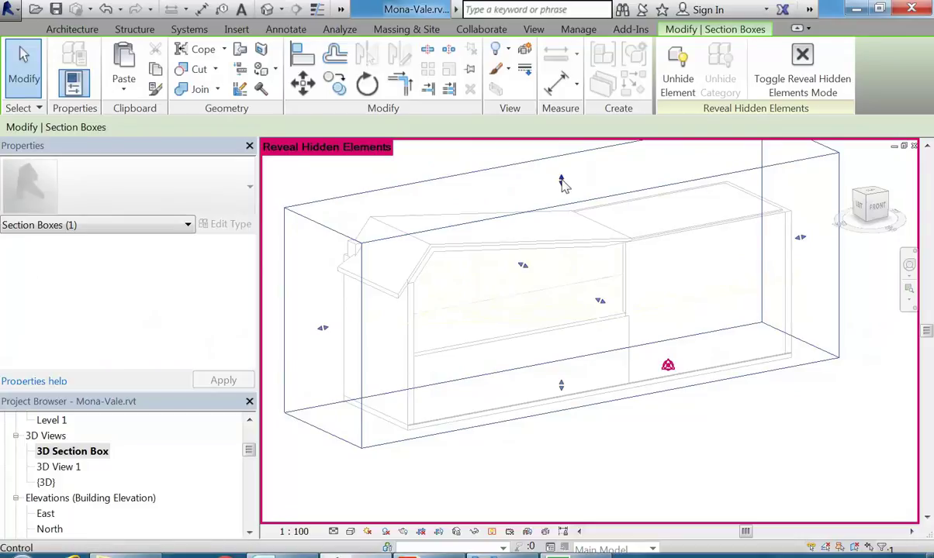
left_click_drag(561, 180, 588, 248)
scroll(537, 333, "up", 3)
scroll(588, 270, "down", 3)
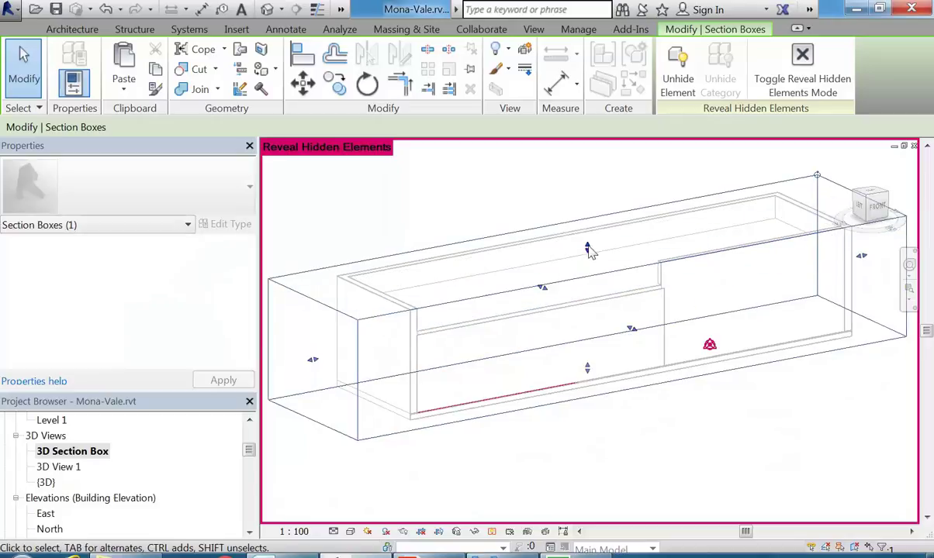
key("Escape")
left_click(515, 224)
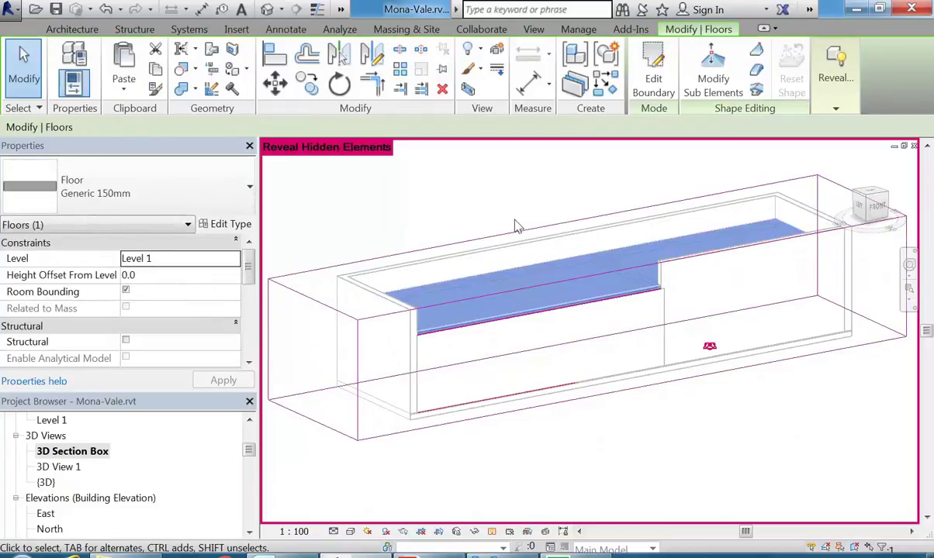
key("Escape")
left_click(512, 237)
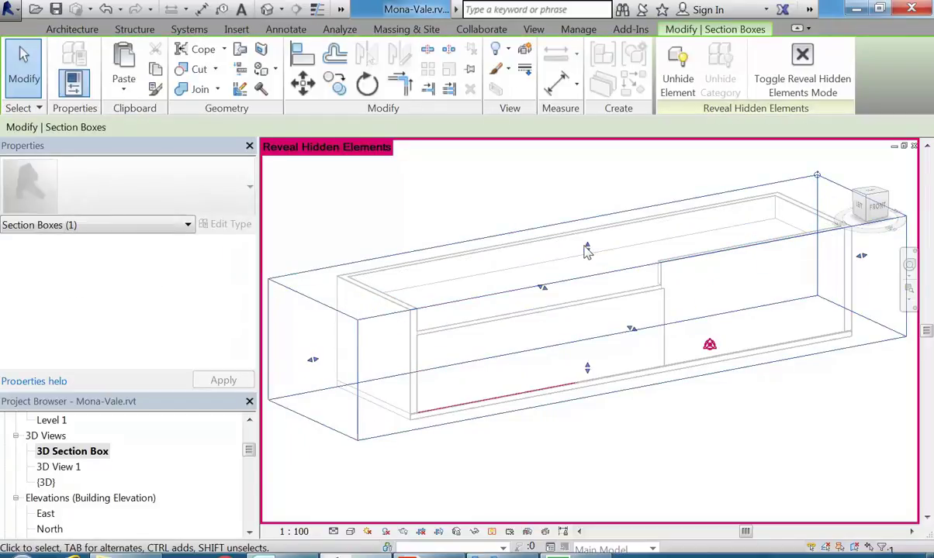
key("Escape")
left_click(546, 233)
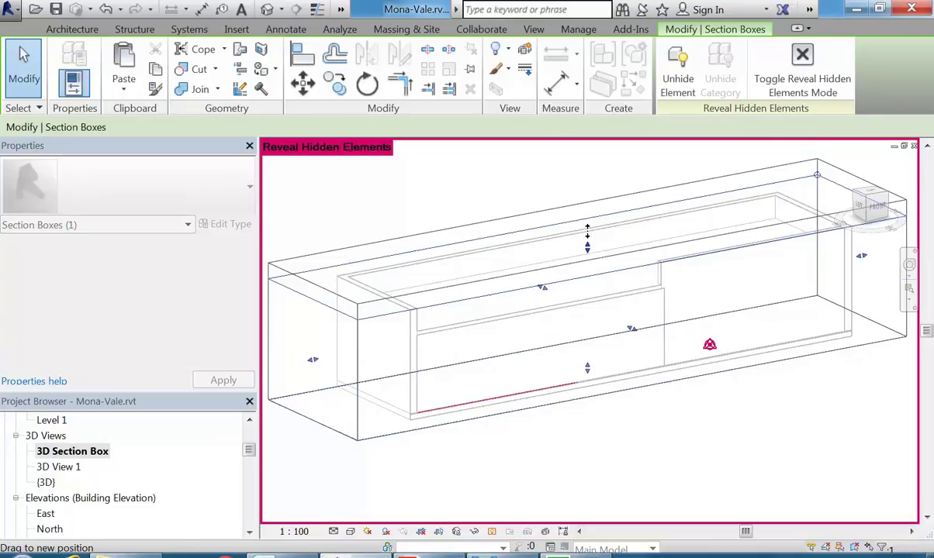
Step: Drag the section box's top face down below the roof, then deselect it
middle_click_drag(588, 250, 567, 295)
key("Escape")
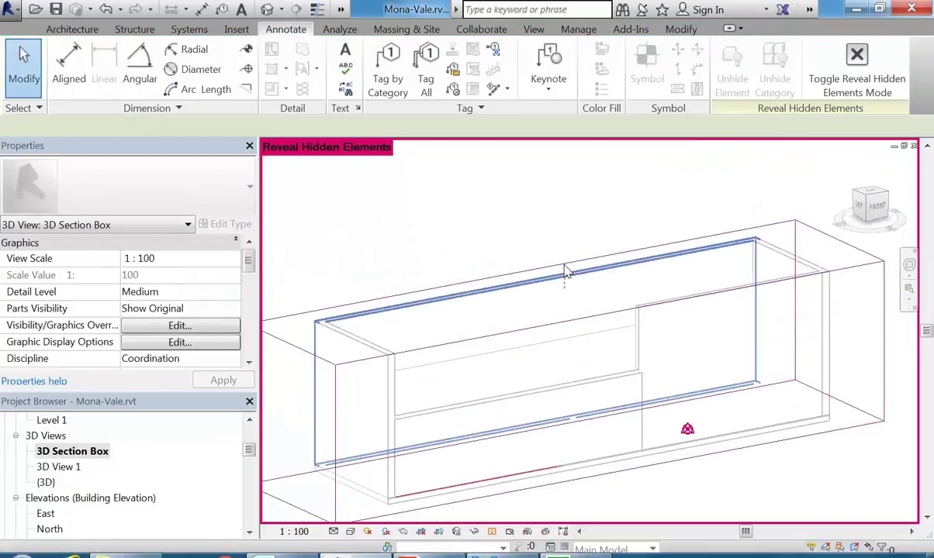
left_click(537, 273)
key("Escape")
left_click(539, 277)
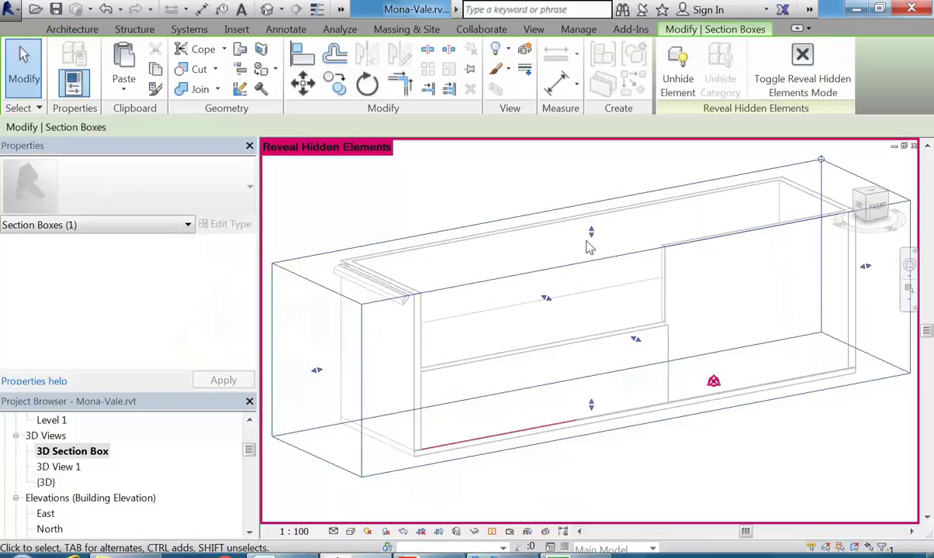
left_click_drag(591, 232, 592, 273)
mouse_move(550, 312)
middle_mouse_down("shift")
mouse_move(592, 343)
mouse_move(559, 312)
middle_mouse_up("shift")
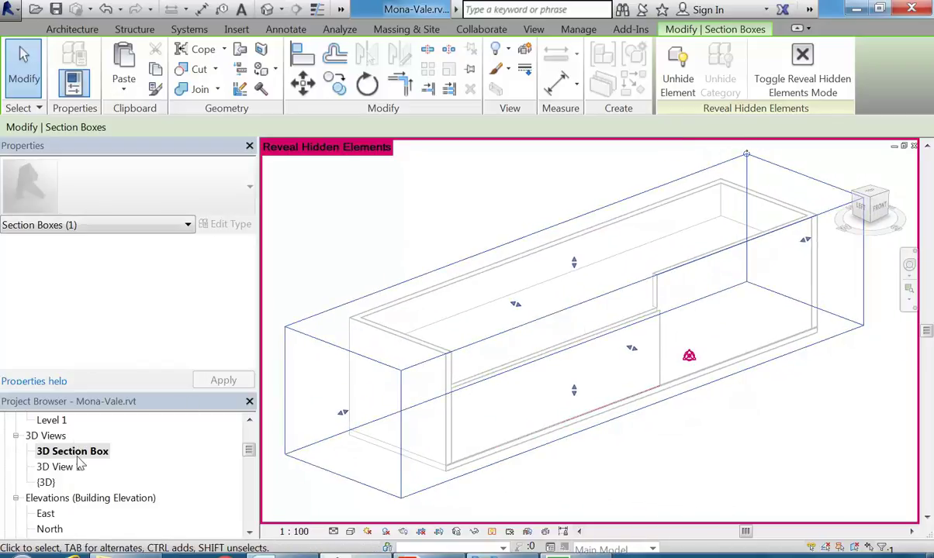
scroll(486, 250, "up", 3)
scroll(486, 250, "down", 5)
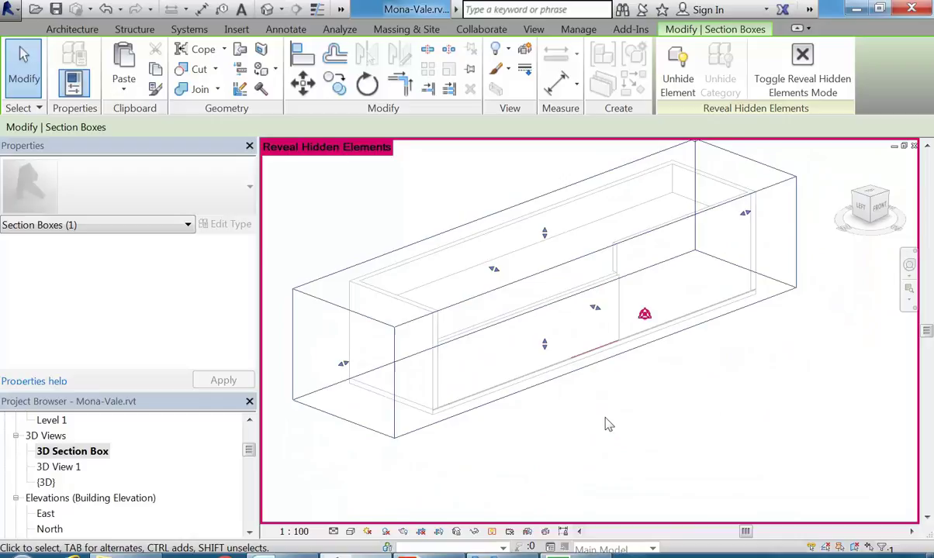
left_click(607, 412)
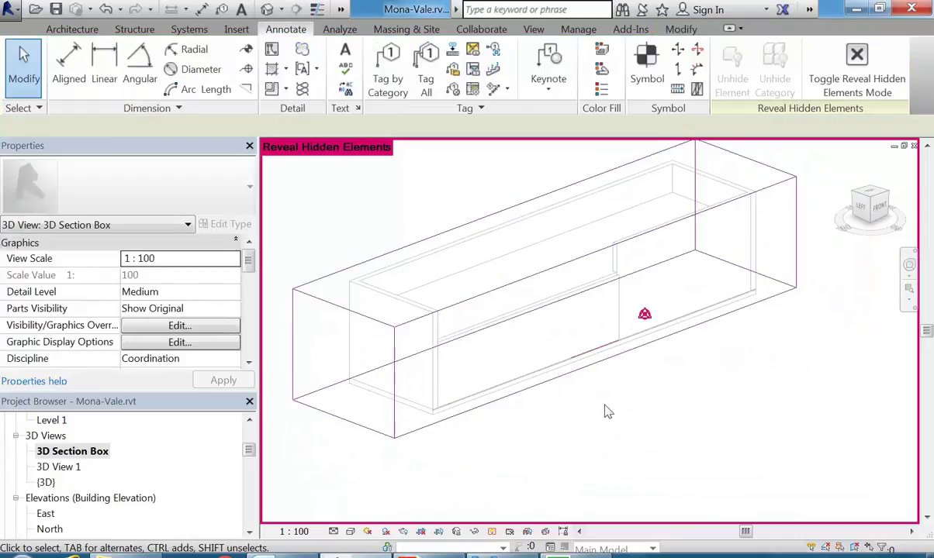
Step: Toggle Reveal Hidden Elements back on and select the hidden section box
left_click(475, 532)
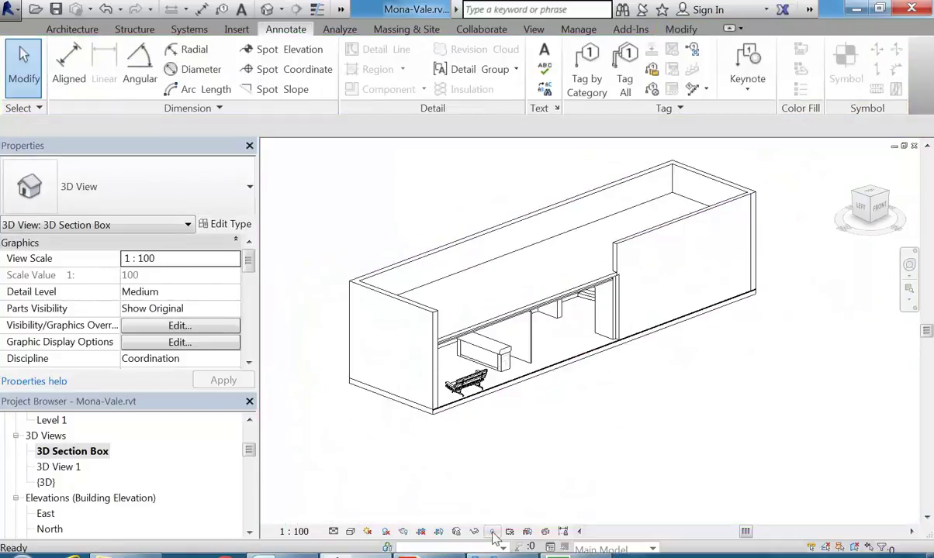
scroll(520, 265, "up", 2)
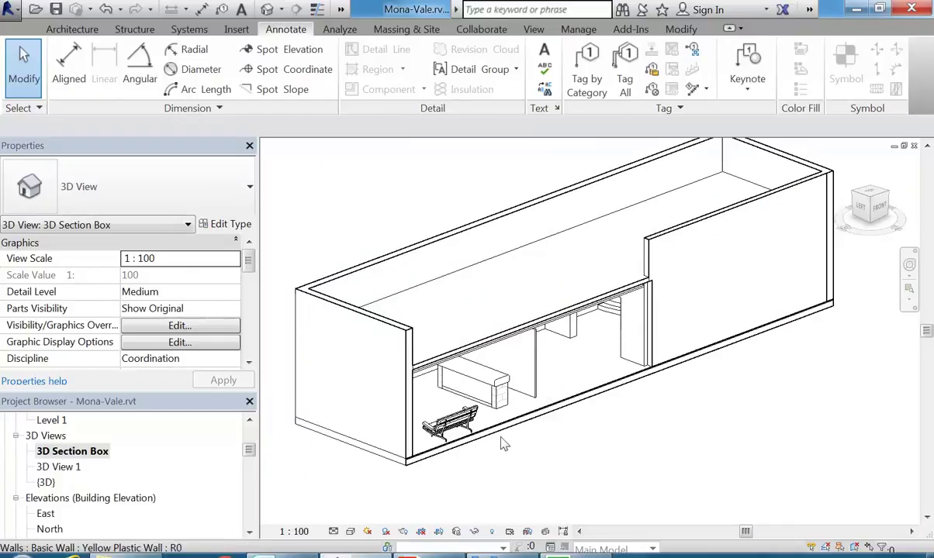
left_click(474, 532)
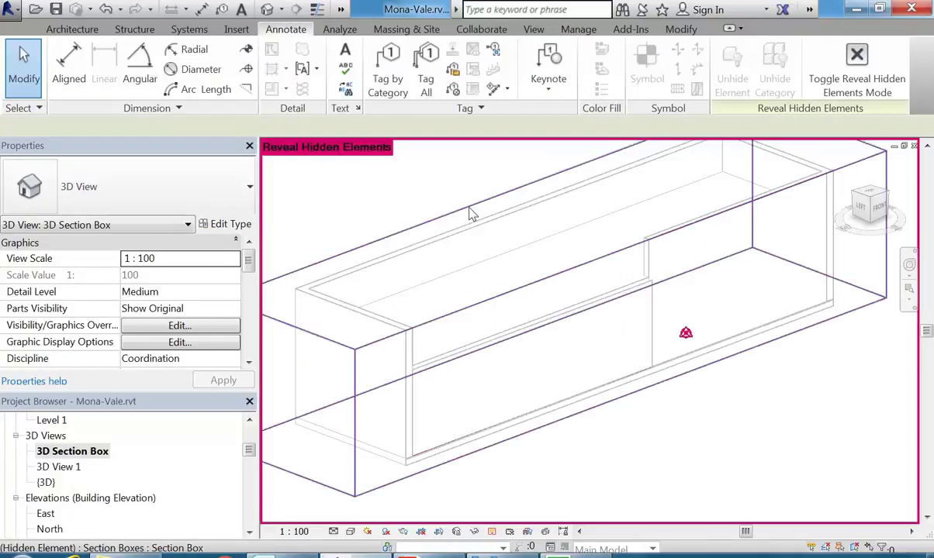
left_click(469, 214)
mouse_move(548, 253)
left_mouse_down()
mouse_move(543, 267)
mouse_move(549, 243)
left_mouse_up()
Step: Frame the whole section box and unhide it with Unhide Element
scroll(606, 298, "up", 4)
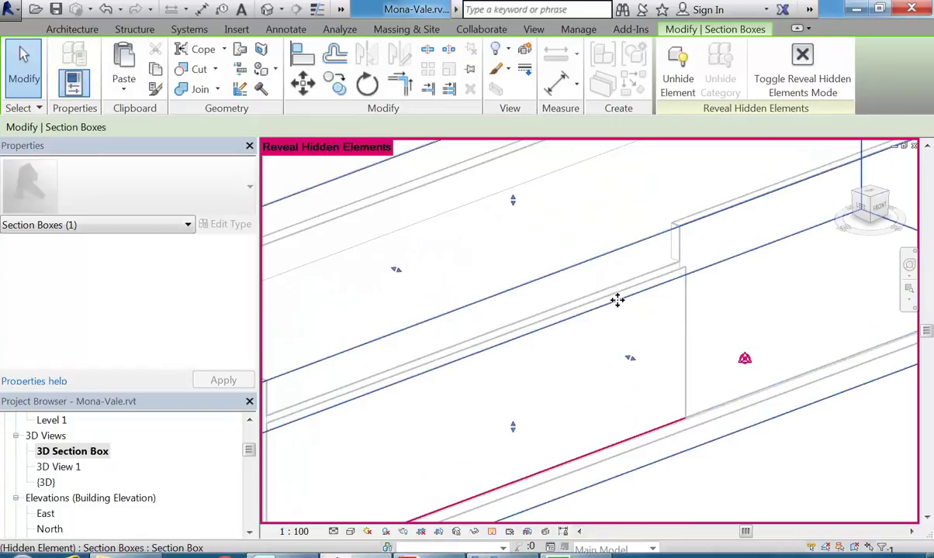
middle_click_drag(611, 306, 603, 282)
scroll(587, 356, "up", 2)
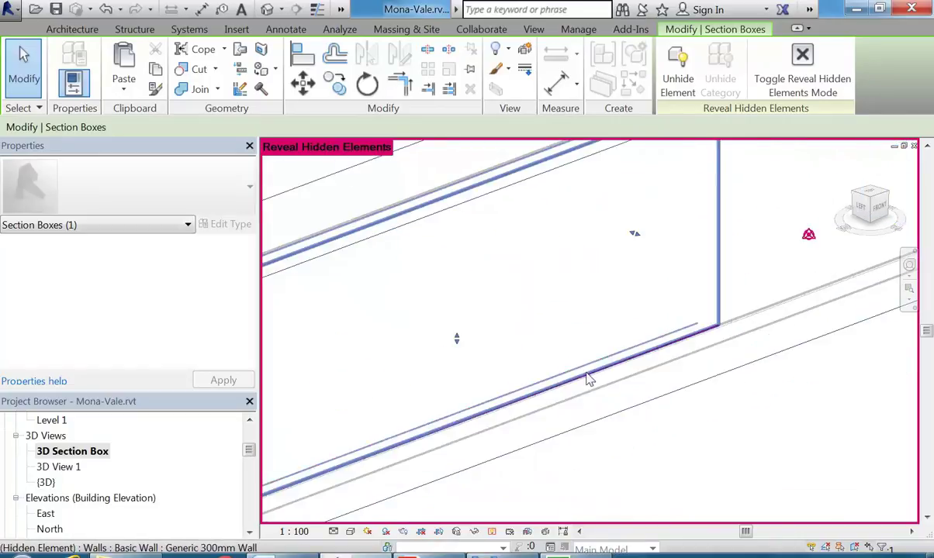
scroll(464, 355, "down", 5)
middle_click_drag(485, 367, 499, 427)
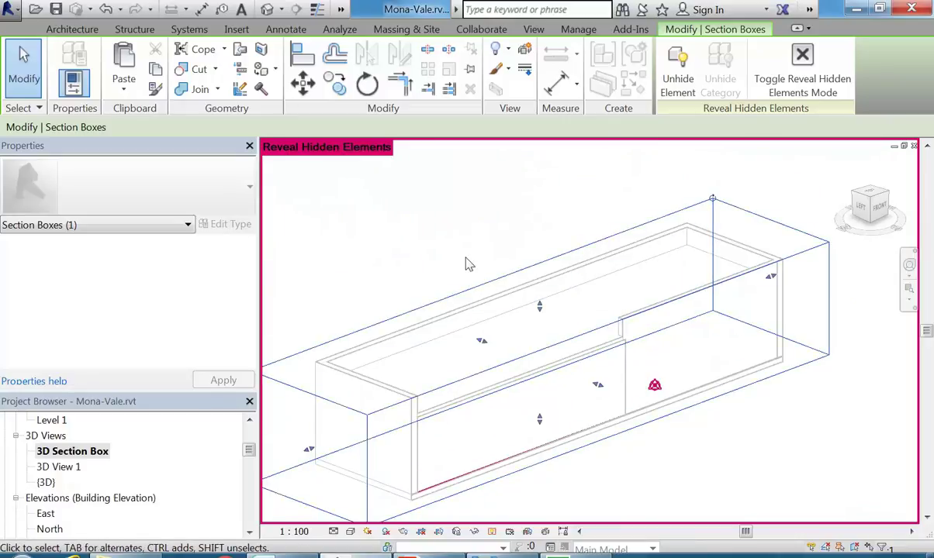
middle_click_drag(467, 264, 477, 215)
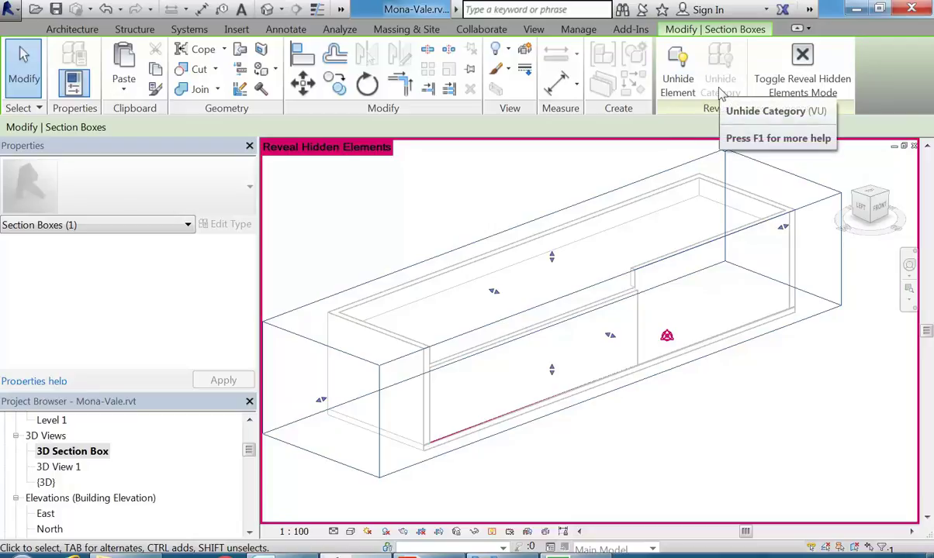
left_click(671, 84)
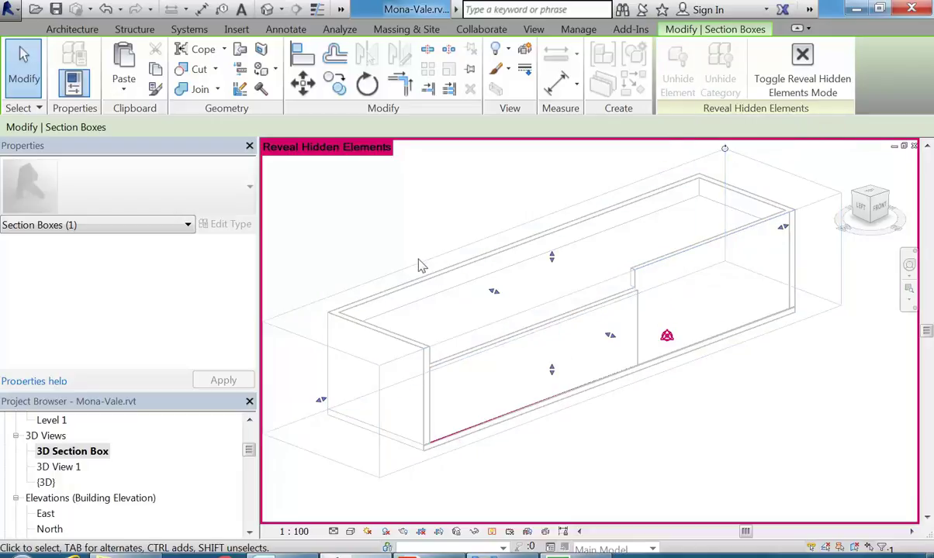
Step: Turn off Reveal Hidden Elements and lower the section box top to cut the walls
left_click(422, 225)
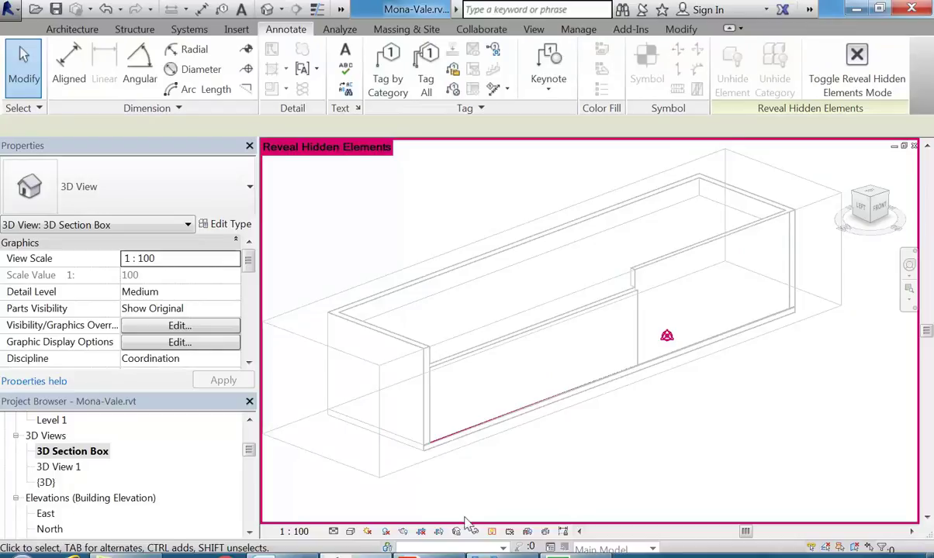
left_click(491, 532)
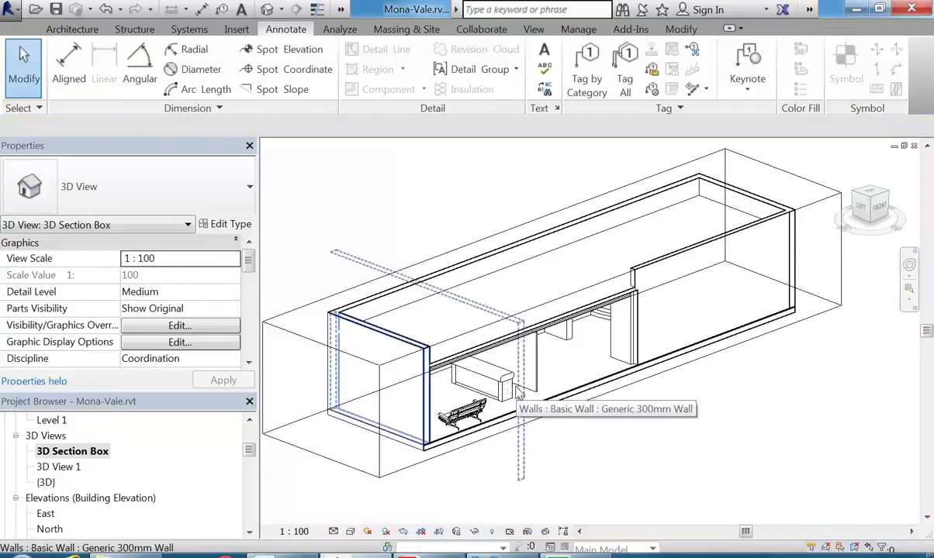
left_click(476, 247)
scroll(504, 265, "up", 4)
left_click_drag(590, 265, 575, 308)
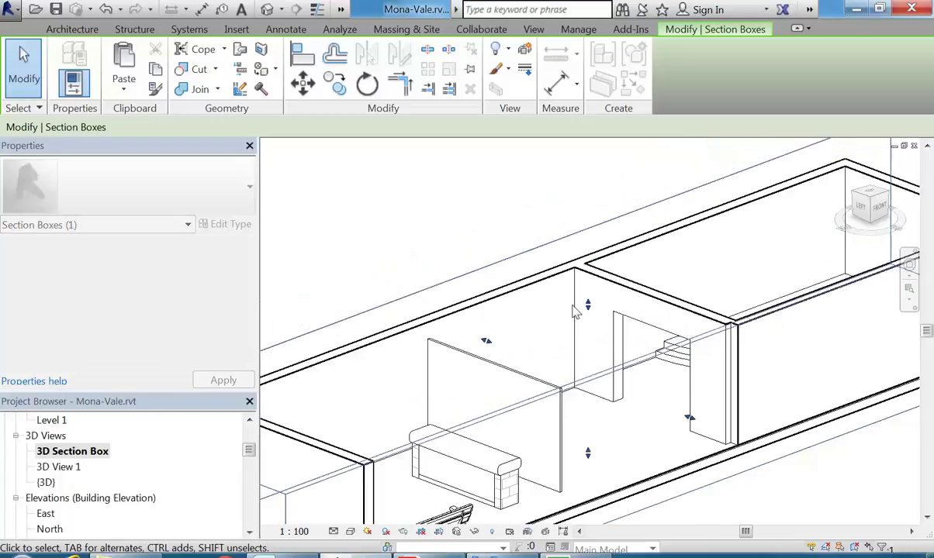
mouse_move(563, 334)
middle_mouse_down("shift")
mouse_move(553, 276)
mouse_move(550, 290)
middle_mouse_up("shift")
scroll(538, 285, "up", 2)
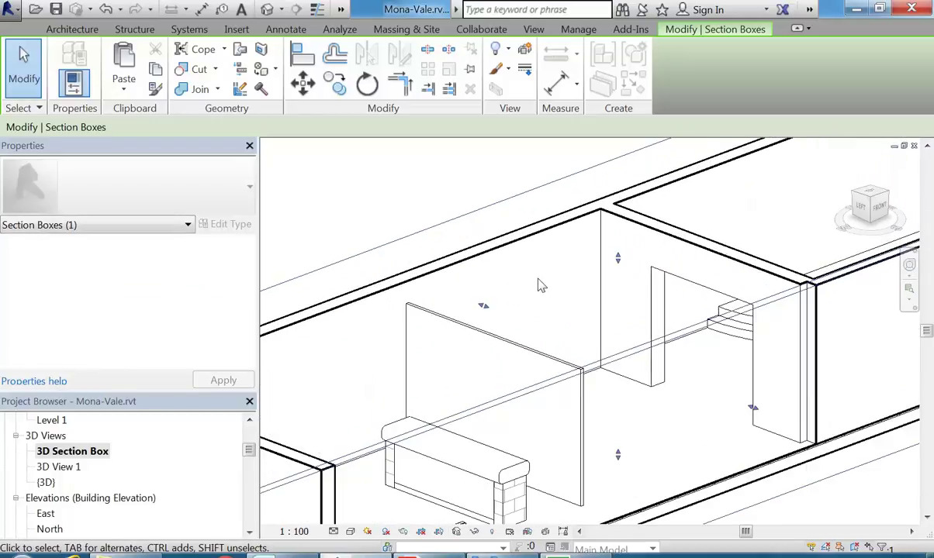
left_click(540, 285)
Step: Reselect the section box by its edge and nudge its top to recut the walls
scroll(540, 285, "down", 3)
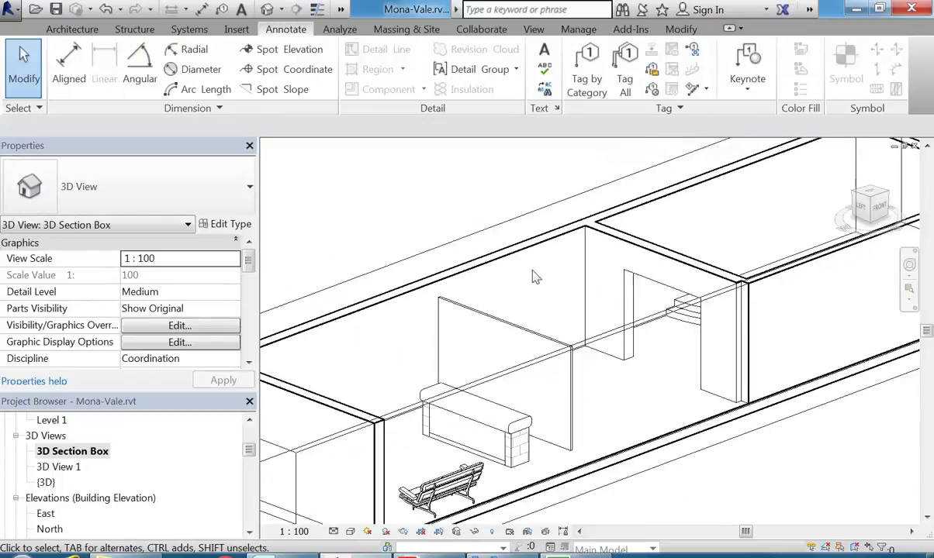
left_click(442, 254)
left_click(600, 256)
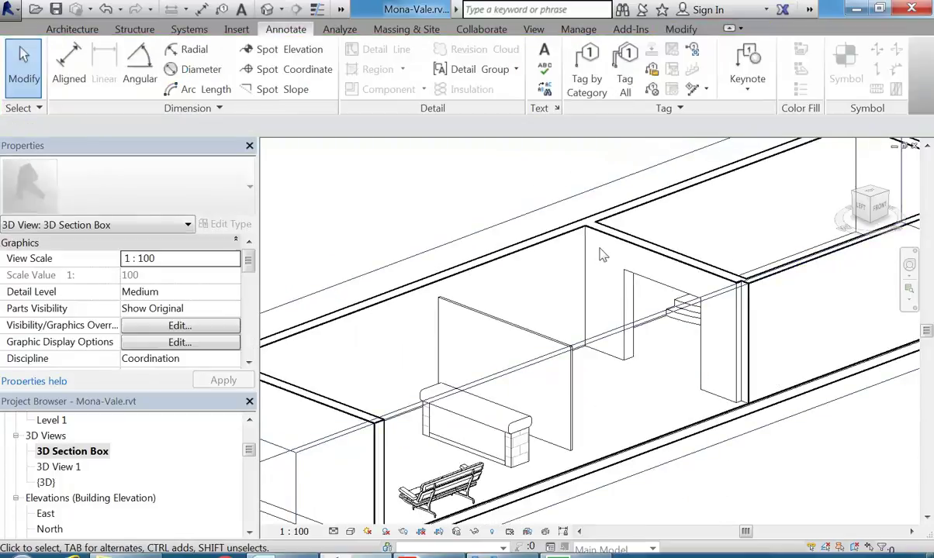
left_click(475, 240)
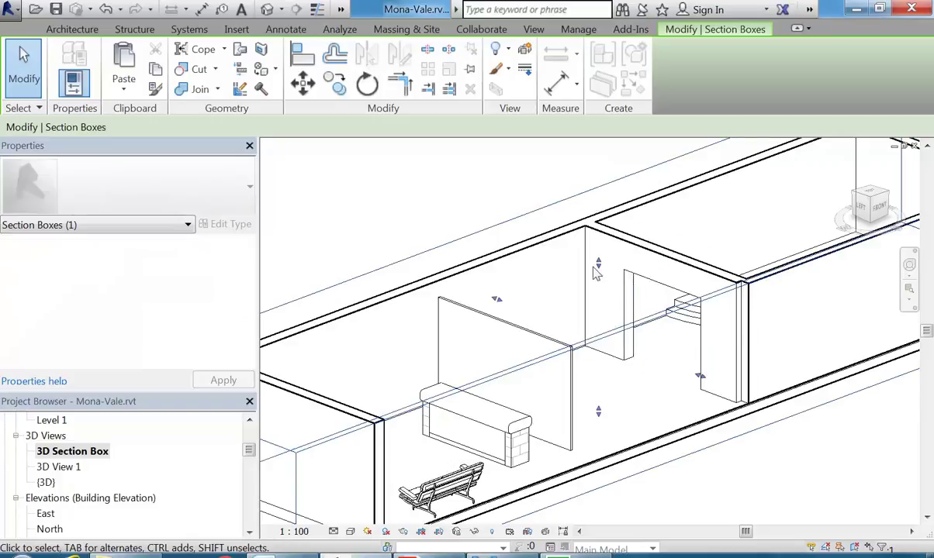
left_click_drag(598, 264, 599, 260)
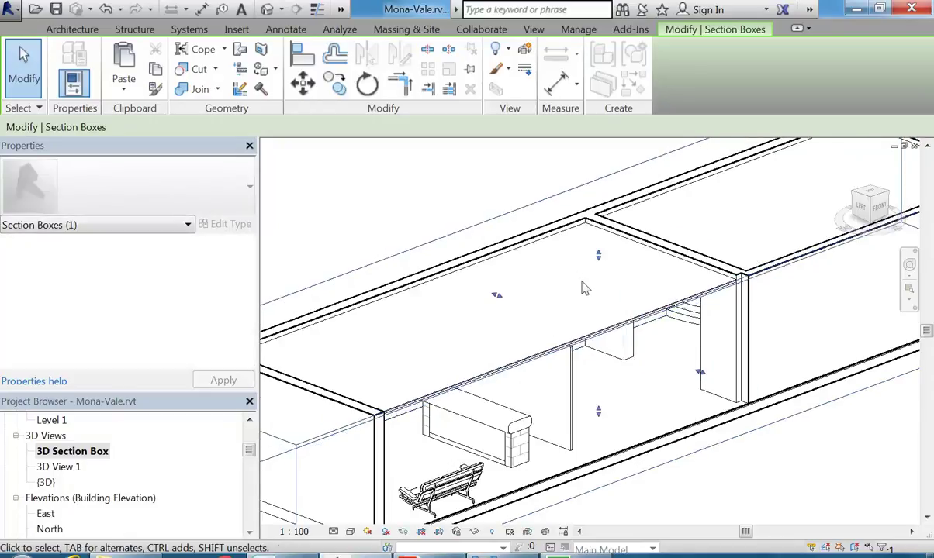
scroll(698, 336, "down", 1)
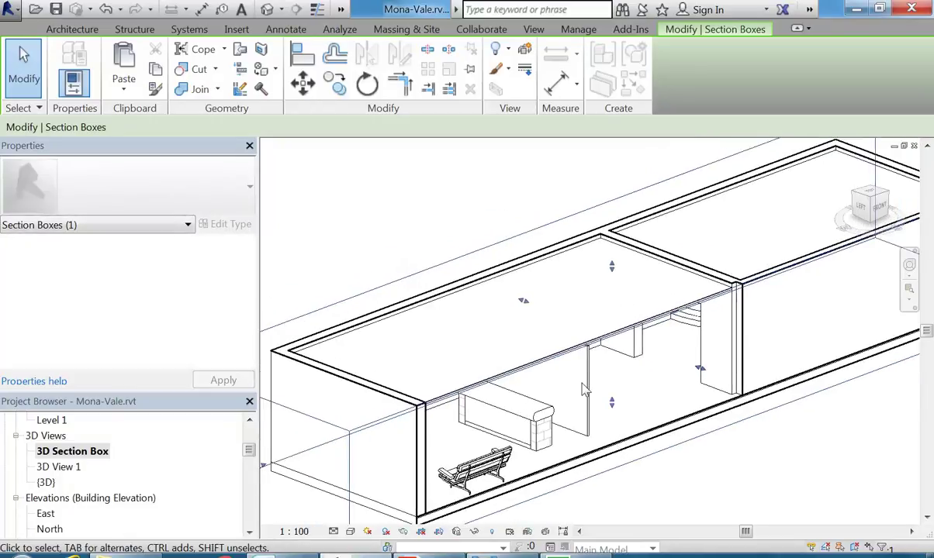
Step: Hide the section box with Hide in View > Elements and orbit slightly
left_click(494, 532)
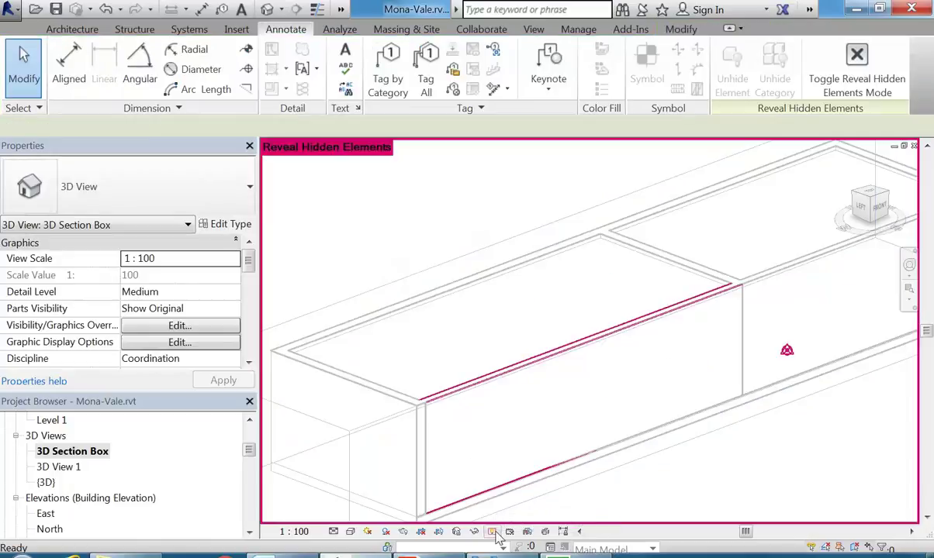
left_click(493, 532)
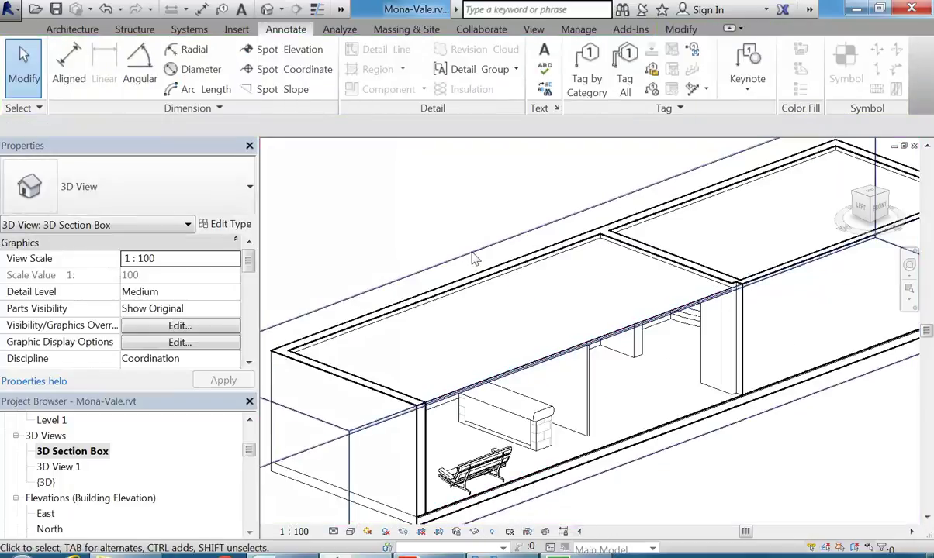
left_click(472, 253)
scroll(463, 241, "down", 2)
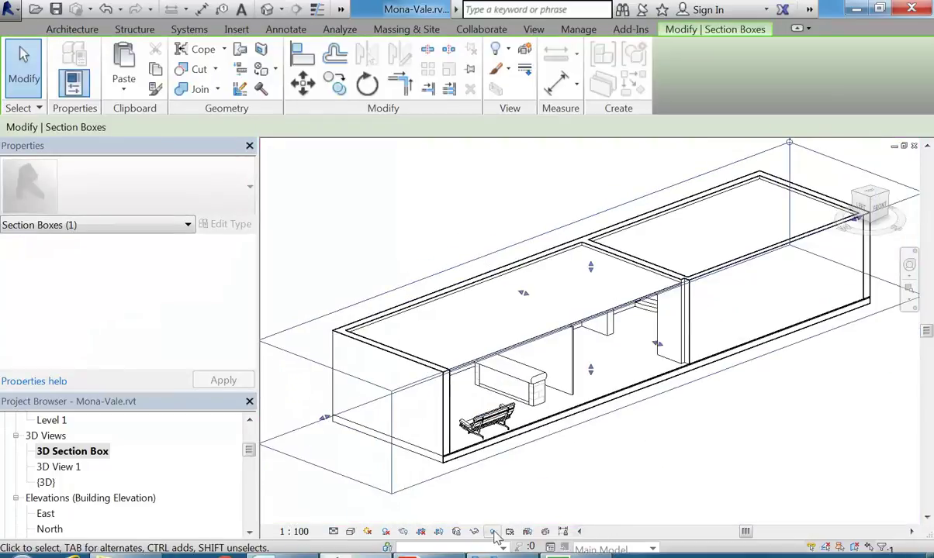
right_click(445, 261)
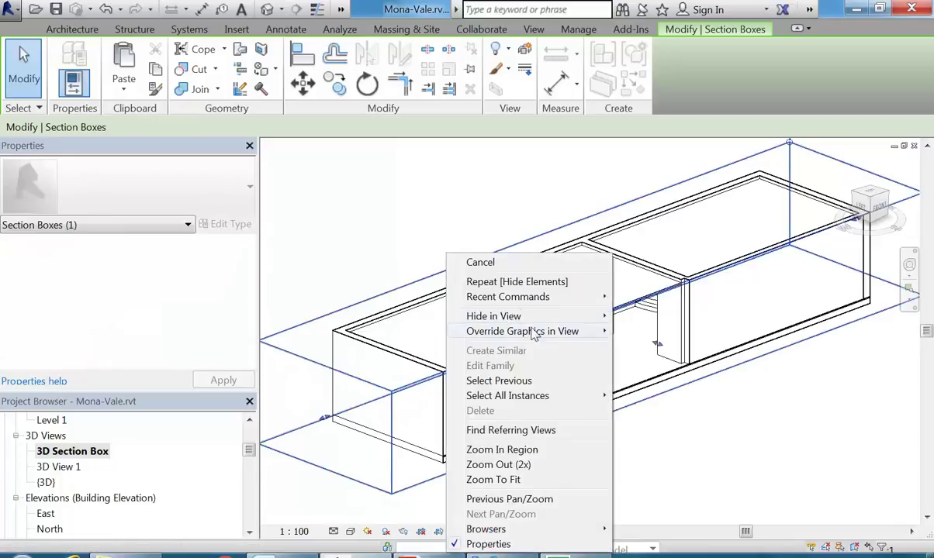
mouse_move(524, 317)
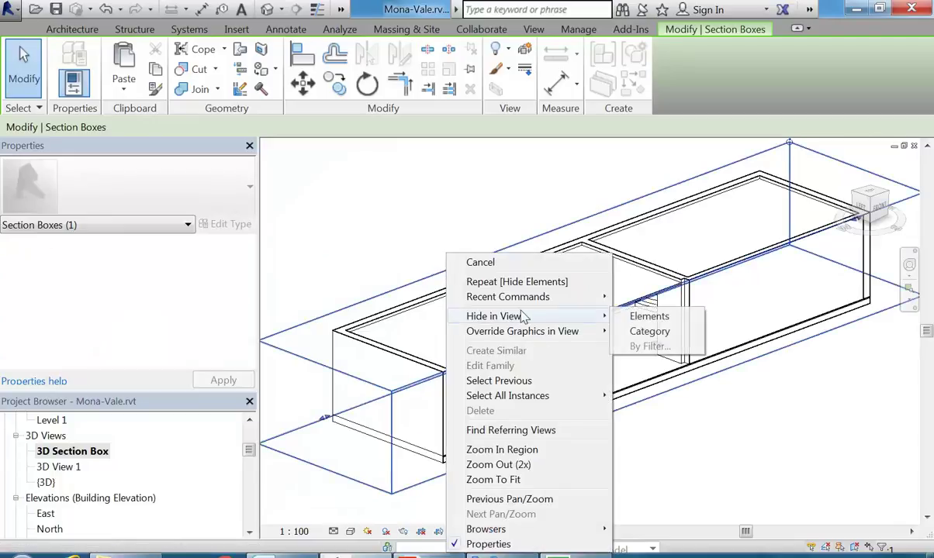
left_click(650, 317)
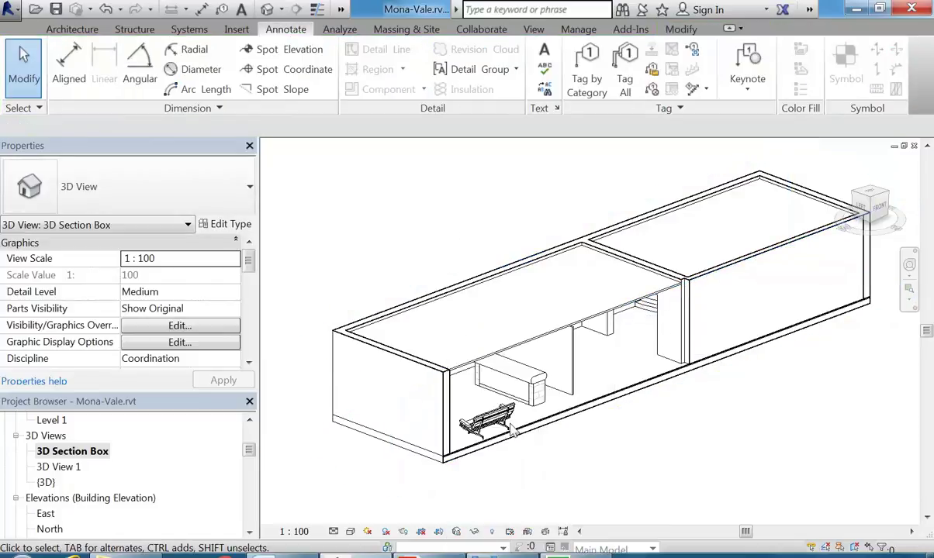
mouse_move(512, 432)
middle_mouse_down("shift")
mouse_move(547, 436)
mouse_move(529, 431)
middle_mouse_up("shift")
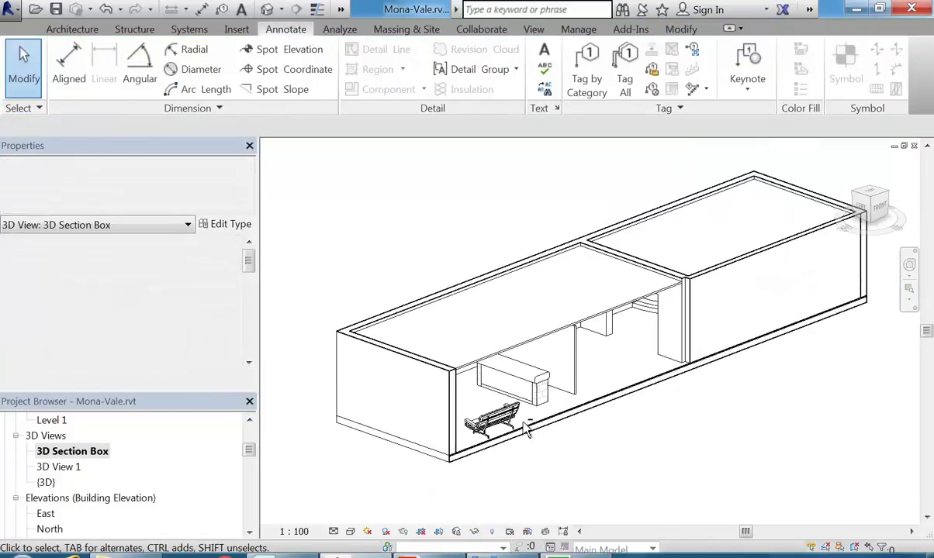
scroll(531, 385, "up", 2)
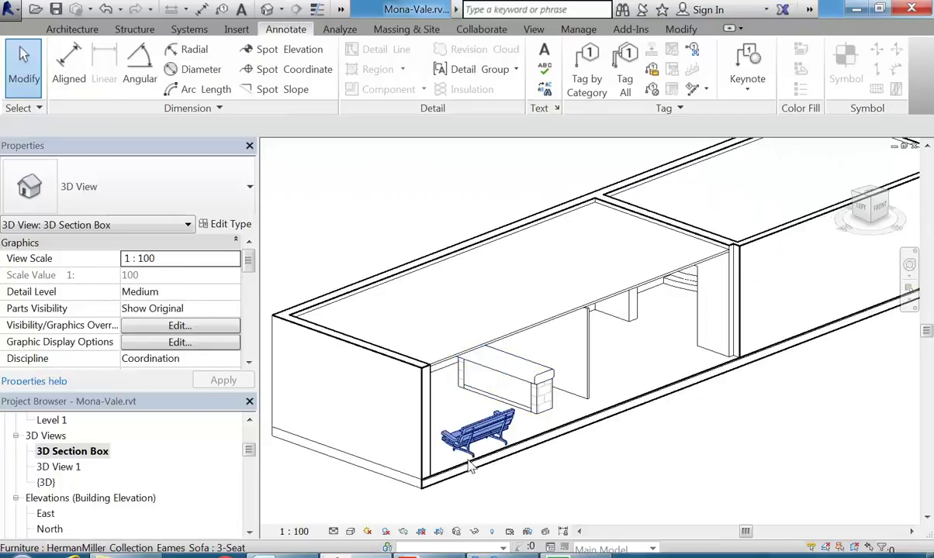
Step: Check the temporary hide options and the ground-floor ceiling's context menu without choosing anything
left_click(475, 532)
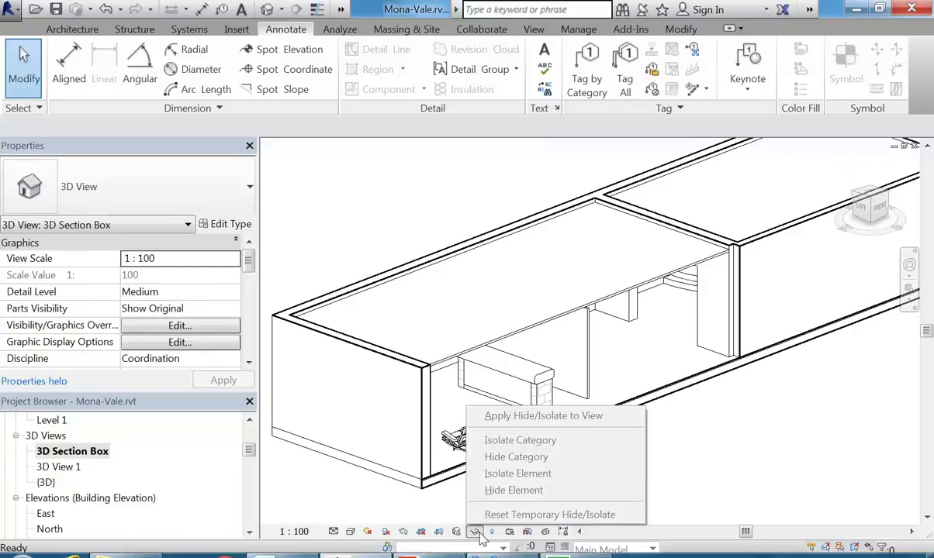
left_click(714, 451)
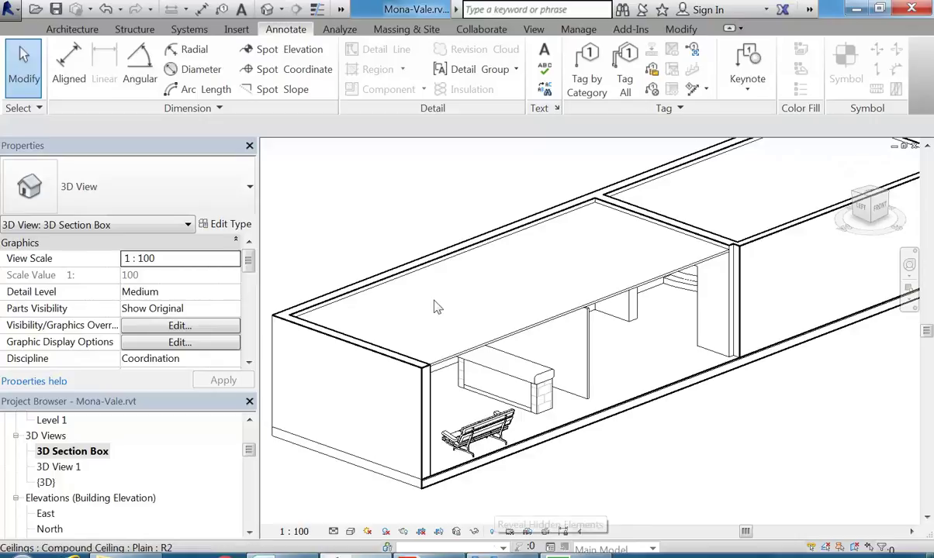
left_click(535, 313)
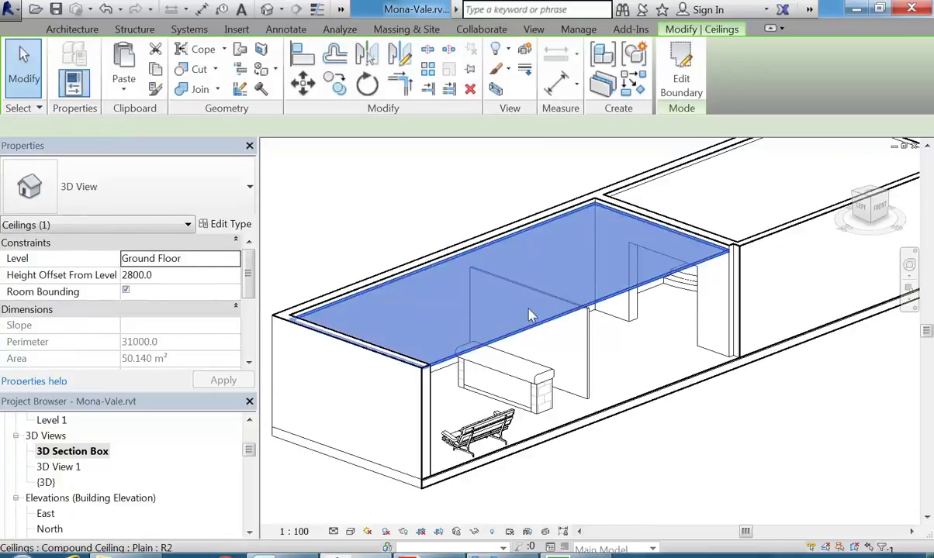
right_click(530, 309)
mouse_move(613, 70)
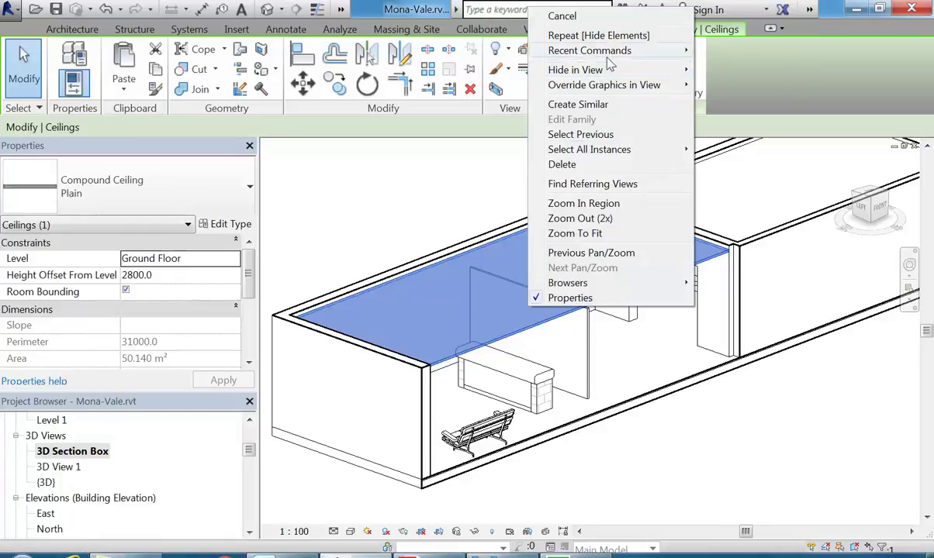
Step: Deselect the ceiling and open Visibility/Graphics Overrides from the Properties palette
left_click(414, 231)
left_click(409, 230)
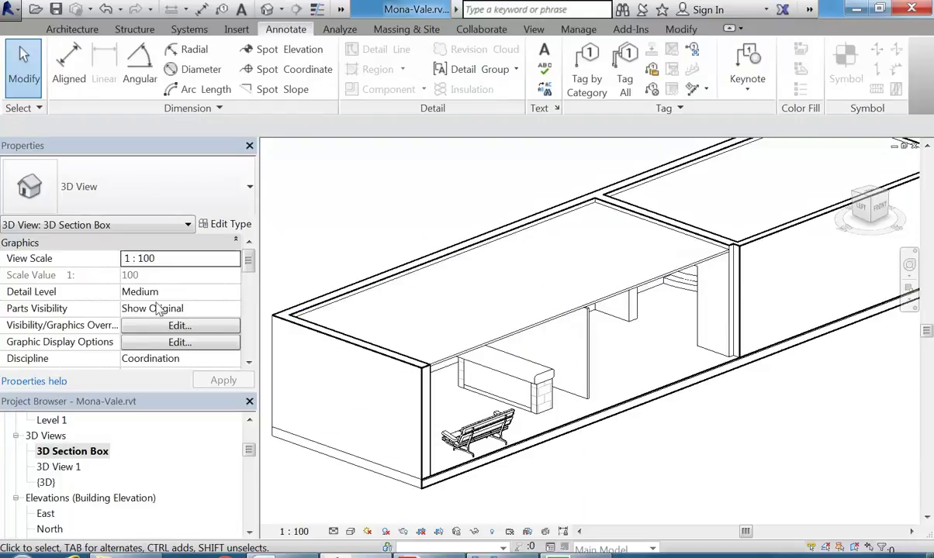
left_click(180, 326)
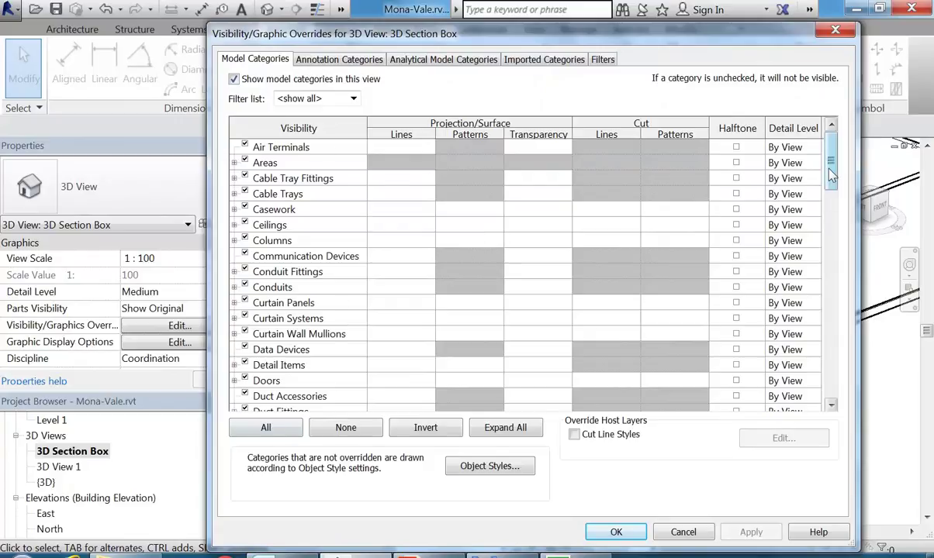
mouse_move(830, 160)
left_mouse_down()
mouse_move(830, 334)
mouse_move(842, 169)
left_mouse_up()
Step: Cancel the Visibility/Graphic Overrides dialog, toggle Reveal Hidden Elements on and off, and pan the model
left_click(681, 534)
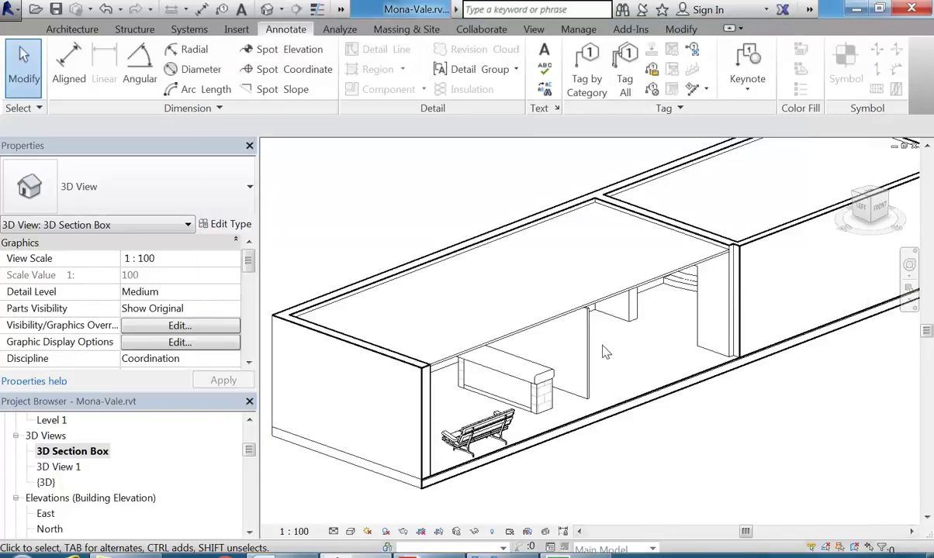
left_click(517, 301)
right_click(517, 301)
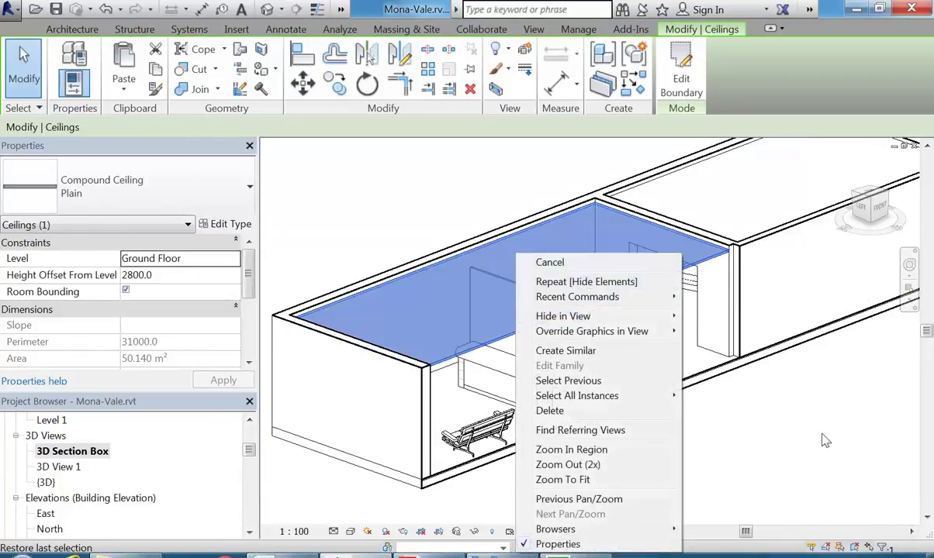
left_click(751, 444)
left_click(492, 532)
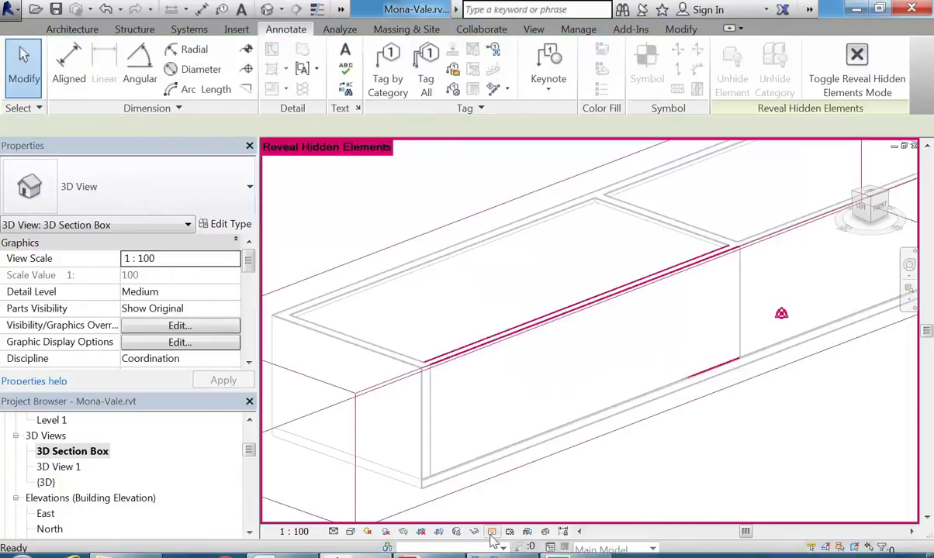
left_click(491, 532)
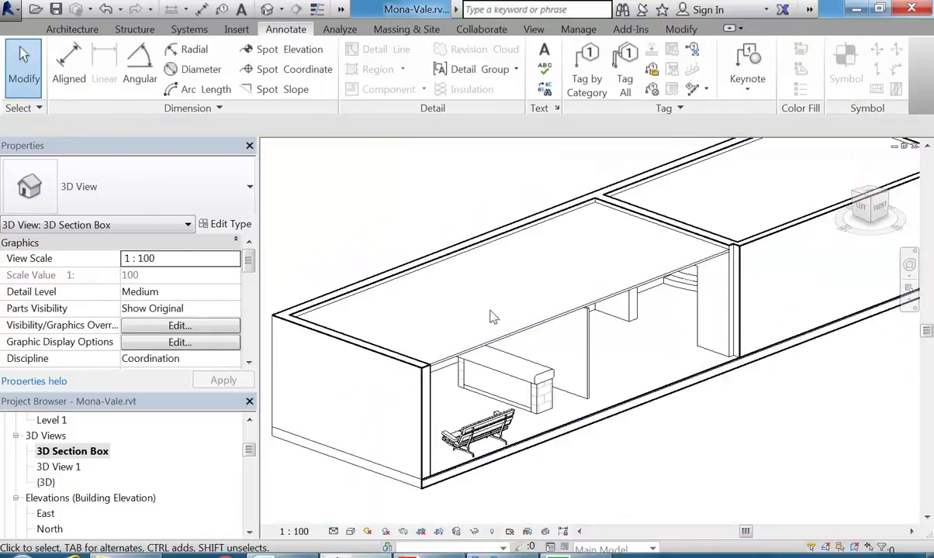
middle_click_drag(433, 298, 452, 330)
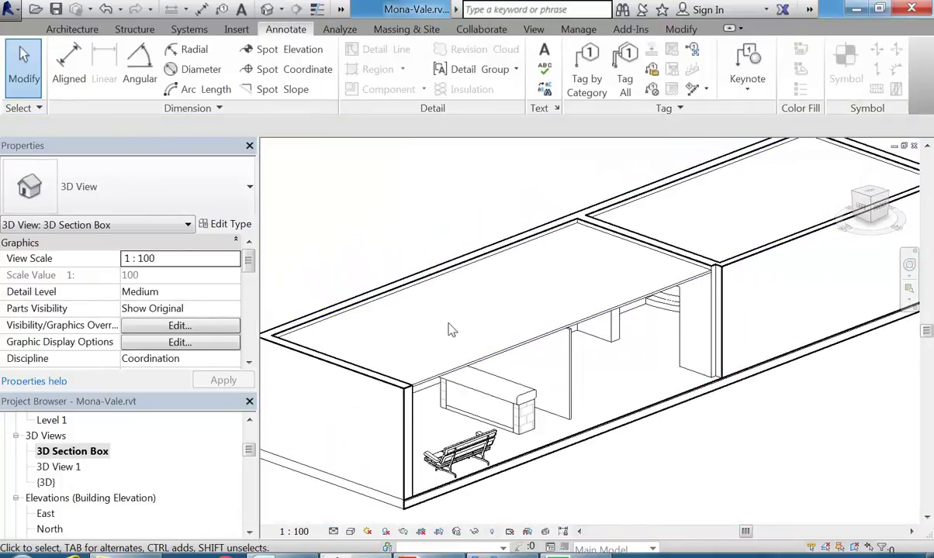
Step: Apply Temporary Hide/Isolate > Hide Element to the selected ground-floor ceiling
left_click(534, 347)
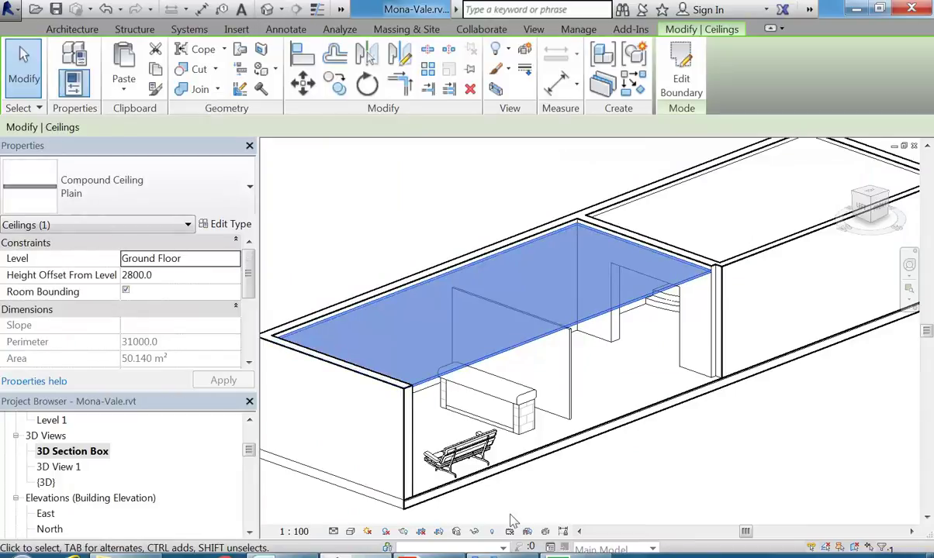
left_click(475, 532)
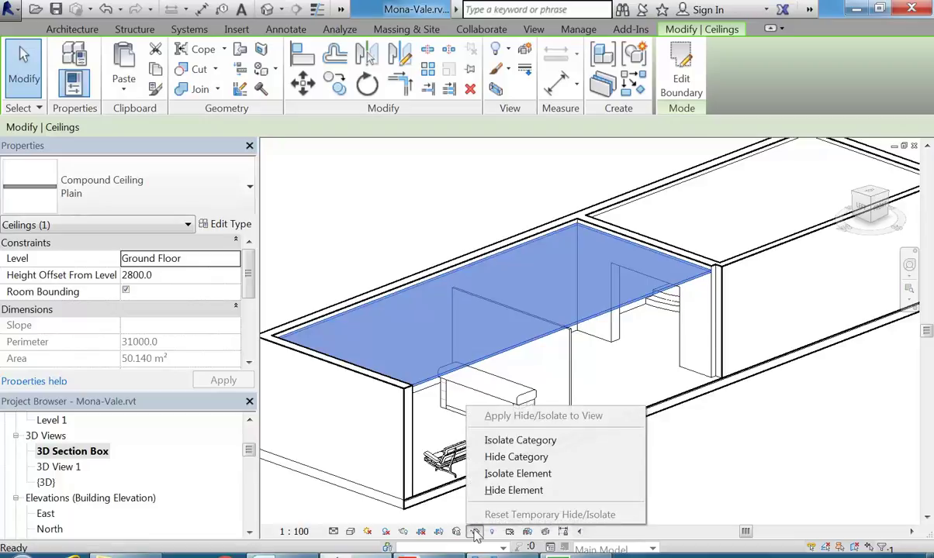
left_click(515, 491)
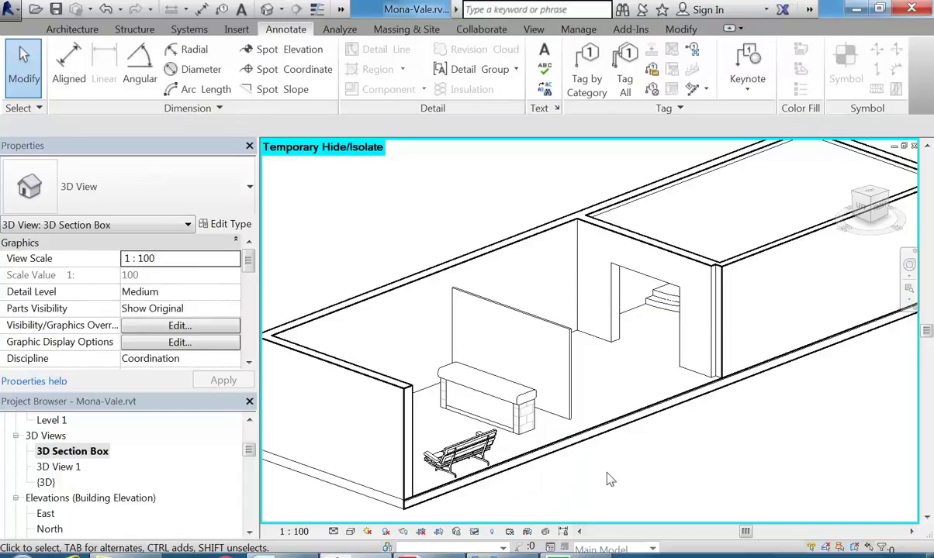
Step: Orbit to the Reception Desk, select it and apply Temporary Hide/Isolate > Isolate Element
middle_click_drag(550, 483, 549, 434, "shift")
scroll(481, 400, "up", 3)
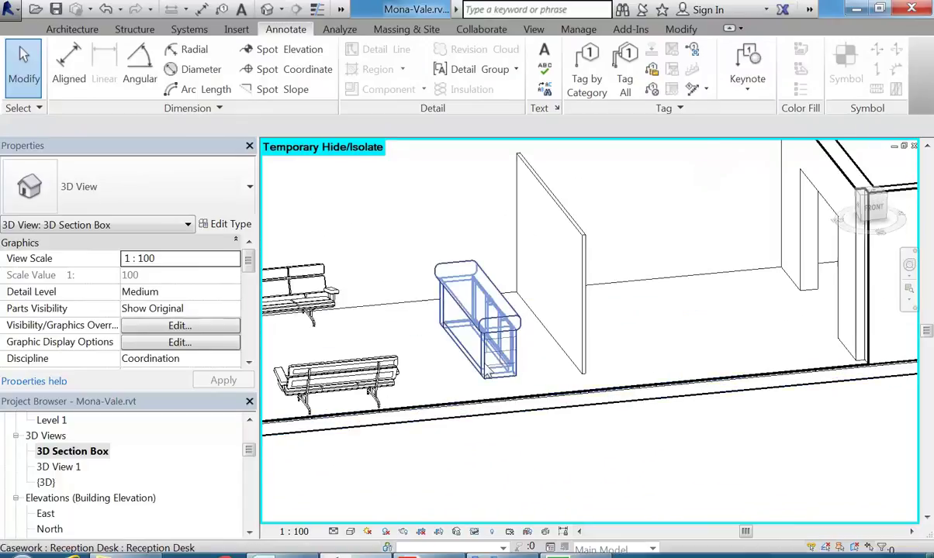
middle_click_drag(490, 369, 556, 425, "shift")
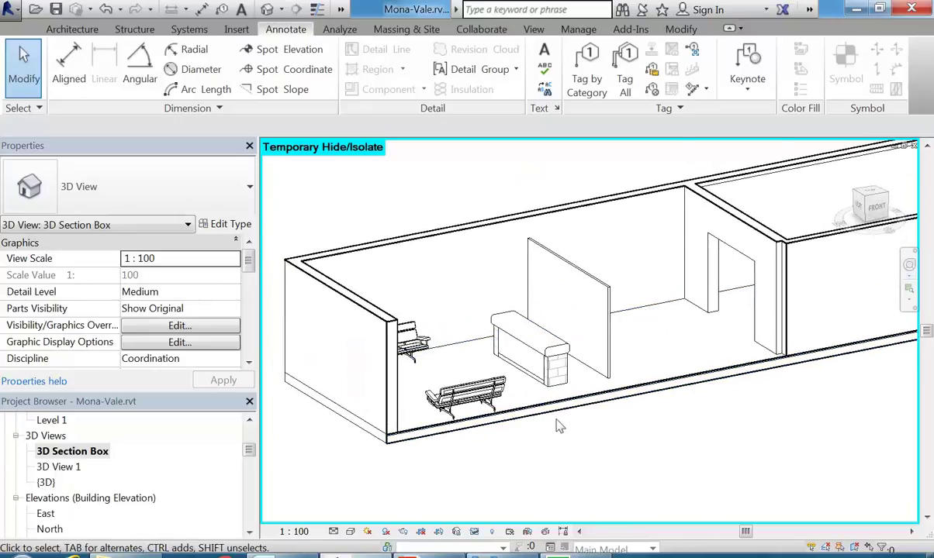
scroll(555, 425, "up", 2)
left_click(566, 342)
scroll(597, 390, "up", 2)
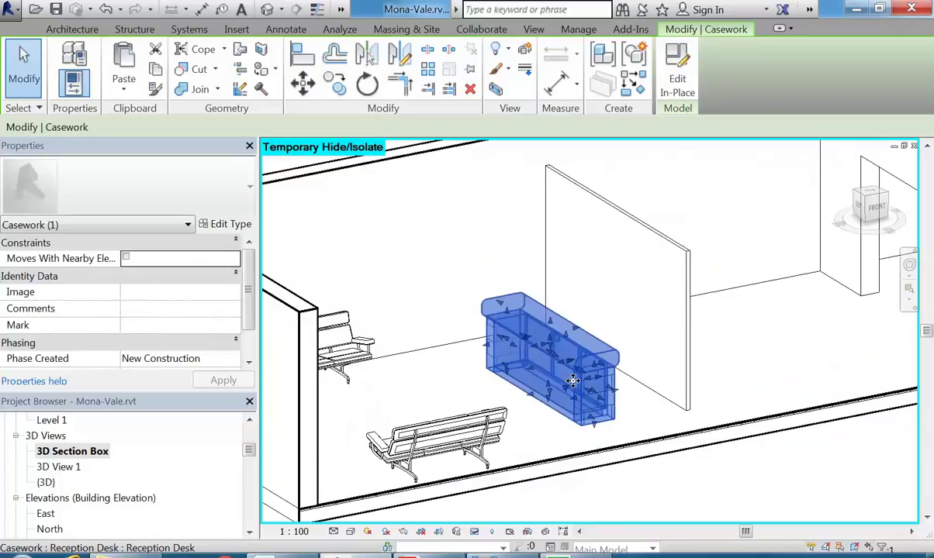
scroll(563, 437, "down", 1)
scroll(568, 411, "up", 2)
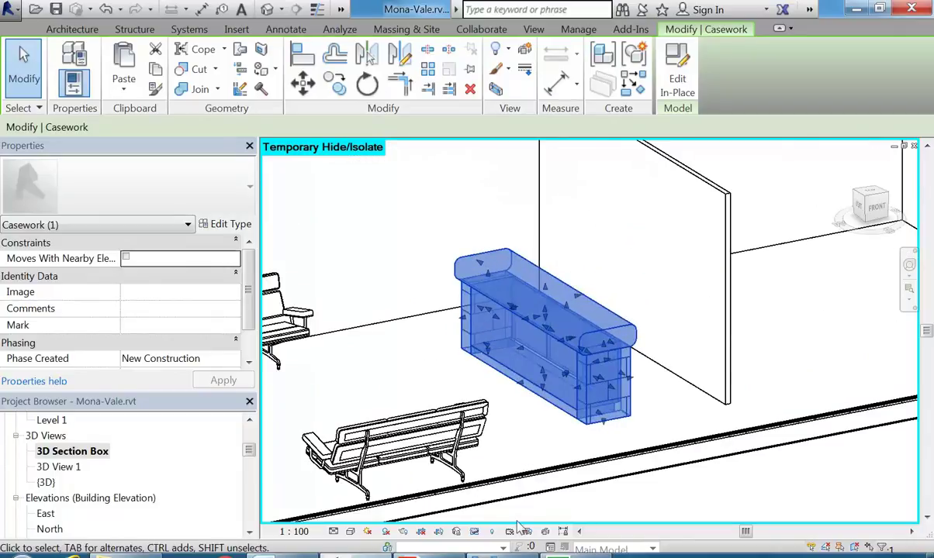
left_click(474, 532)
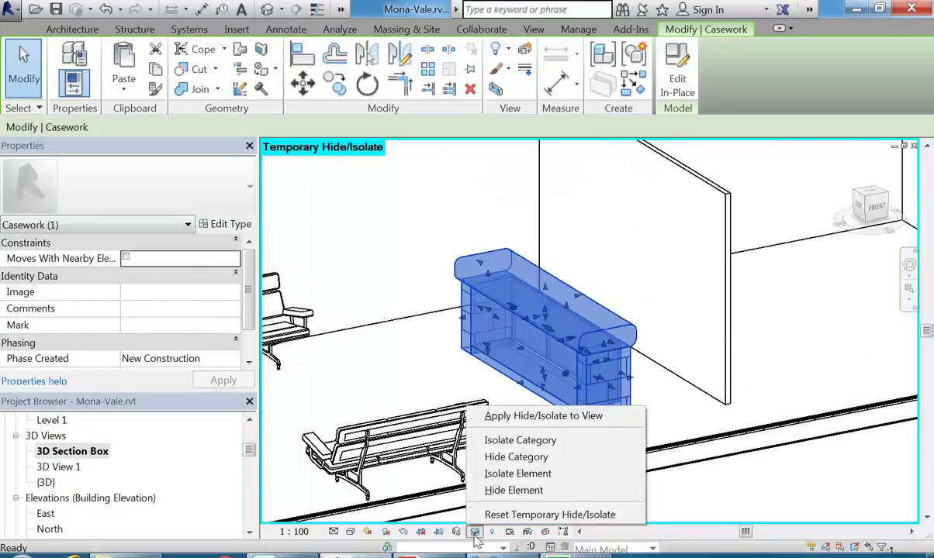
left_click(517, 474)
left_click(500, 480)
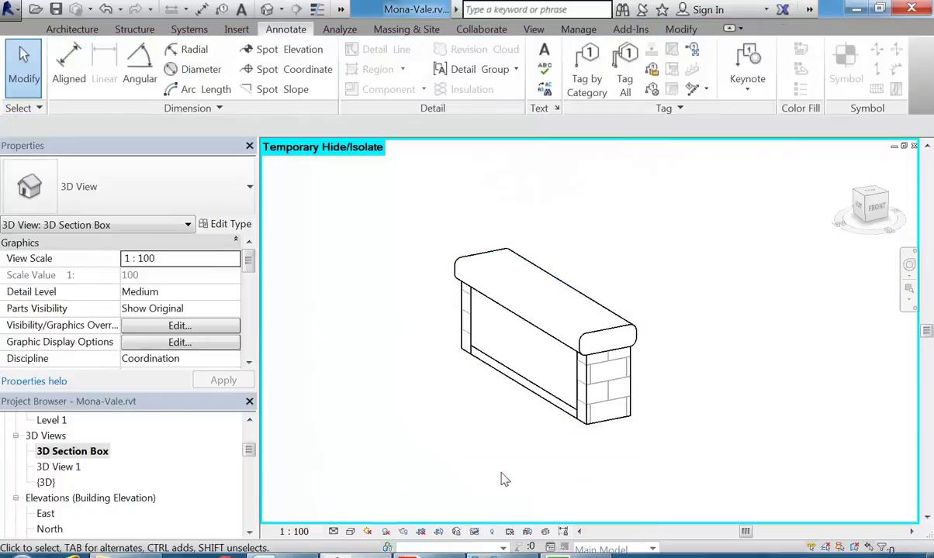
scroll(473, 426, "up", 1)
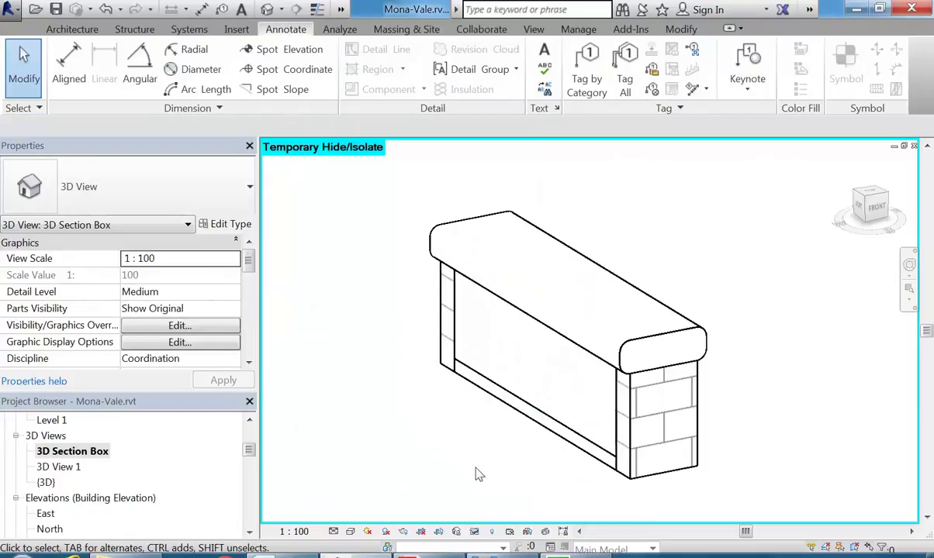
scroll(479, 474, "down", 1)
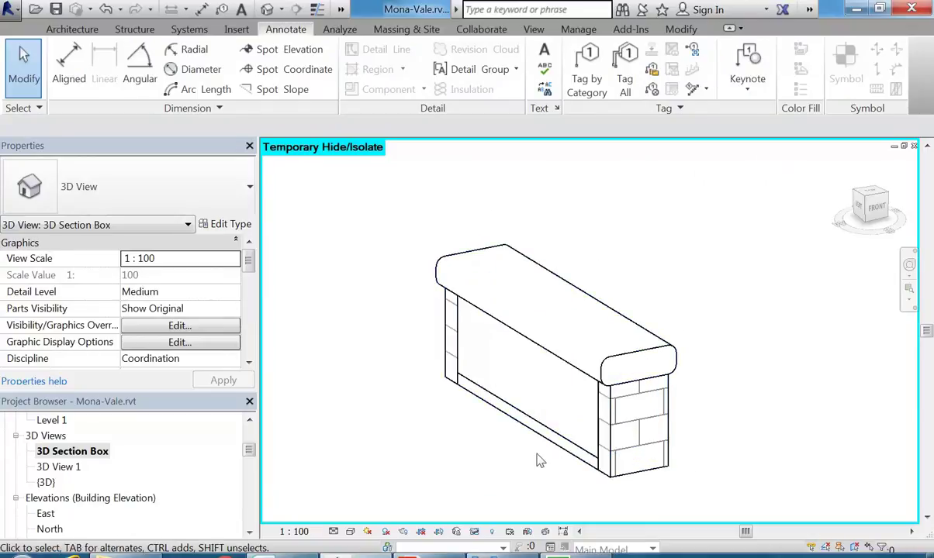
Step: Open the reception desk for in-place editing and orbit to view it from the front
left_click(578, 463)
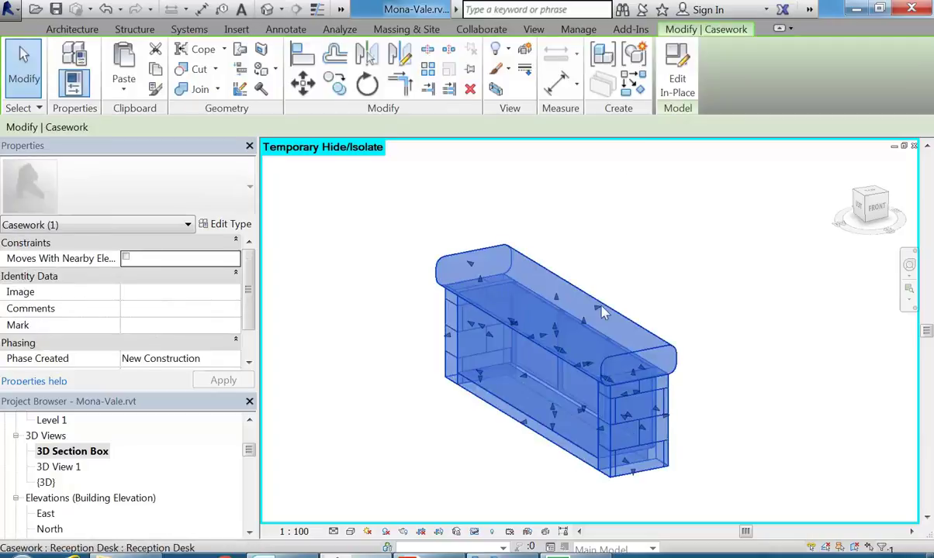
double_click(598, 417)
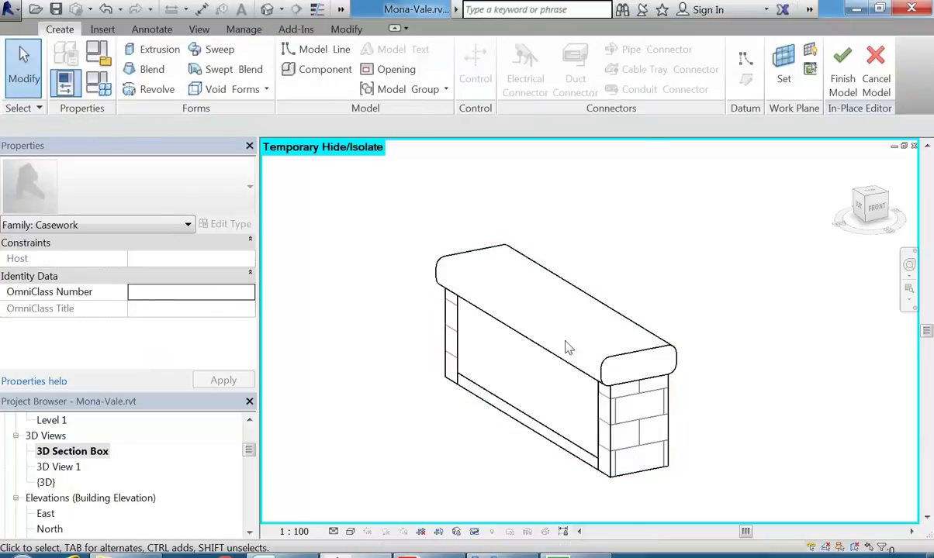
middle_click_drag(685, 392, 646, 375, "shift")
middle_click_drag(643, 409, 582, 463, "shift")
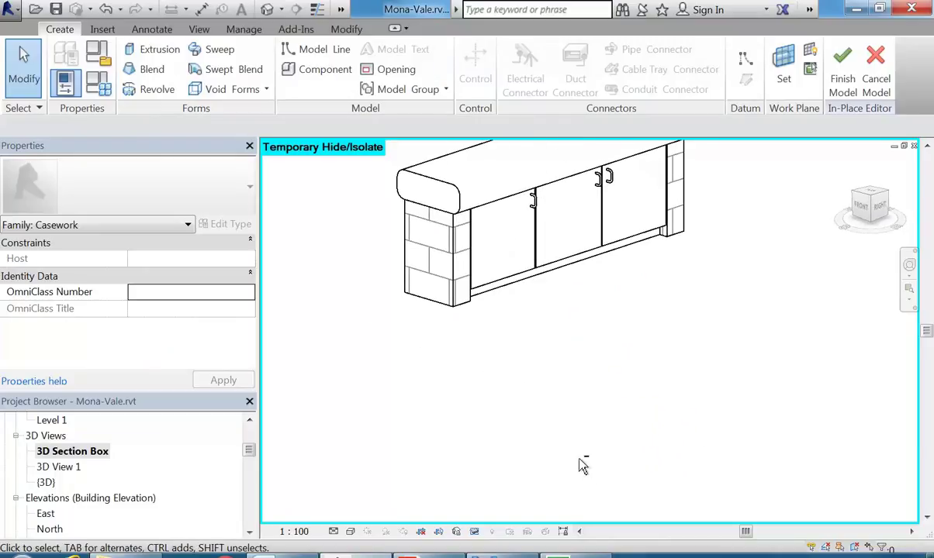
Step: Switch the visual style to Realistic and orbit the desk to a front-left angle
left_click(350, 533)
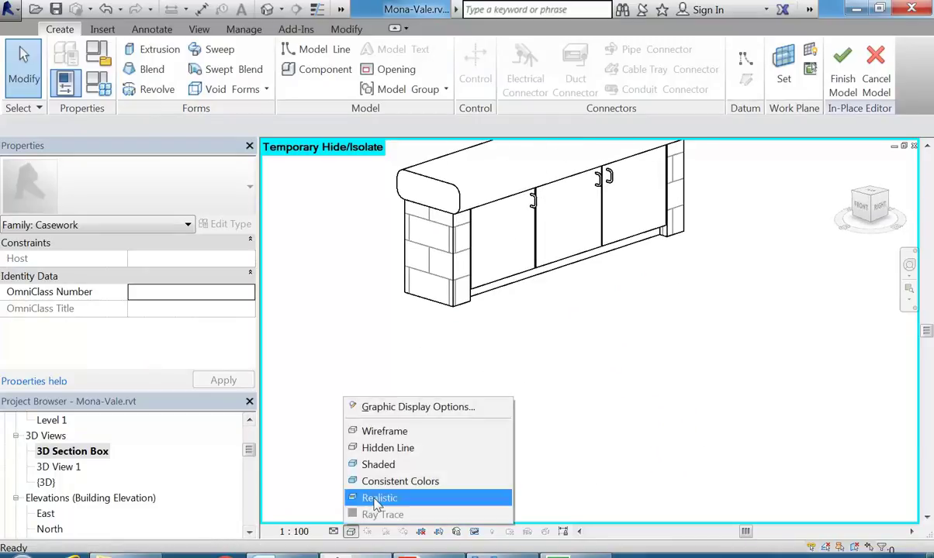
left_click(384, 498)
mouse_move(394, 449)
middle_mouse_down("shift")
mouse_move(481, 323)
mouse_move(507, 309)
mouse_move(506, 252)
mouse_move(515, 258)
mouse_move(520, 367)
mouse_move(496, 327)
middle_mouse_up("shift")
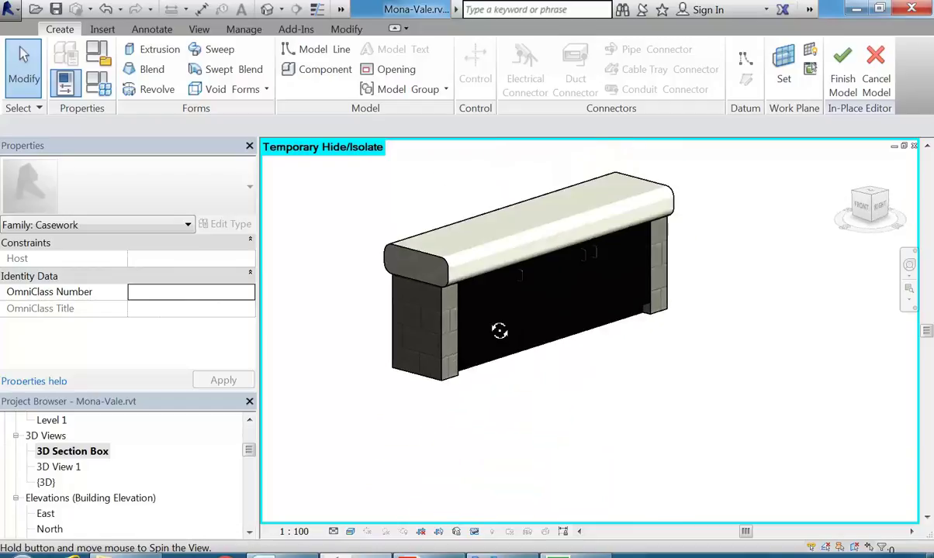
scroll(358, 214, "up", 2)
middle_click_drag(419, 241, 409, 266)
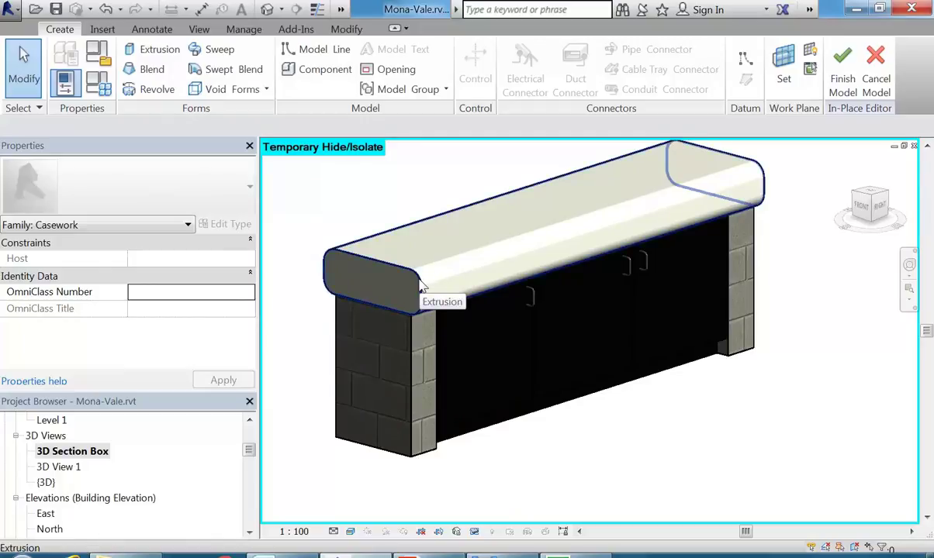
middle_click_drag(422, 288, 532, 273, "shift")
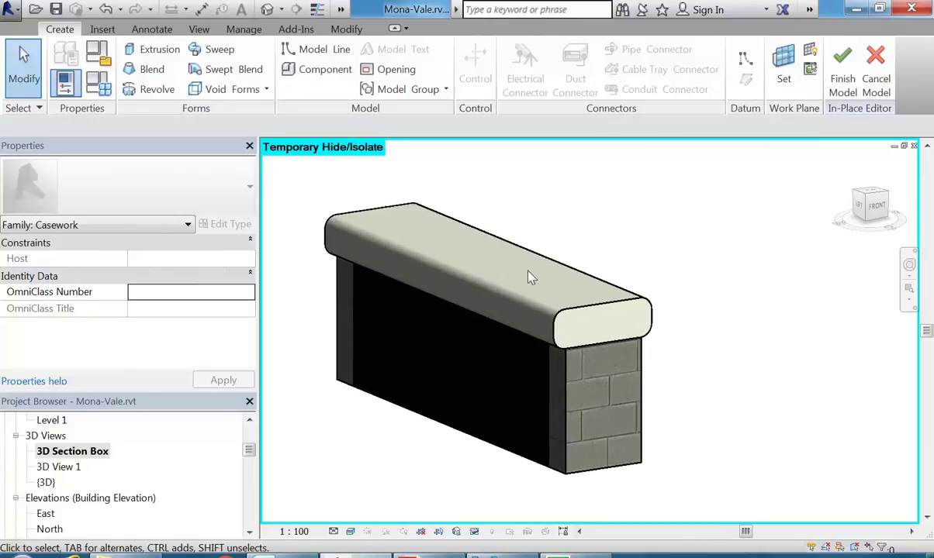
middle_click_drag(530, 278, 550, 279, "shift")
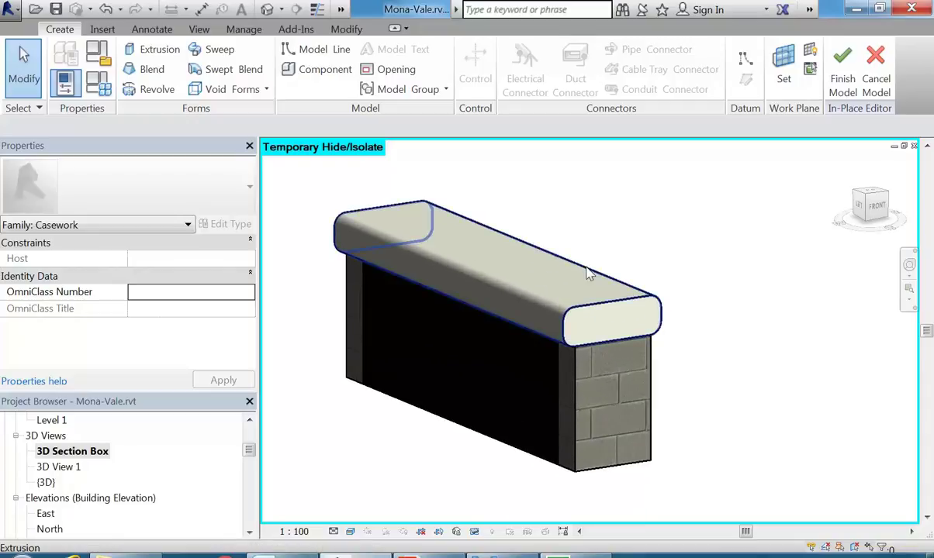
Step: Apply a Temporary Hide/Isolate option to the desk's countertop
left_click(474, 531)
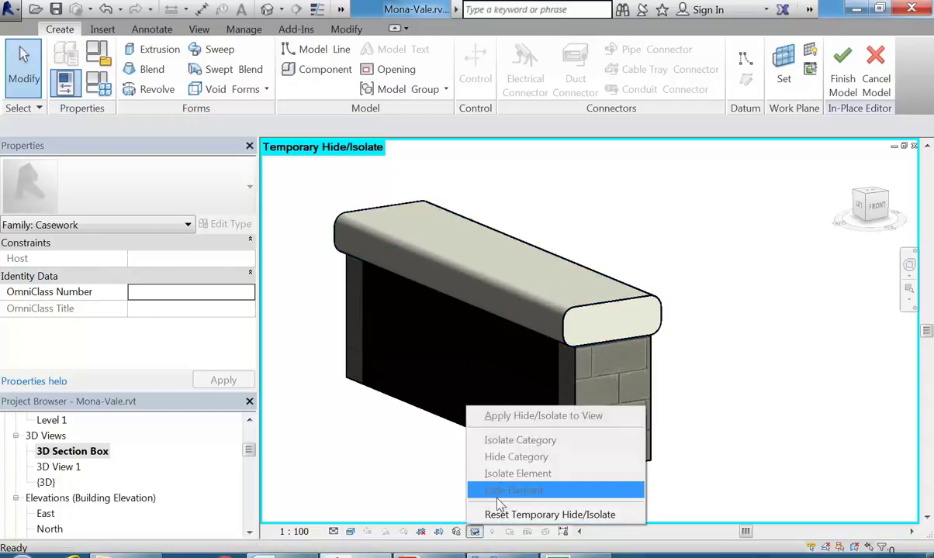
left_click(512, 475)
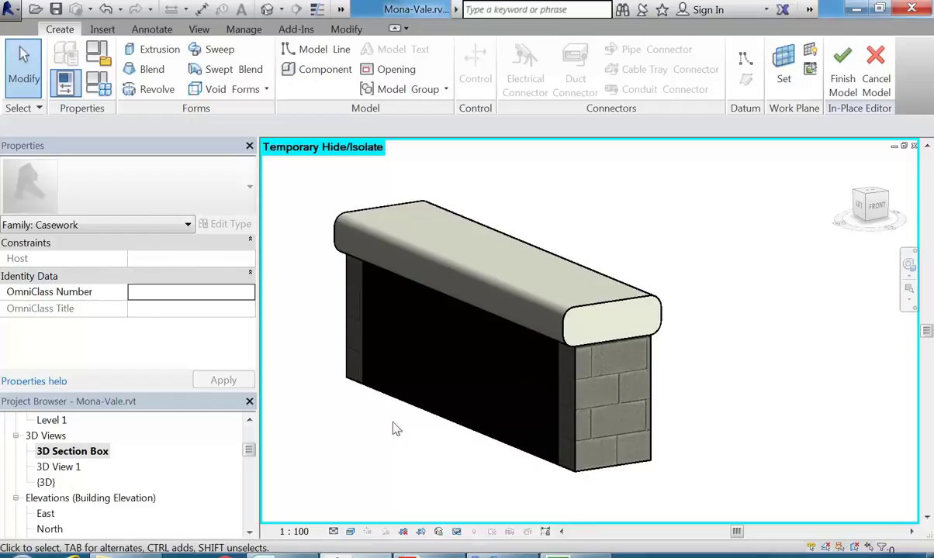
scroll(397, 431, "down", 1)
scroll(400, 433, "down", 2)
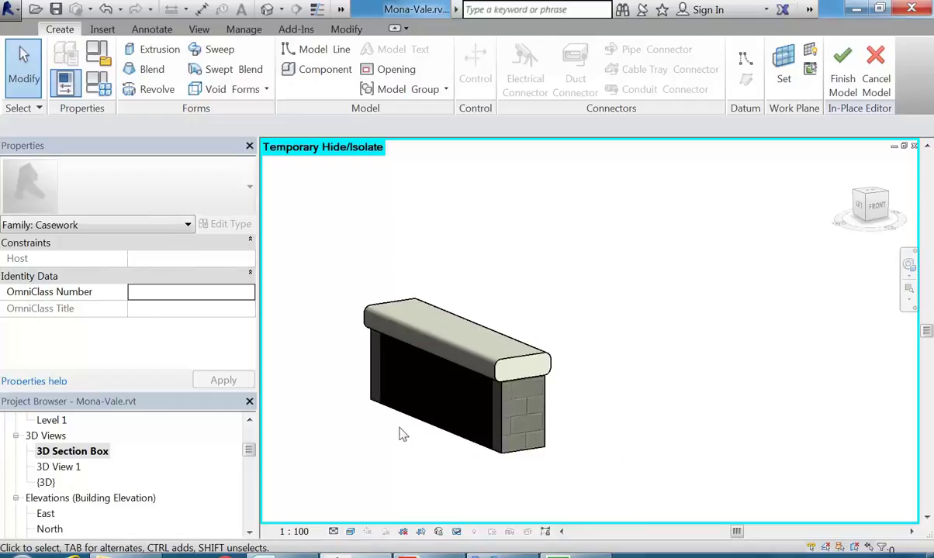
Step: Finish editing the reception desk and reset the temporary hide/isolate to show all elements
left_click(841, 70)
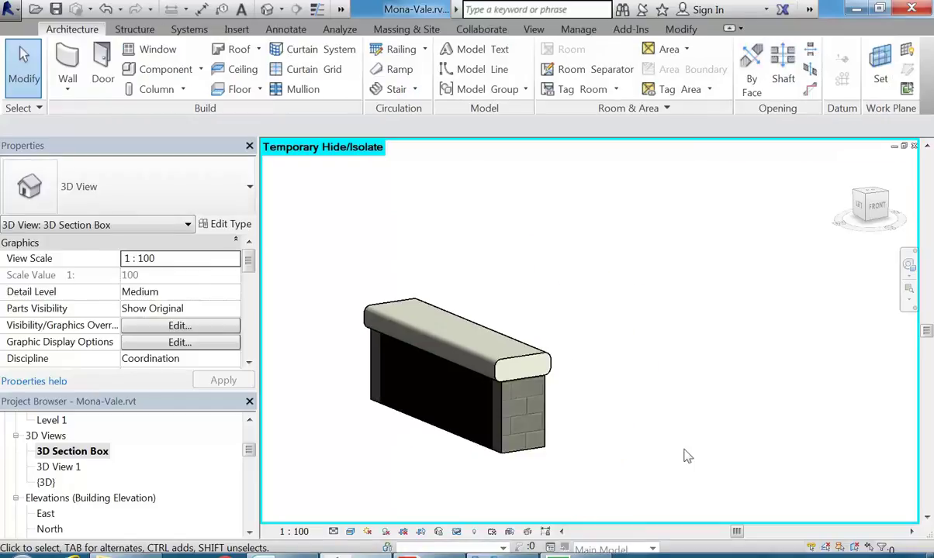
left_click(456, 531)
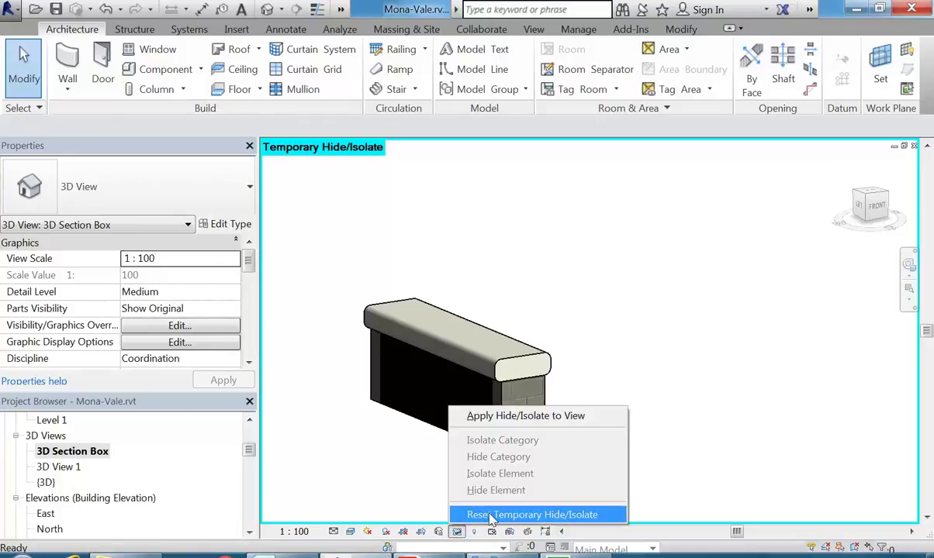
left_click(491, 515)
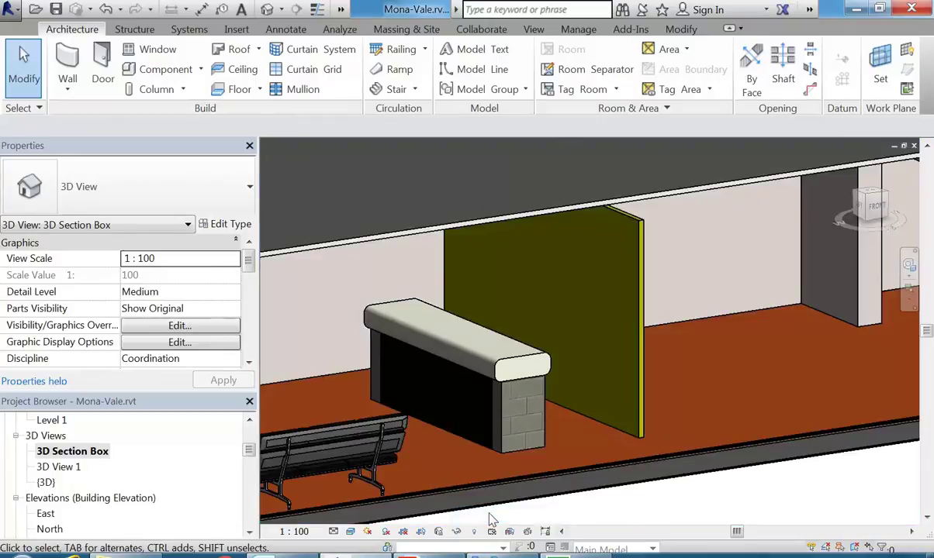
Step: Orbit and zoom to view the cut-open house from a higher three-quarter angle
middle_click_drag(372, 261, 535, 273, "shift")
scroll(535, 273, "down", 5)
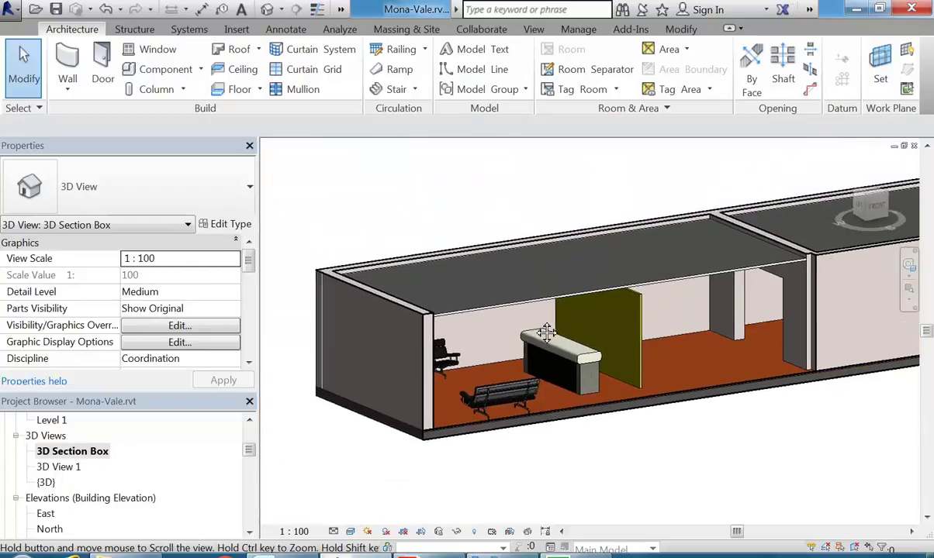
scroll(535, 326, "up", 3)
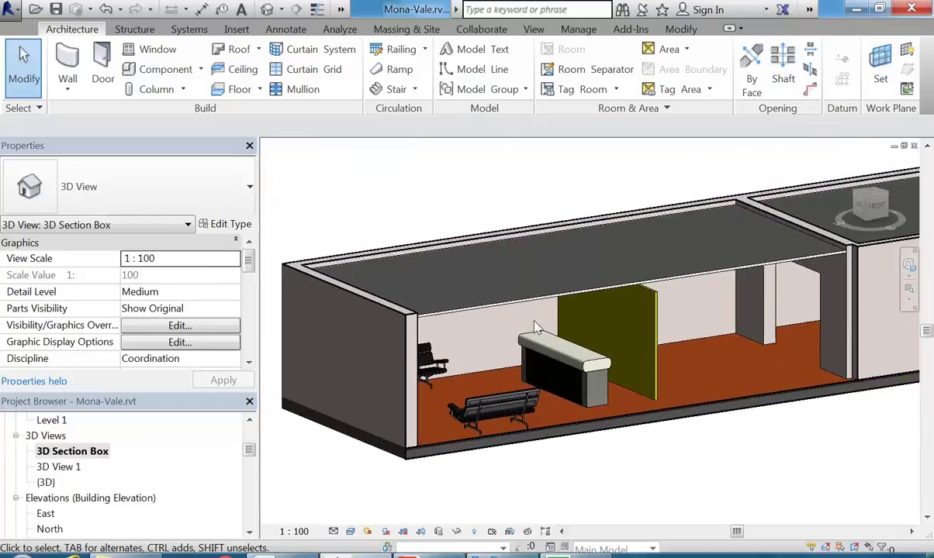
scroll(536, 327, "down", 3)
middle_click_drag(463, 323, 540, 392)
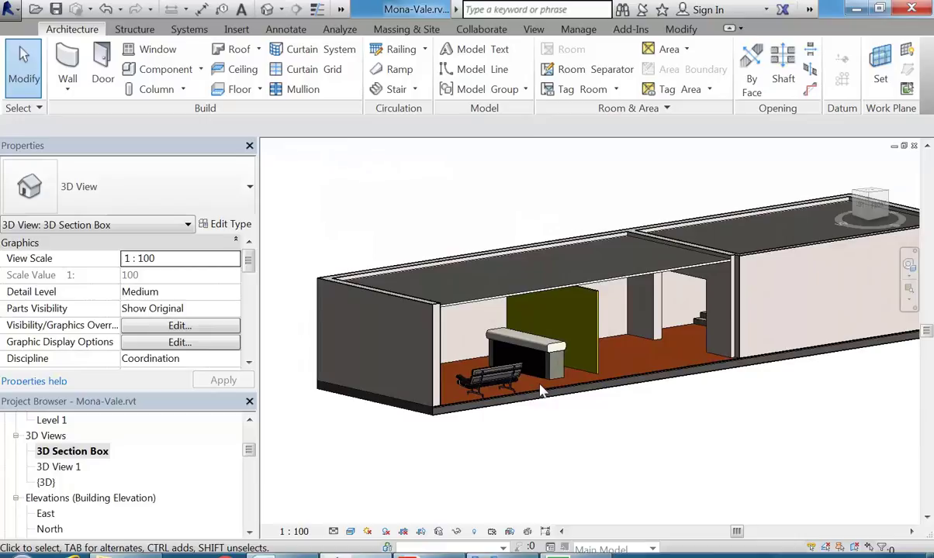
middle_click_drag(541, 392, 560, 395, "shift")
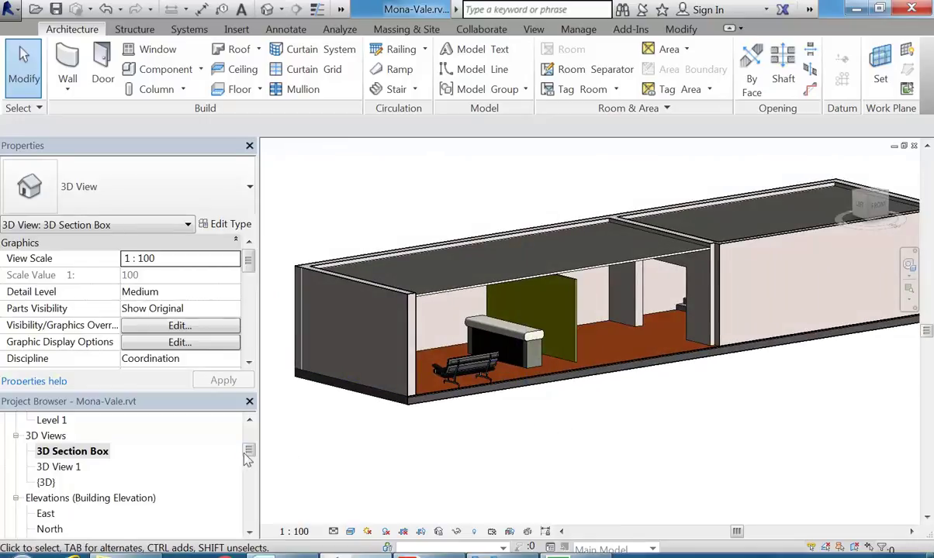
scroll(246, 449, "up", 3)
Step: Duplicate the 3D Section Box view from the Project Browser
mouse_move(245, 445)
left_mouse_down()
mouse_move(245, 458)
mouse_move(245, 447)
left_mouse_up()
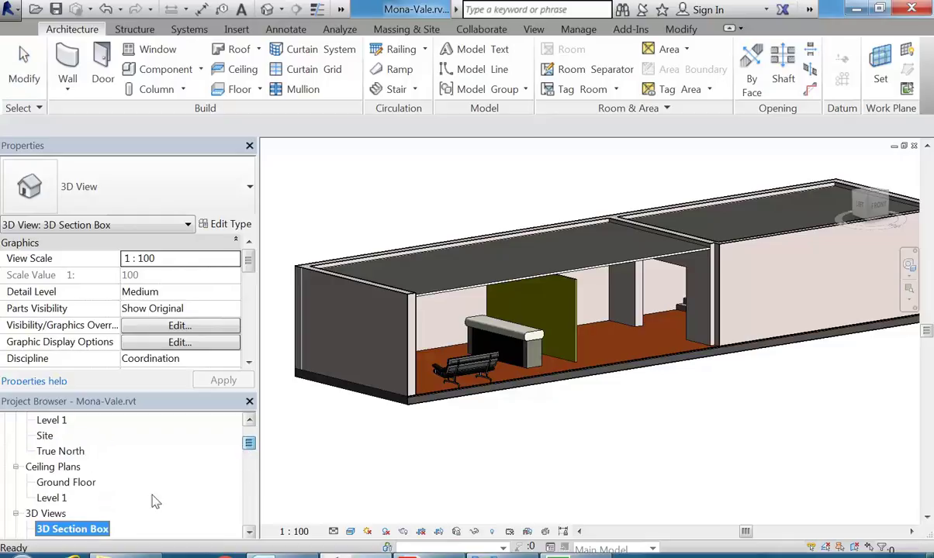
scroll(67, 524, "down", 2)
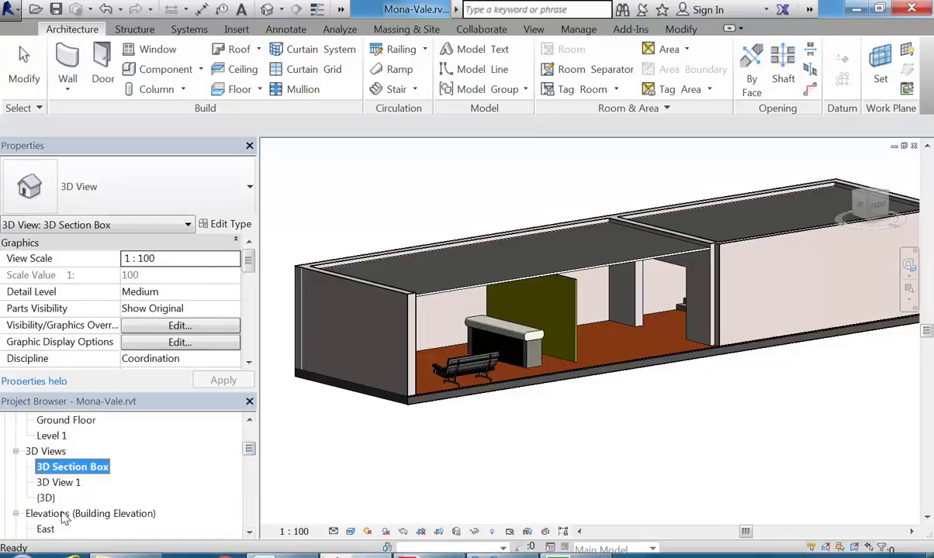
right_click(66, 470)
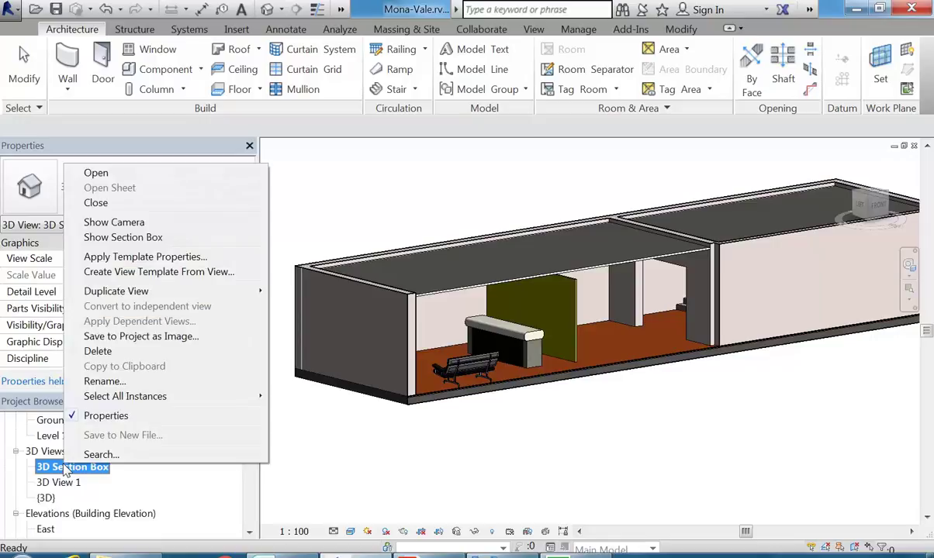
mouse_move(113, 292)
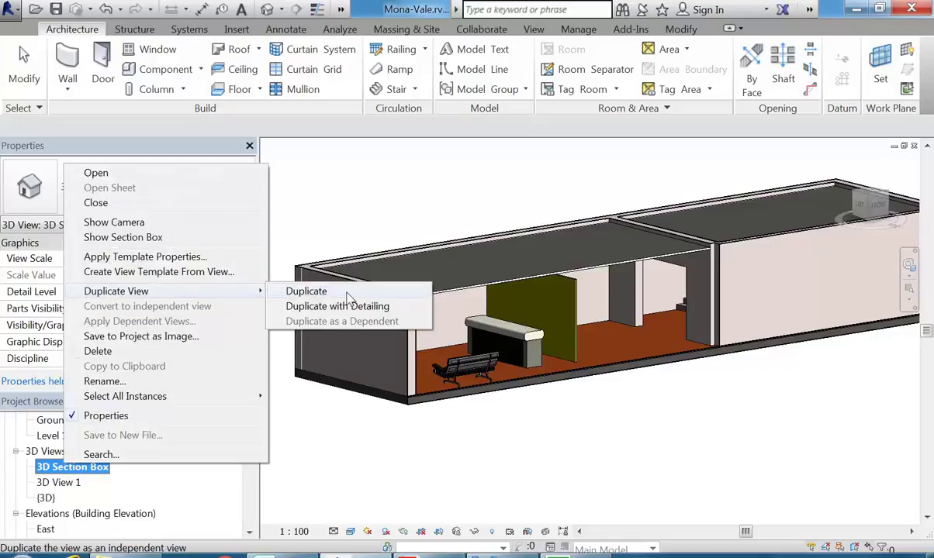
left_click(347, 293)
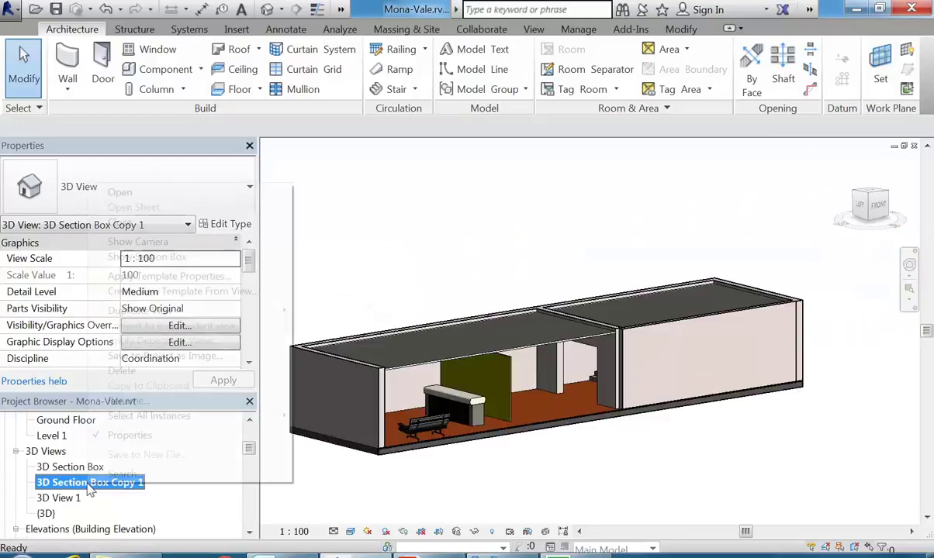
Step: Rename the copied view to '3D Section Box Level 1'
left_click(124, 400)
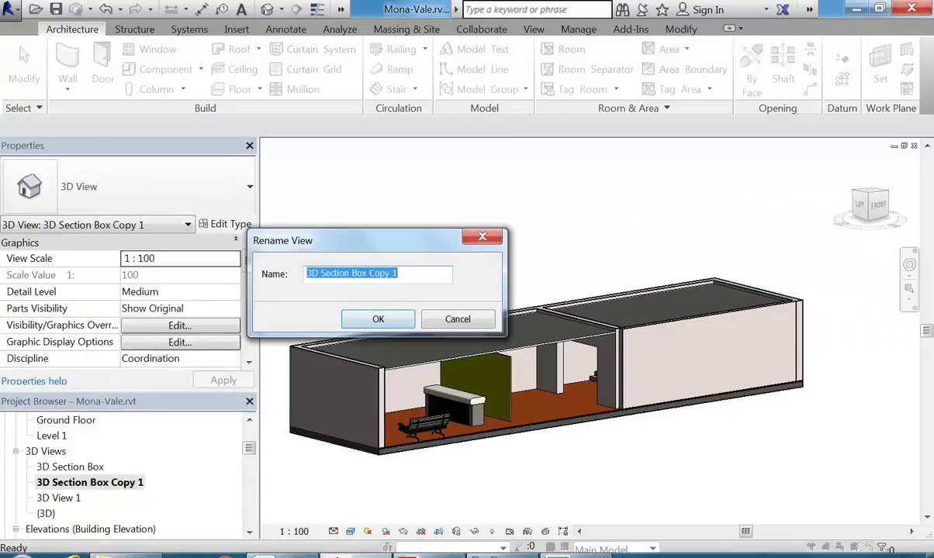
left_click_drag(368, 273, 418, 272)
type("Level")
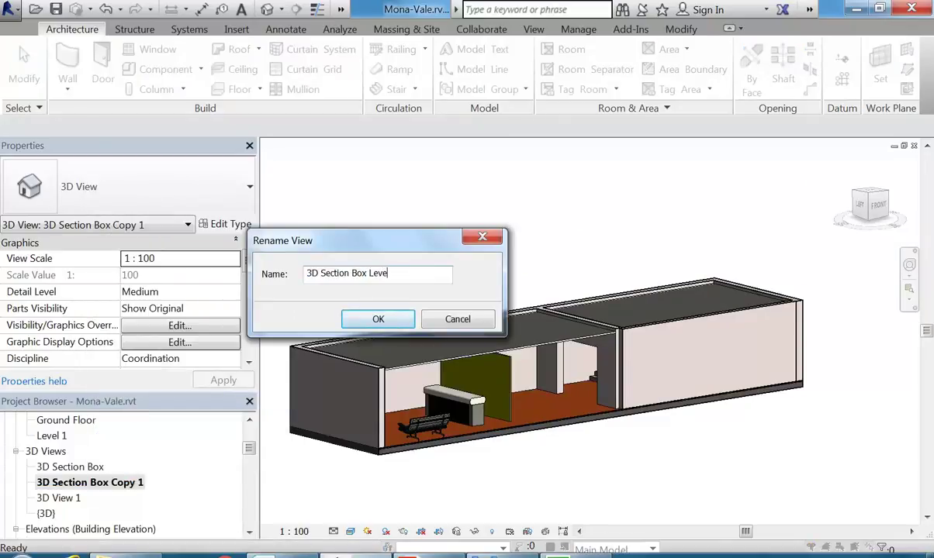
left_click(377, 320)
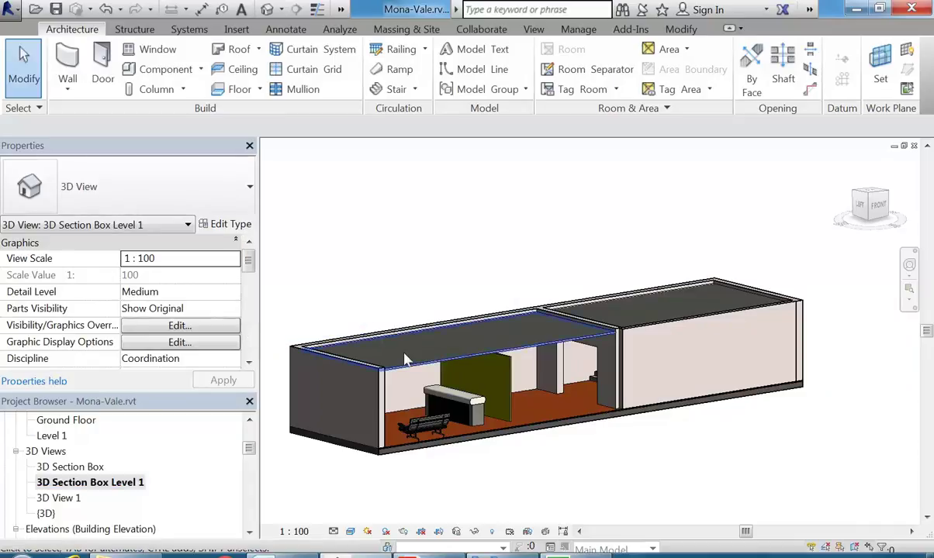
Step: Reveal the hidden section box and raise its top grip to include the upper storey
left_click(492, 532)
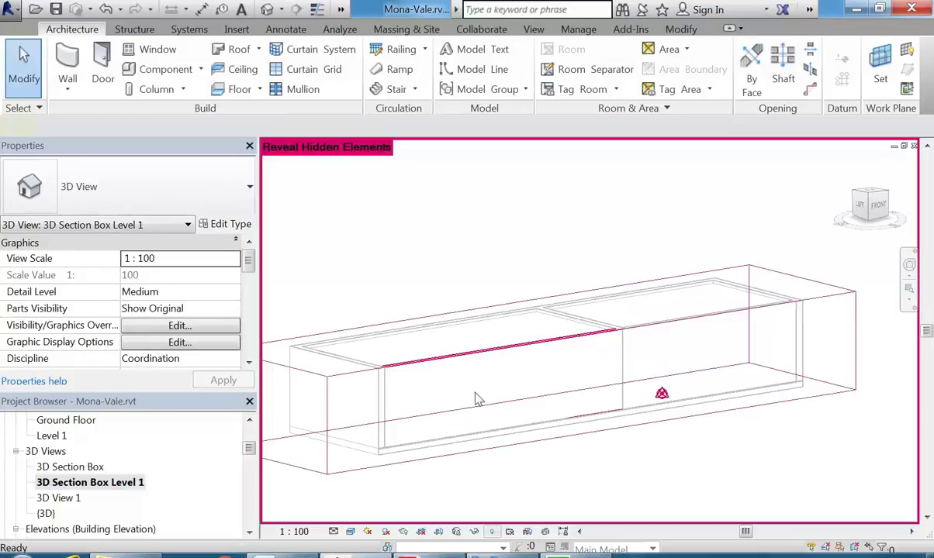
left_click(490, 314)
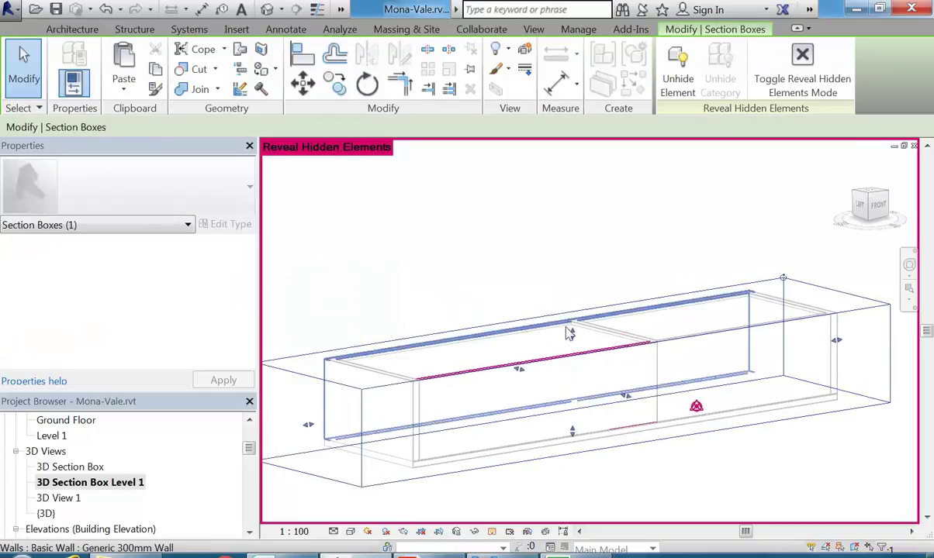
left_click_drag(574, 332, 574, 248)
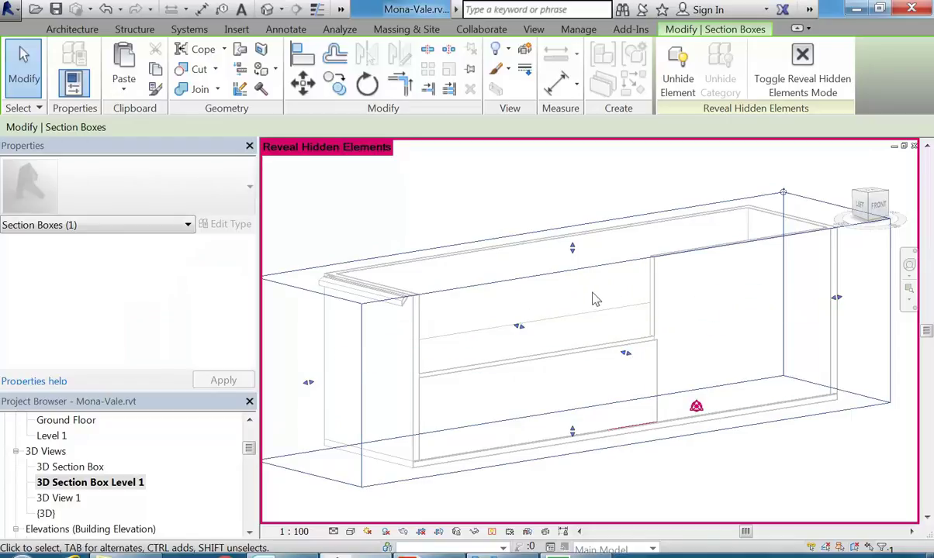
key("Escape")
Step: Turn off Reveal Hidden Elements, orbit to check the enlarged section box, and save the project
left_click(492, 531)
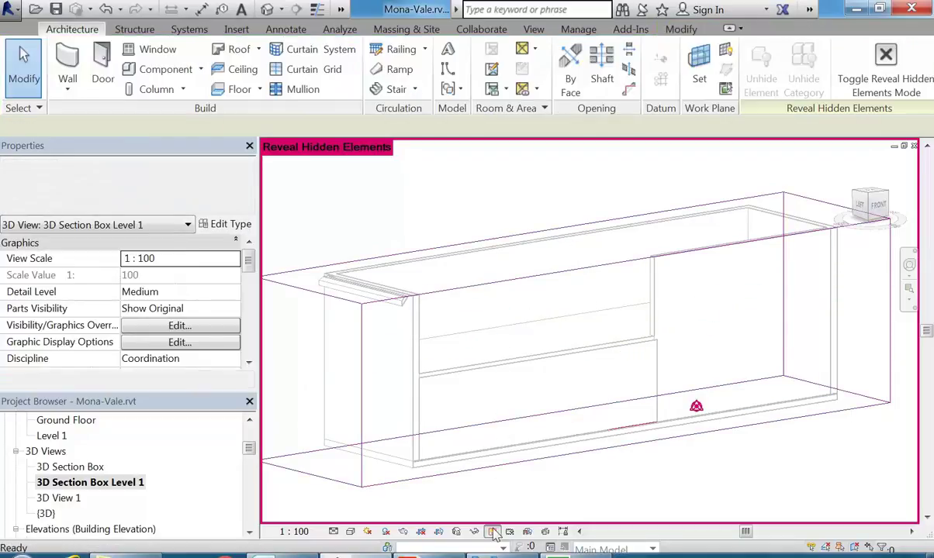
middle_click_drag(477, 223, 498, 270, "shift")
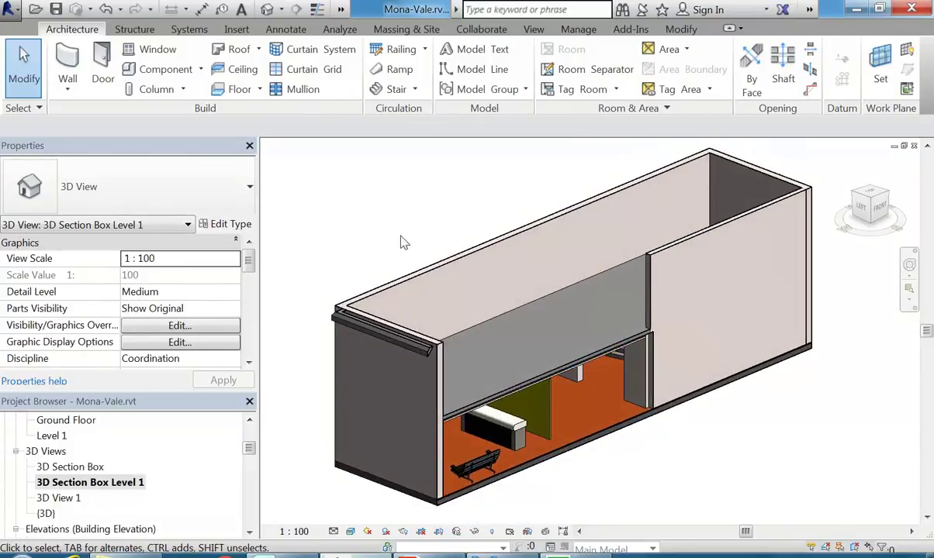
left_click(55, 9)
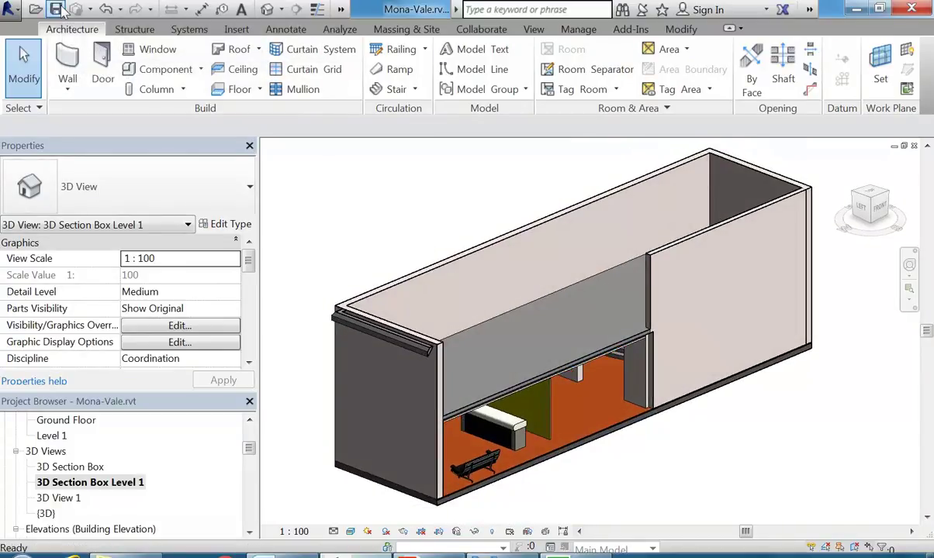